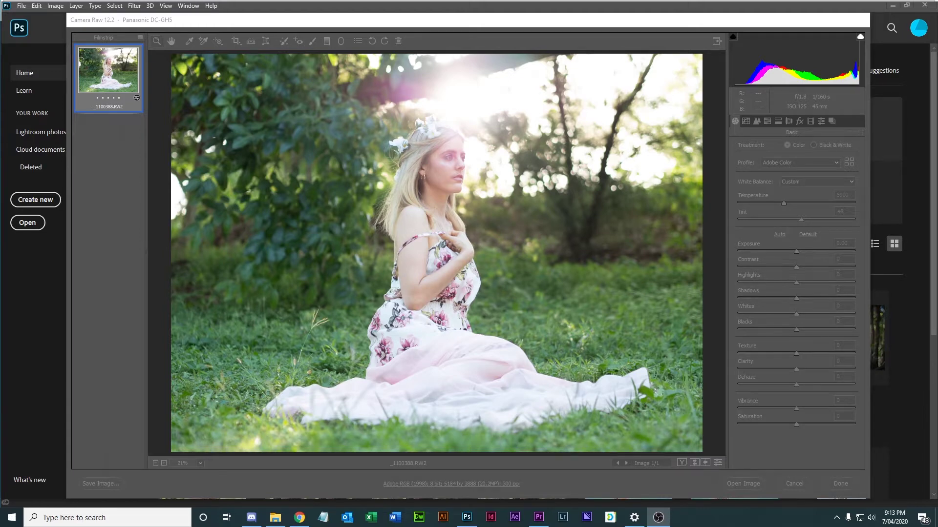
Switch the raw profile from Adobe Color to Camera Portrait under Camera Matching.
left_click(799, 162)
left_click(768, 238)
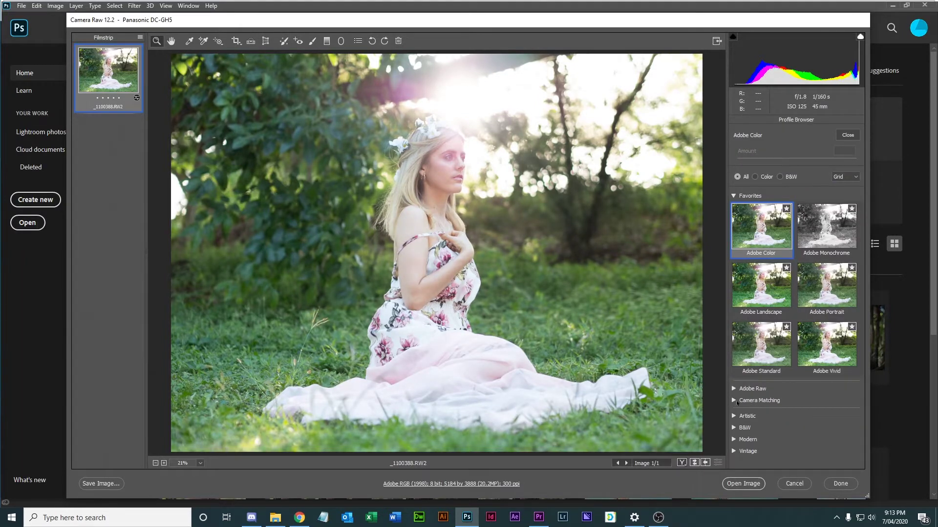
left_click(733, 400)
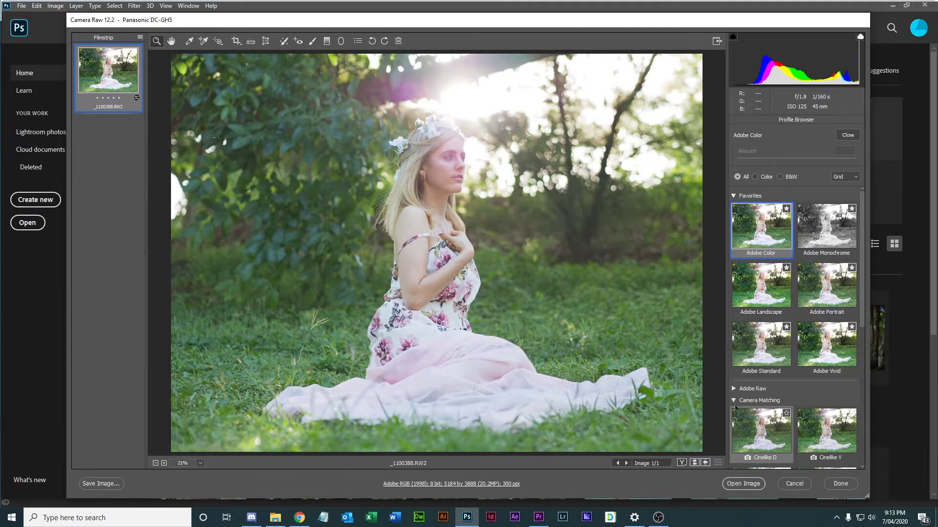
scroll(833, 371, "down", 1)
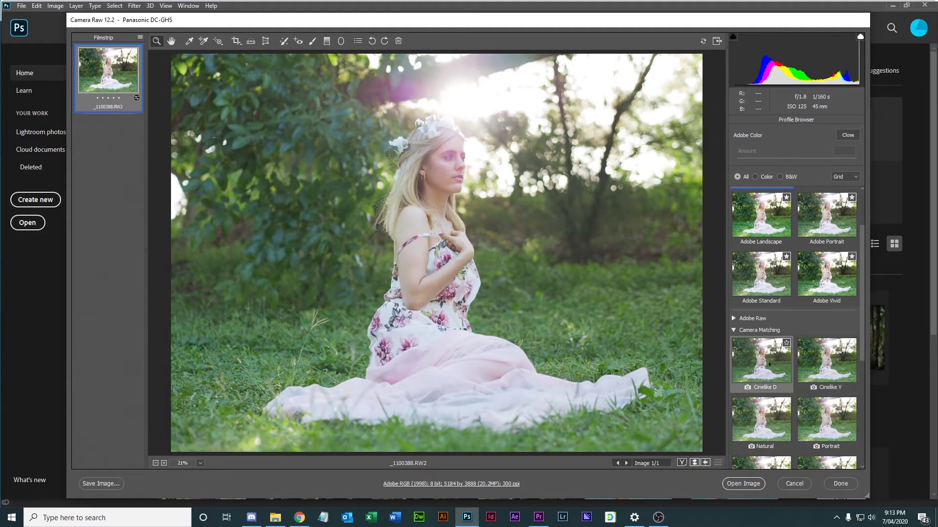
scroll(801, 369, "down", 1)
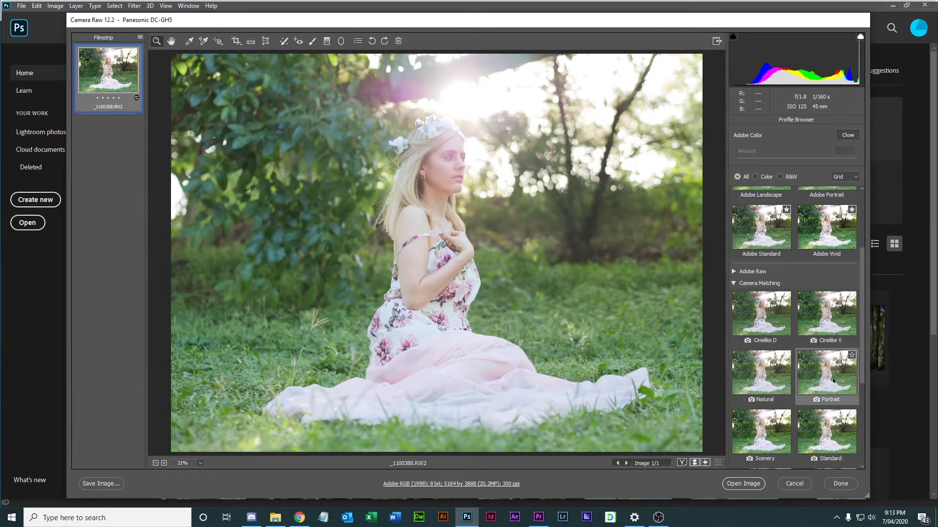
left_click(833, 381)
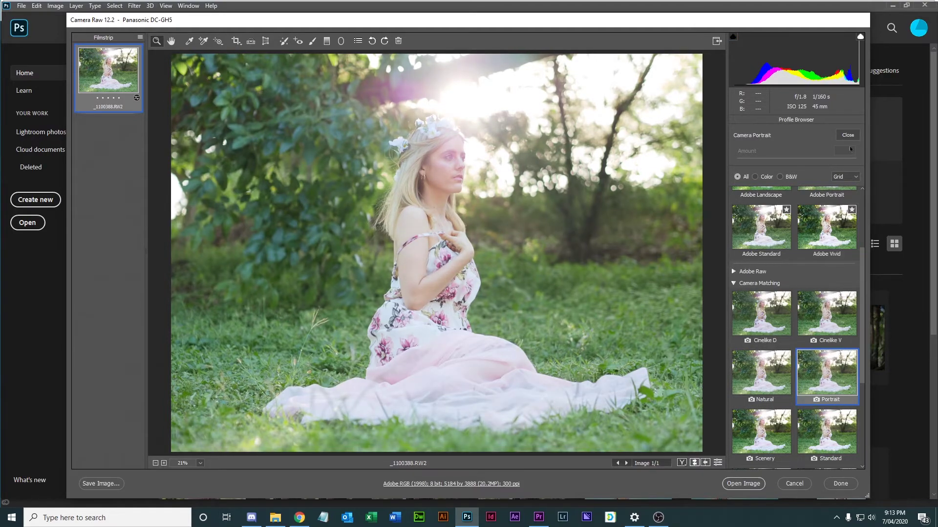
left_click(848, 137)
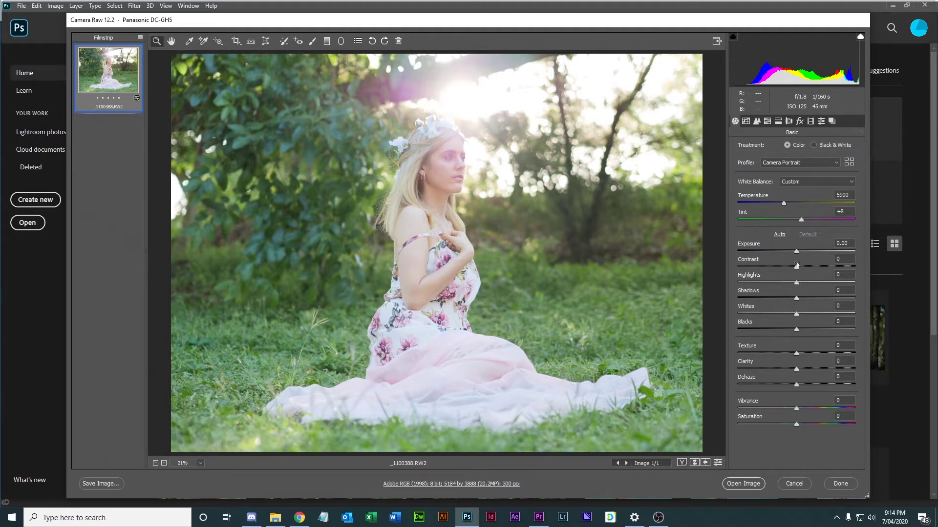
Set Contrast -29, Temperature 6750, Tint +21, Shadows +19 and Vibrance +11 in the Basic panel.
left_click_drag(796, 268, 779, 270)
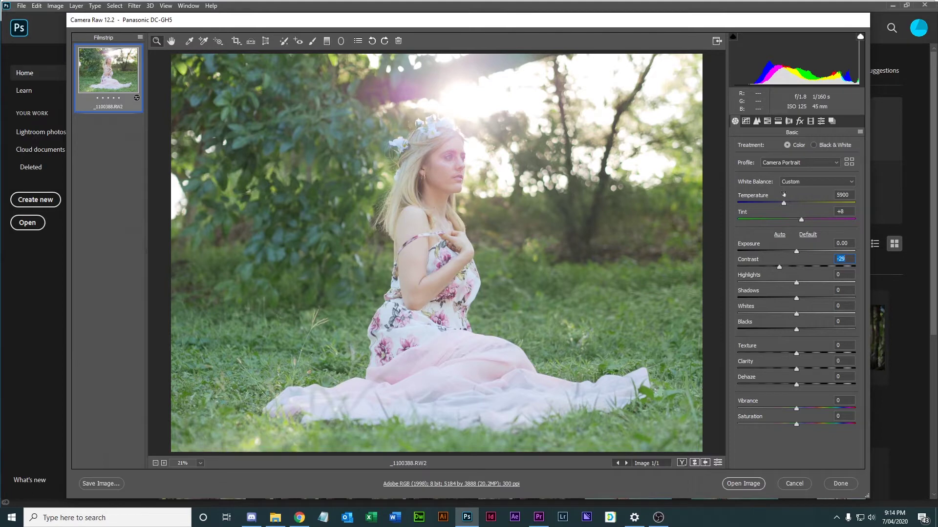
left_click_drag(783, 204, 811, 230)
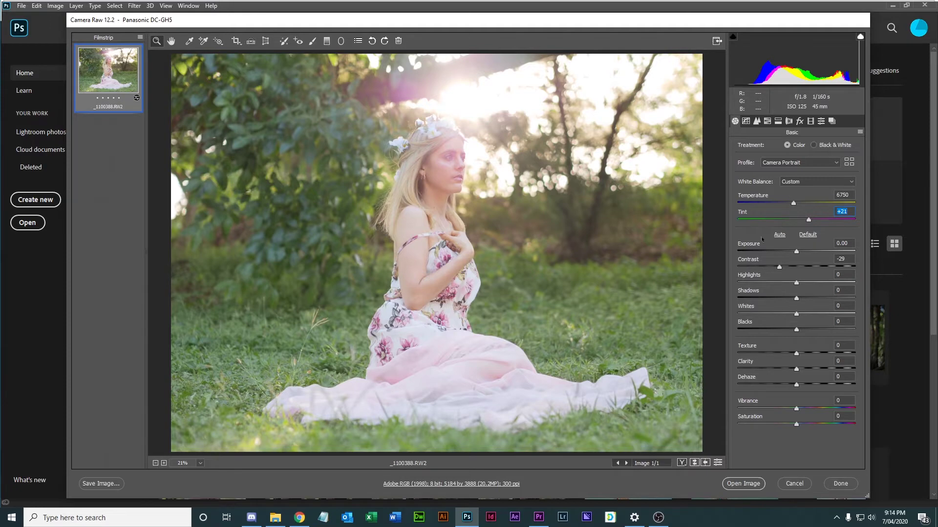
left_click_drag(796, 299, 807, 299)
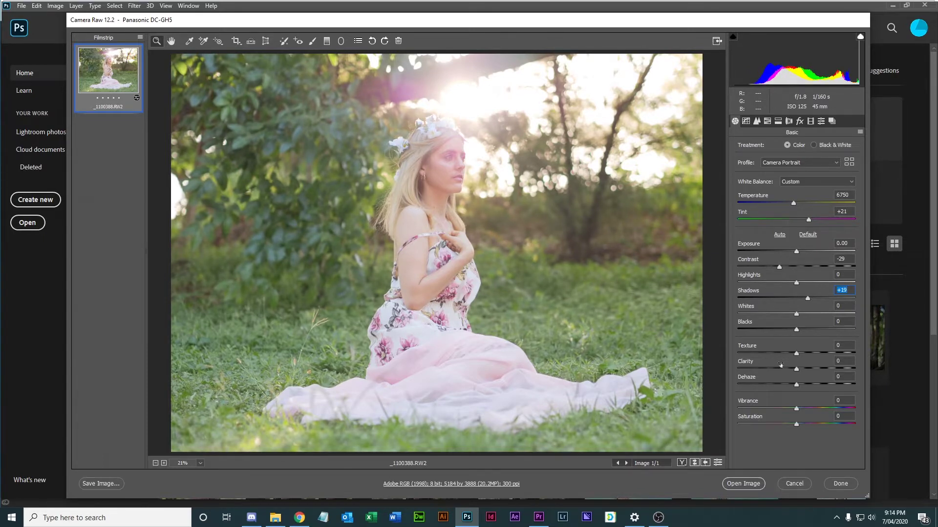
mouse_move(797, 409)
left_mouse_down()
mouse_move(821, 413)
mouse_move(804, 416)
left_mouse_up()
scroll(561, 79, "down", 1)
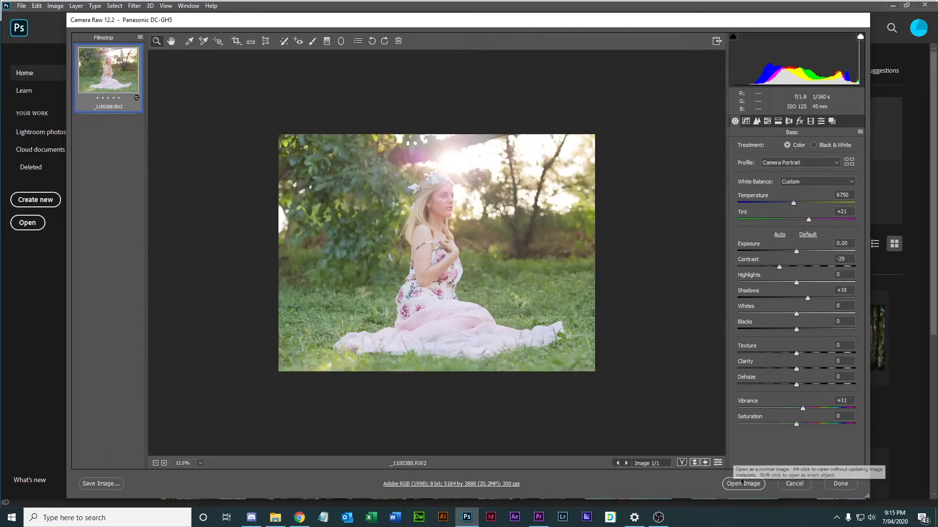
Open the edited raw photo in Photoshop and duplicate Background onto a new Layer 1.
left_click(743, 484)
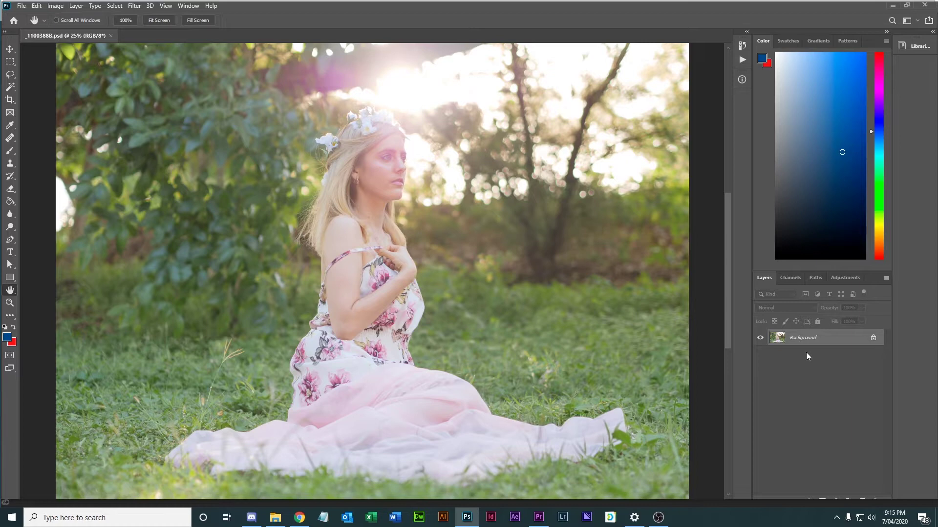
key("ctrl+j")
key("ctrl+plus")
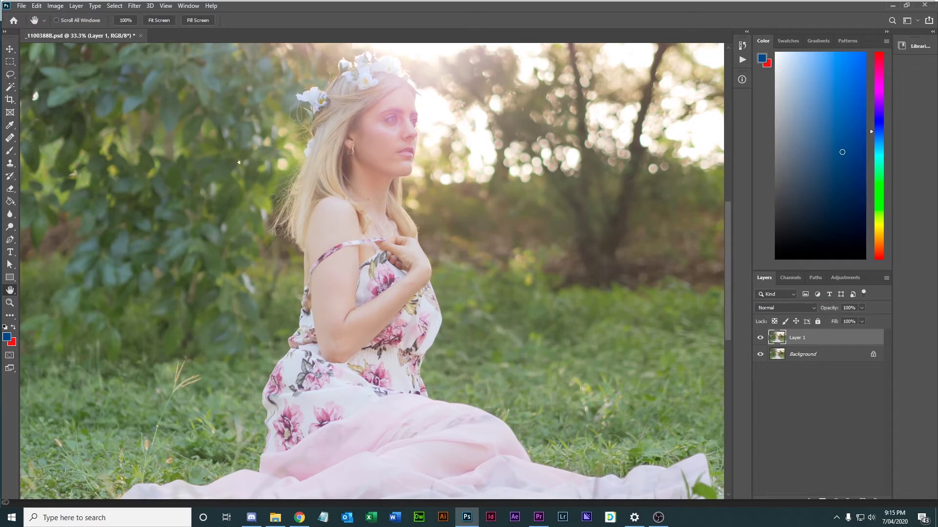
left_click(135, 6)
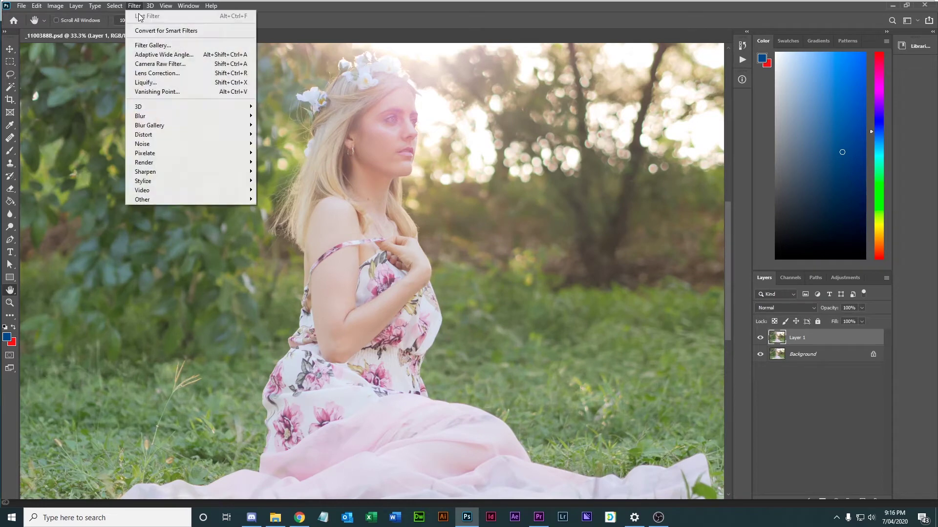
Open Liquify on Layer 1, then zoom and pan to frame the woman's head and face.
left_click(156, 87)
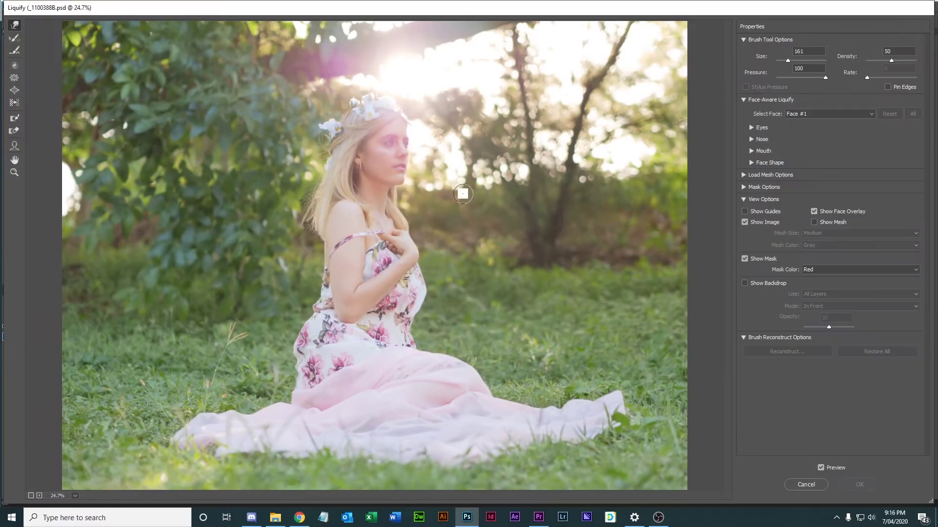
key("ctrl+plus")
key("ctrl+plus")
mouse_move(463, 194)
left_mouse_down()
mouse_move(403, 378)
mouse_move(442, 331)
mouse_move(432, 274)
left_mouse_up()
key("ctrl+plus")
key("ctrl+plus")
key("ctrl+minus")
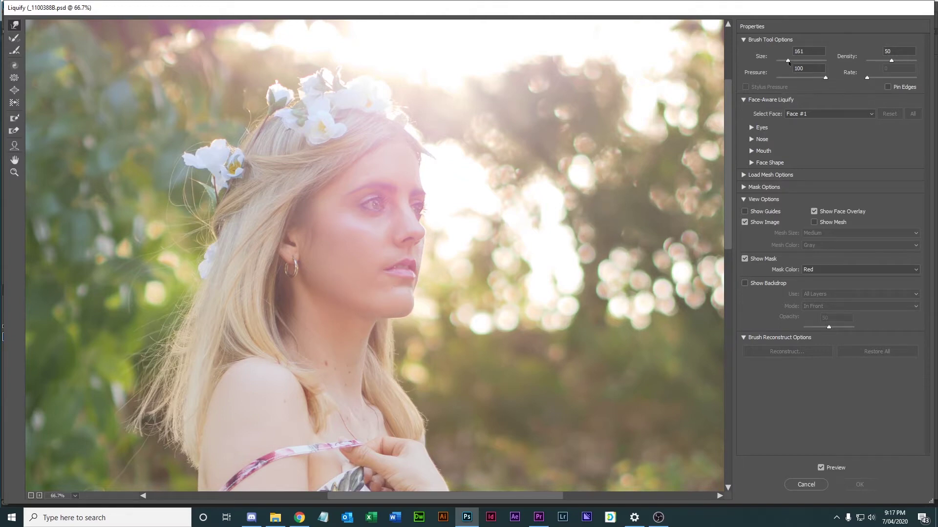
Push the lips and jawline with Forward Warp, then tuck the neck edge under the jaw inward.
left_click_drag(789, 62, 791, 63)
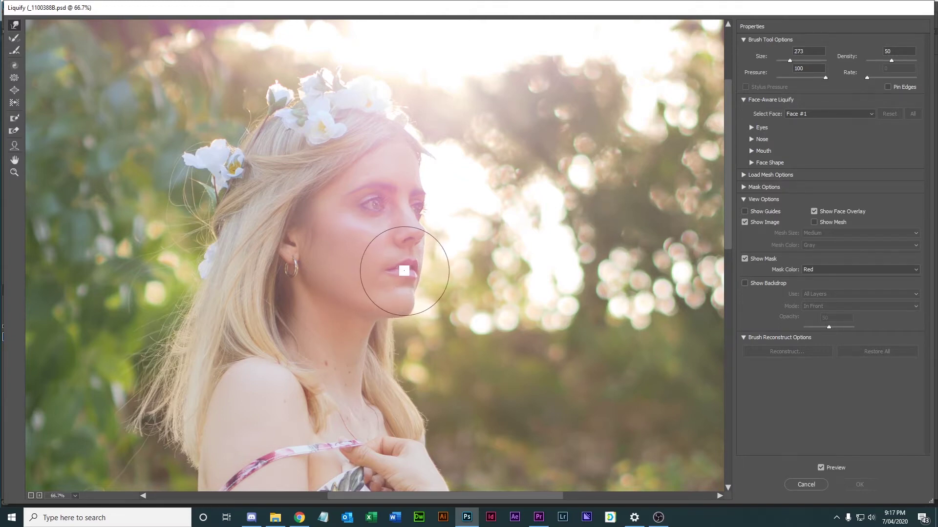
left_click_drag(403, 270, 381, 266)
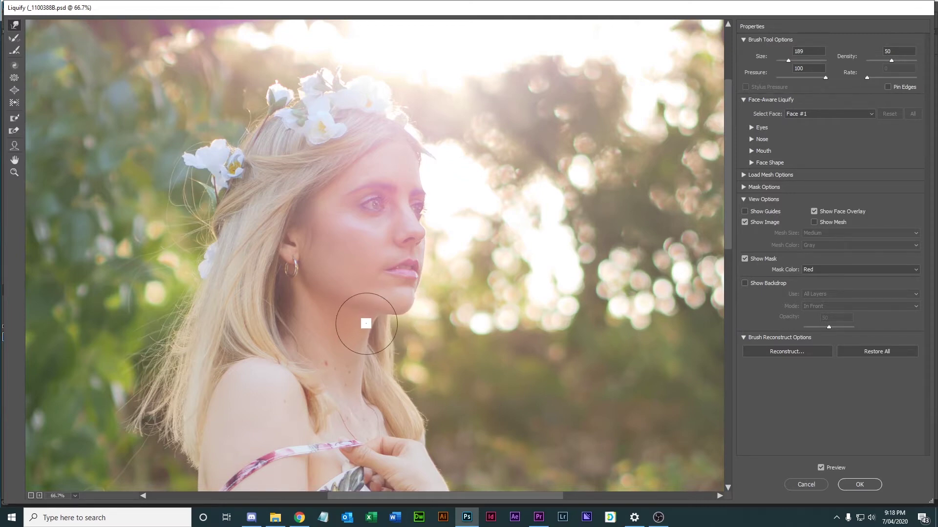
scroll(411, 293, "up", 2)
key("bracketleft")
key("bracketleft")
key("bracketleft")
key("bracketleft")
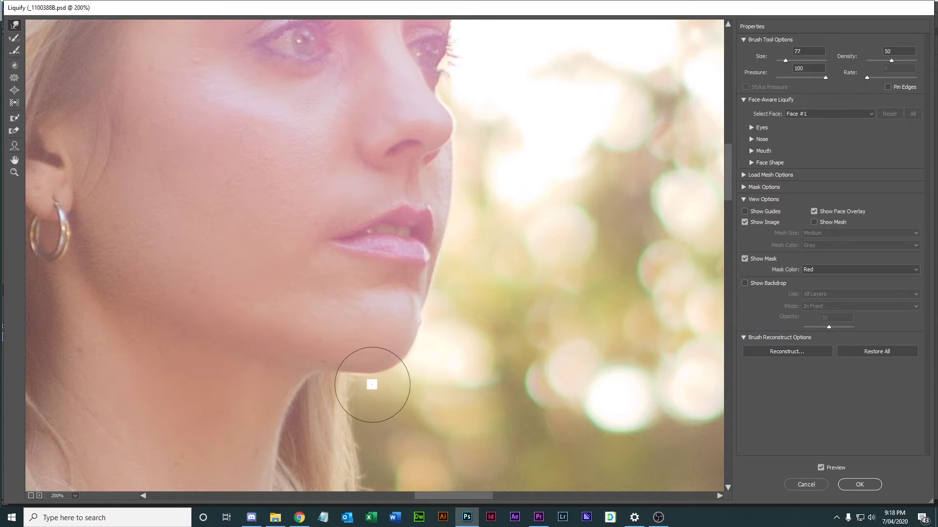
mouse_move(306, 379)
left_mouse_down()
mouse_move(281, 413)
mouse_move(286, 375)
mouse_move(277, 370)
mouse_move(273, 444)
mouse_move(277, 410)
mouse_move(300, 414)
mouse_move(274, 460)
mouse_move(309, 403)
mouse_move(304, 362)
left_mouse_up()
left_click_drag(483, 161, 446, 316)
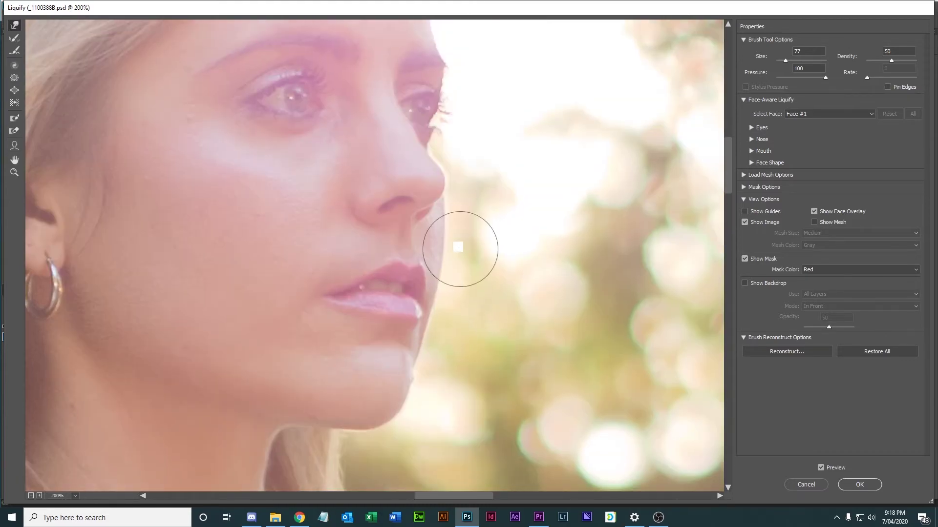
key("ctrl+minus")
key("ctrl+minus")
key("ctrl+minus")
key("ctrl+plus")
key("ctrl+plus")
key("ctrl+minus")
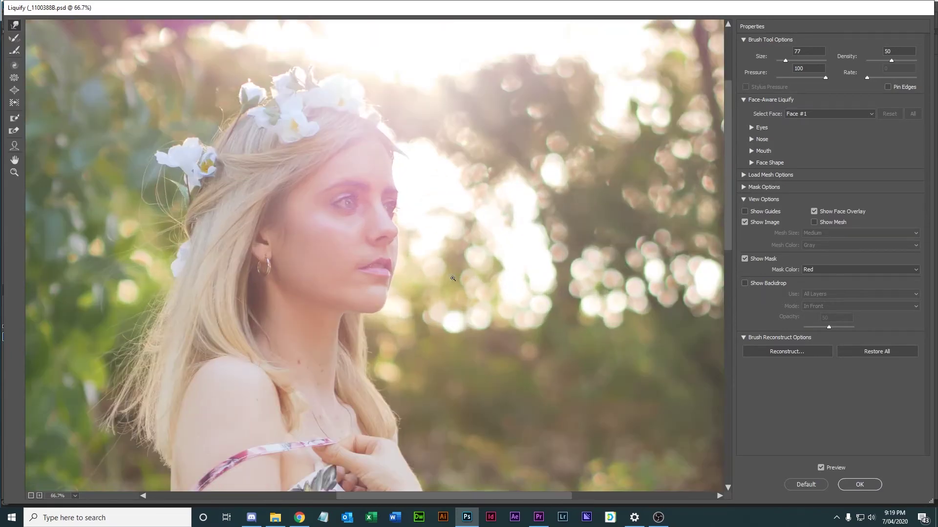
Apply the Liquify reshaping to Layer 1 and toggle it off and on to compare before and after.
left_click(457, 310, "alt")
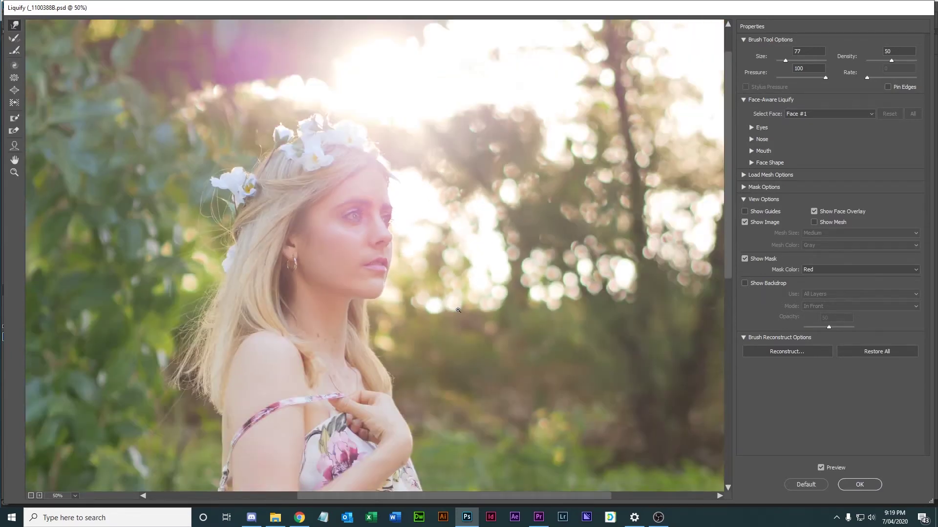
left_click(859, 484)
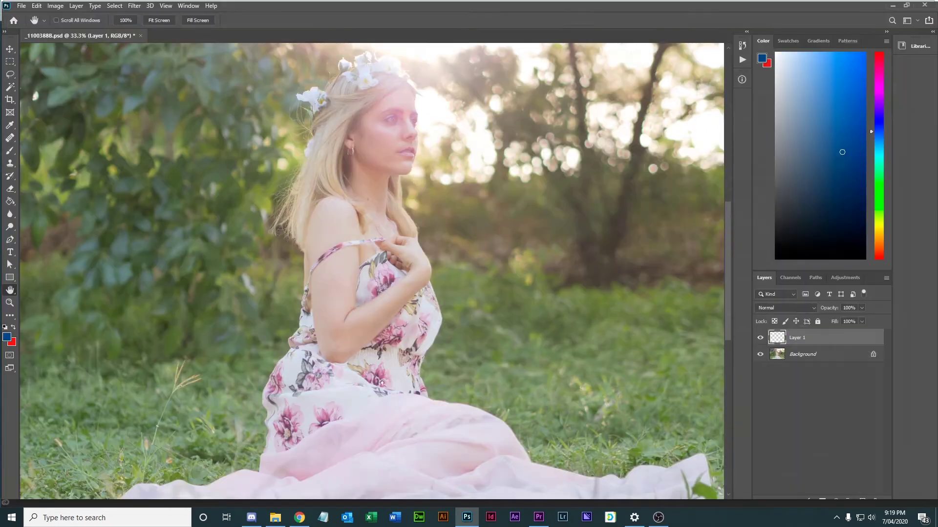
left_click_drag(391, 252, 391, 350)
key("ctrl+plus")
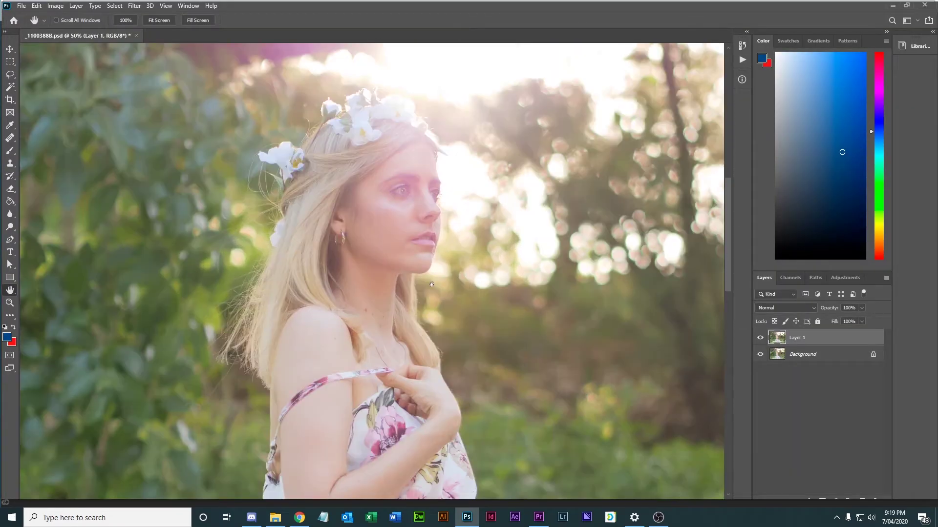
left_click(760, 338)
left_click(760, 338)
left_click(761, 338)
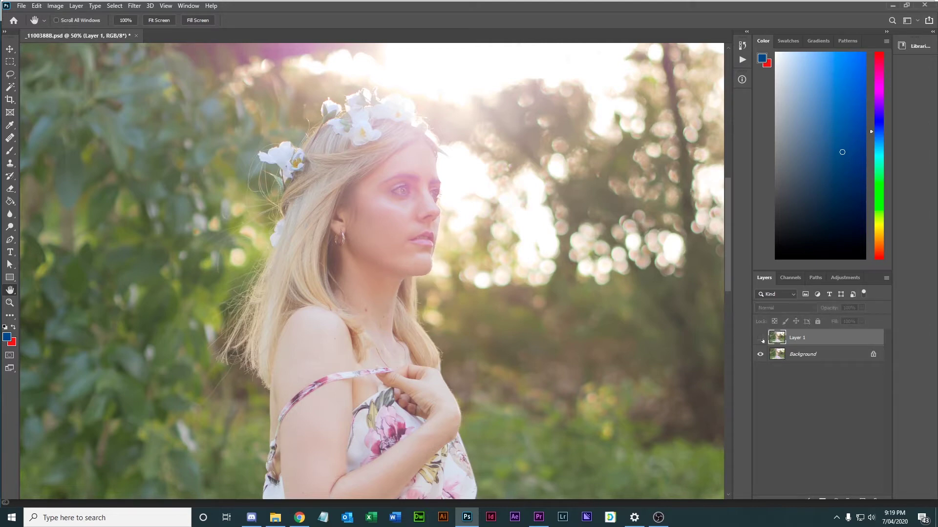
left_click(761, 338)
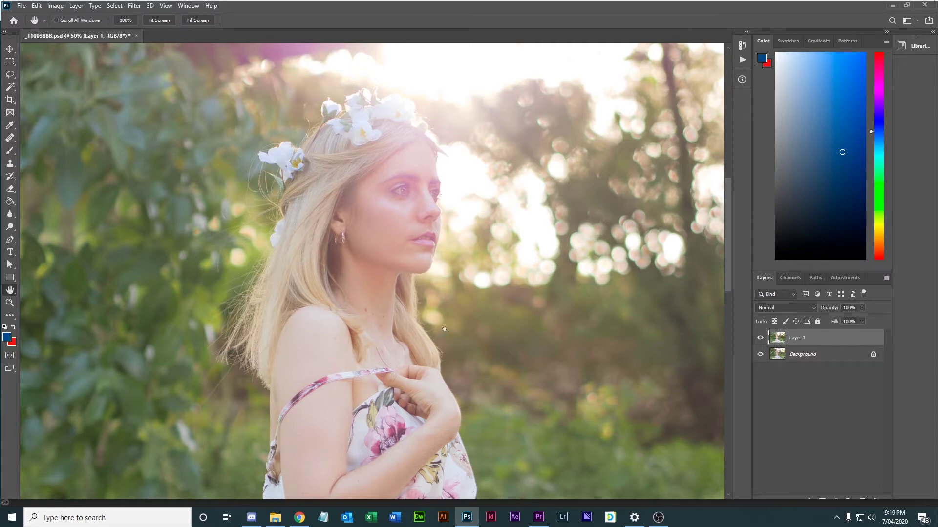
Inspect the face and head at 100%, then the shoulders and dress, ending at 50% zoom.
key("ctrl+plus")
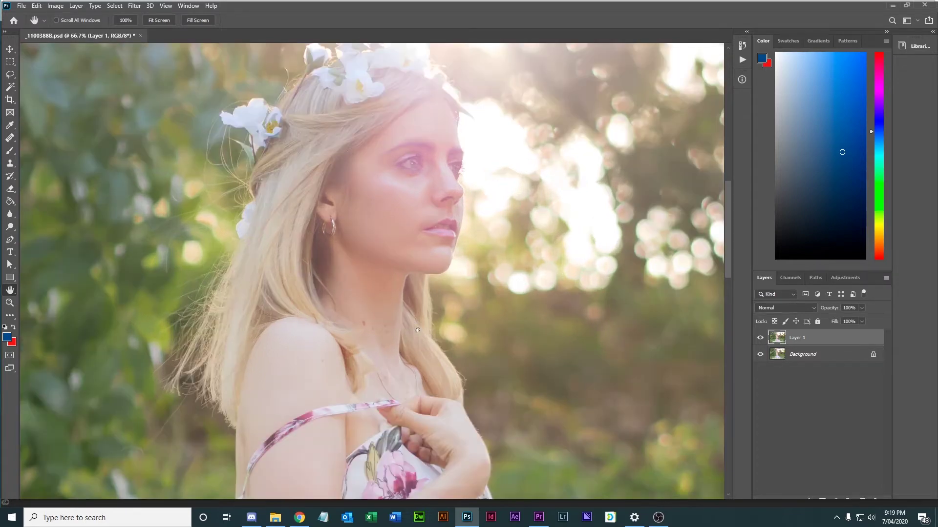
left_click_drag(373, 258, 319, 284)
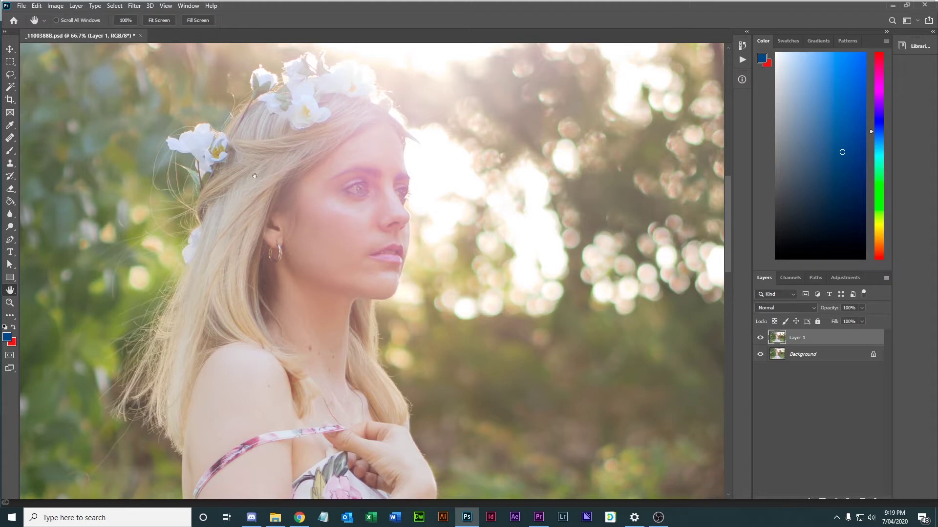
left_click(9, 62)
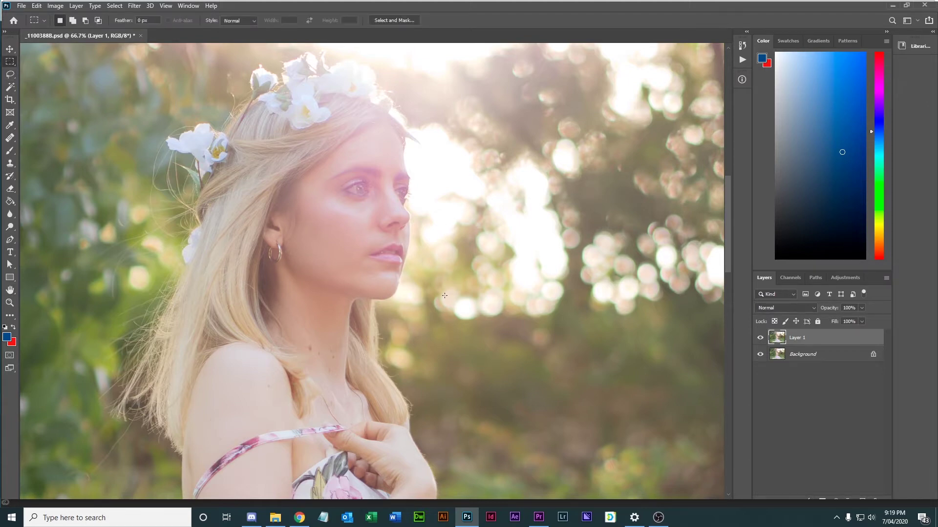
key("ctrl+plus")
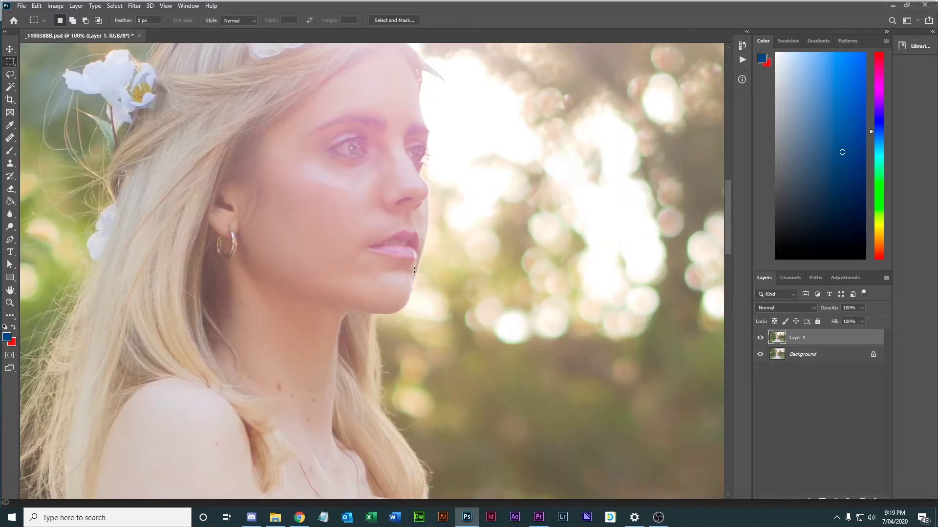
left_click_drag(412, 271, 420, 308)
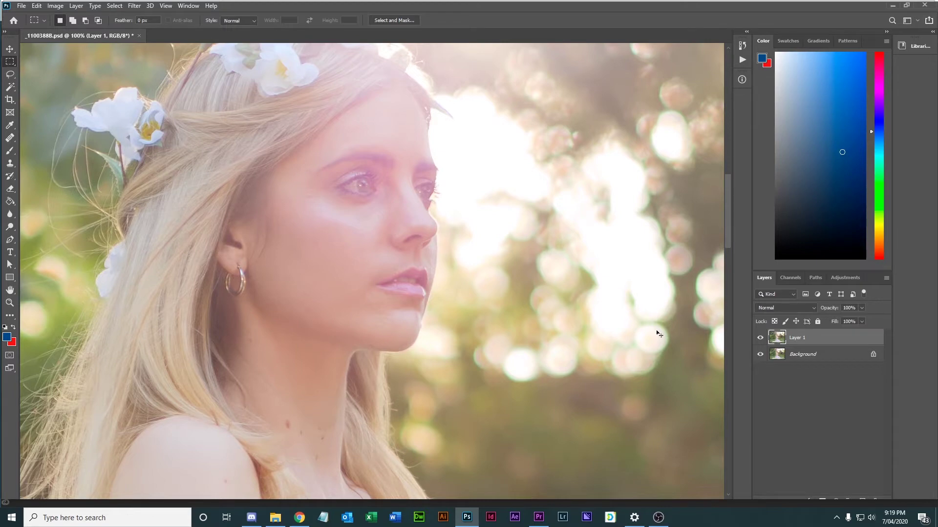
key("ctrl+minus")
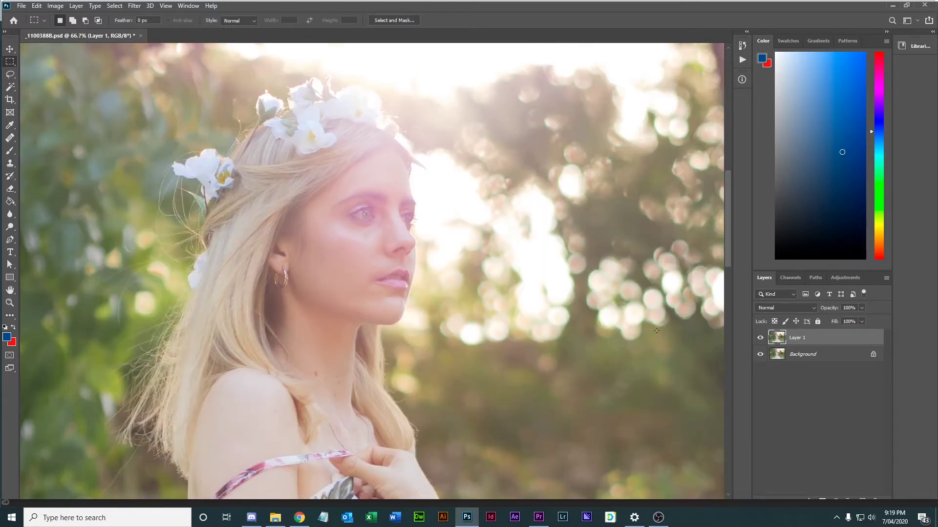
left_click_drag(397, 402, 415, 310)
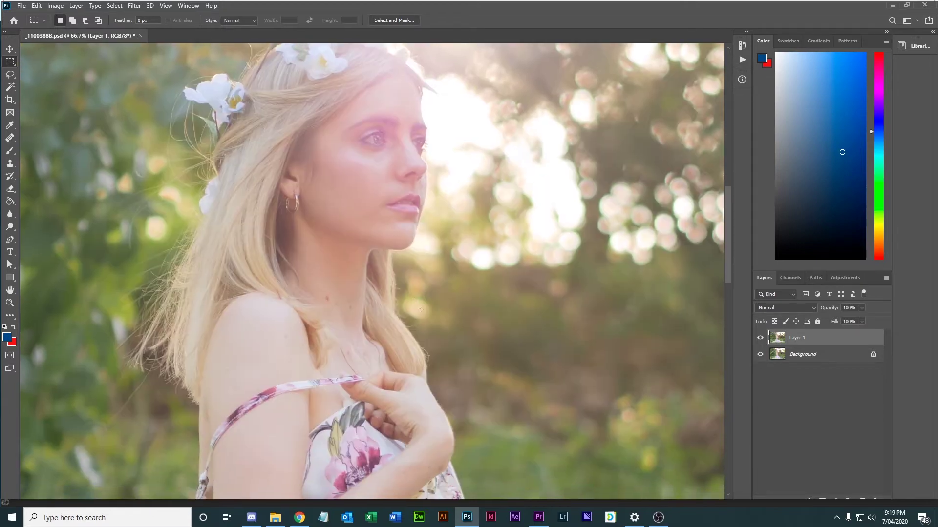
key("ctrl+minus")
left_click(114, 6)
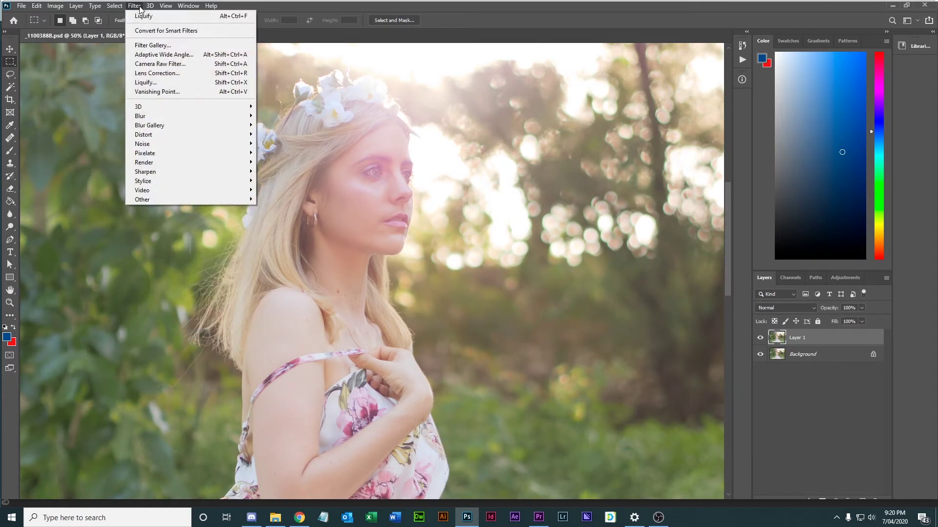
In Liquify, push the dress waist, bust edge and back outline slightly inward.
left_click(146, 82)
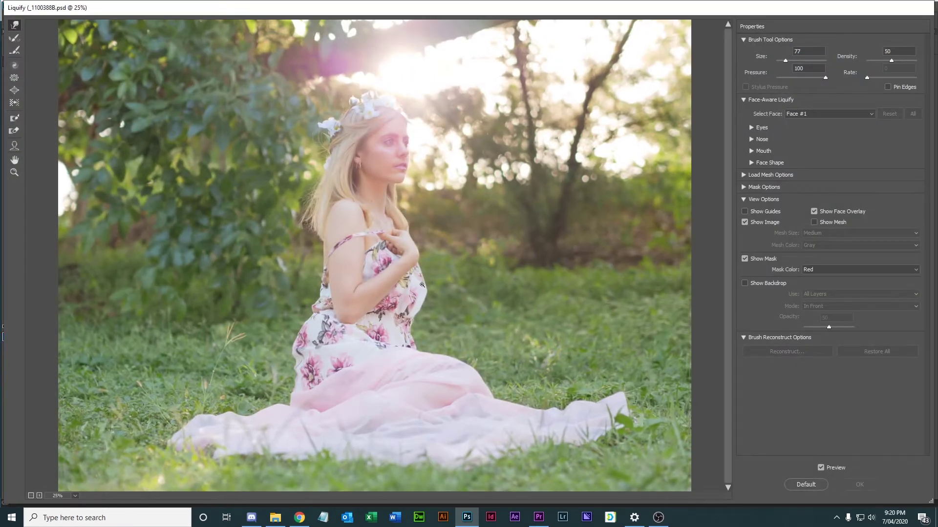
key("ctrl+plus")
left_click_drag(457, 292, 429, 249)
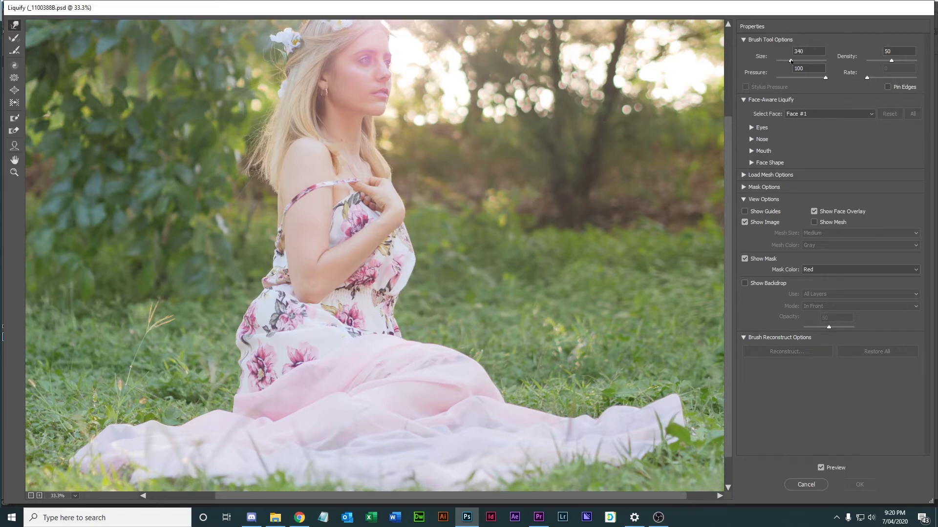
mouse_move(406, 285)
left_mouse_down()
mouse_move(391, 306)
mouse_move(396, 286)
mouse_move(395, 327)
left_mouse_up()
left_click_drag(412, 264, 405, 267)
left_click_drag(255, 276, 261, 276)
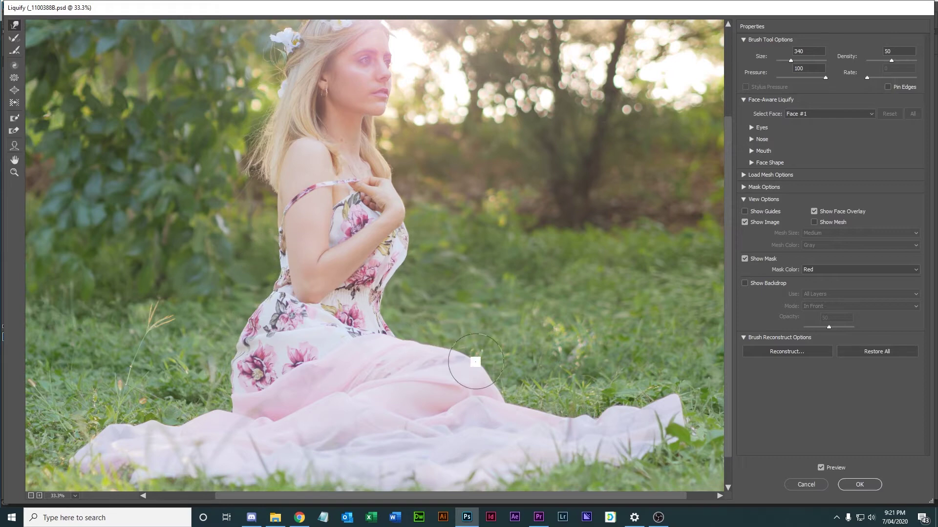
Refine the arm, shoulder and neck outline at 66.7% with warp brush sizes between 91 and 215.
key("ctrl+plus")
key("ctrl+plus")
key("bracketleft")
key("bracketleft")
key("bracketleft")
key("bracketleft")
key("bracketleft")
key("bracketleft")
key("bracketleft")
key("bracketleft")
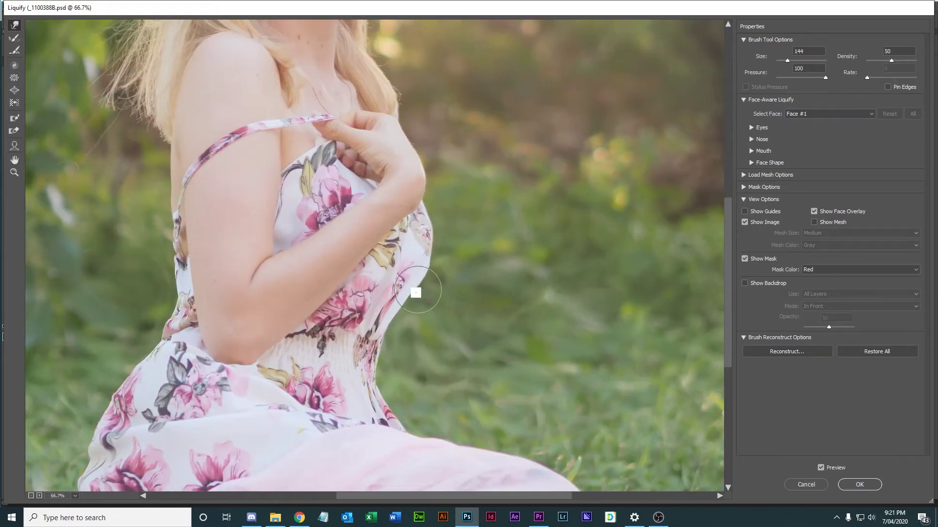
left_click_drag(271, 144, 368, 204)
key("bracketright")
key("bracketright")
key("bracketright")
key("bracketright")
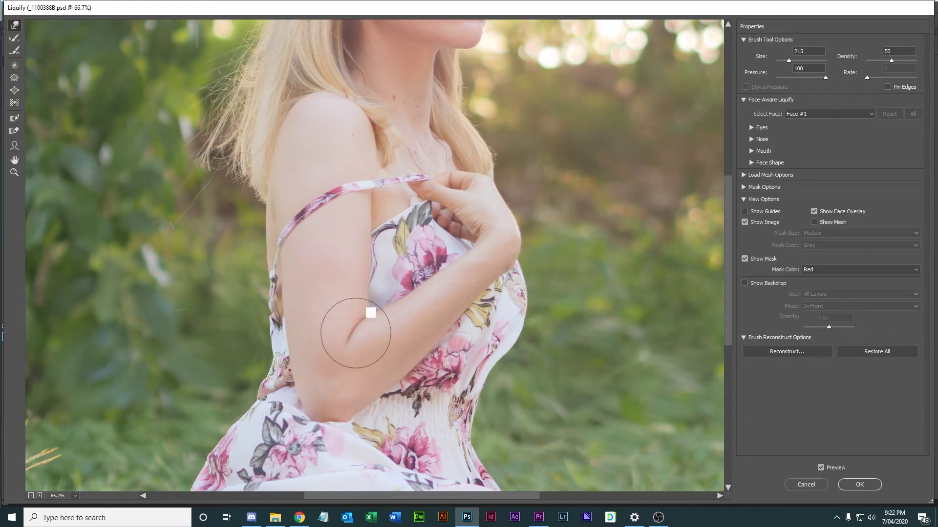
mouse_move(494, 272)
left_mouse_down()
mouse_move(489, 293)
mouse_move(525, 312)
left_mouse_up()
key("bracketleft")
key("bracketleft")
key("bracketleft")
key("bracketleft")
key("bracketleft")
key("bracketleft")
key("bracketleft")
key("bracketleft")
key("bracketright")
key("bracketright")
key("bracketright")
key("bracketright")
key("bracketright")
key("bracketright")
left_click_drag(383, 193, 380, 260)
left_click_drag(442, 208, 438, 253)
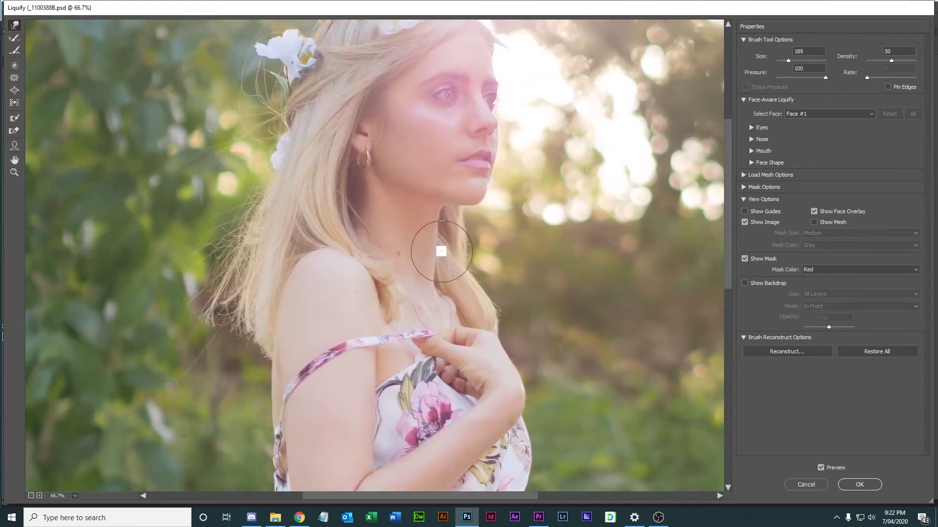
scroll(439, 253, "up", 2)
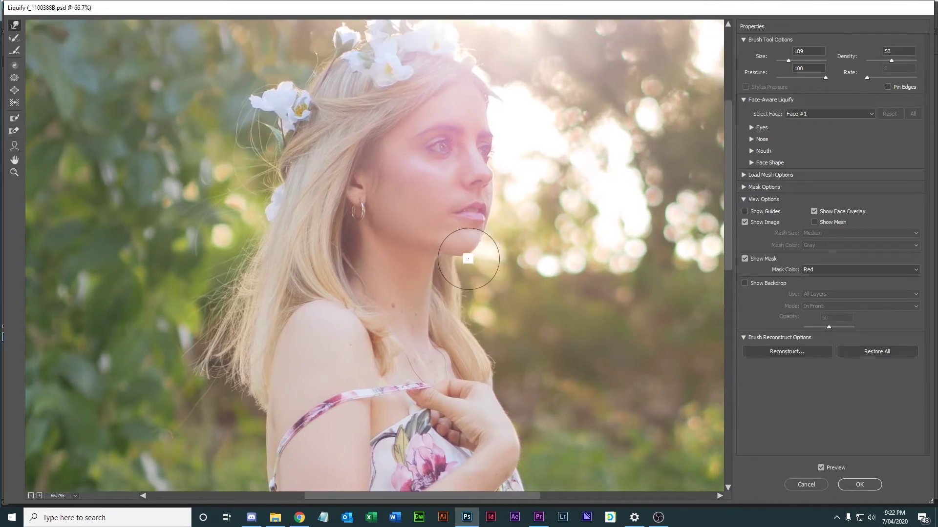
key("ctrl+minus")
key("ctrl+minus")
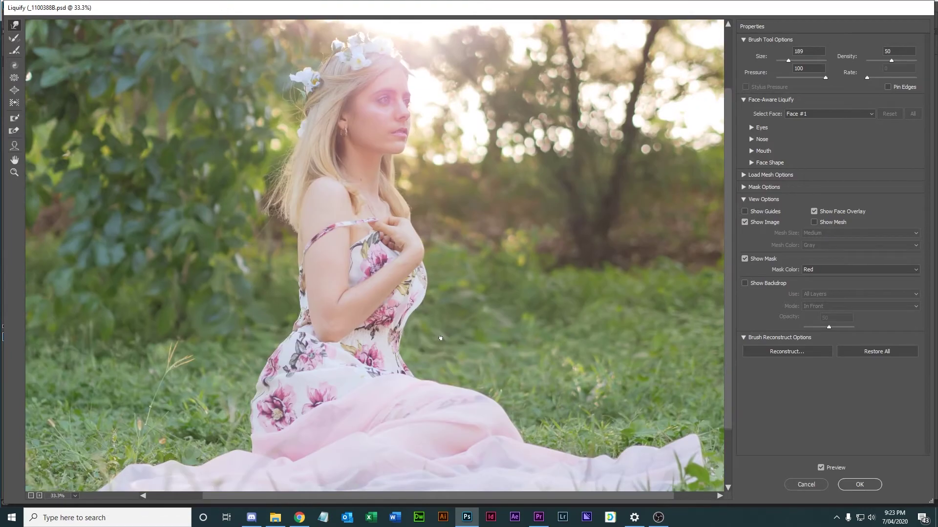
left_click_drag(398, 187, 383, 228)
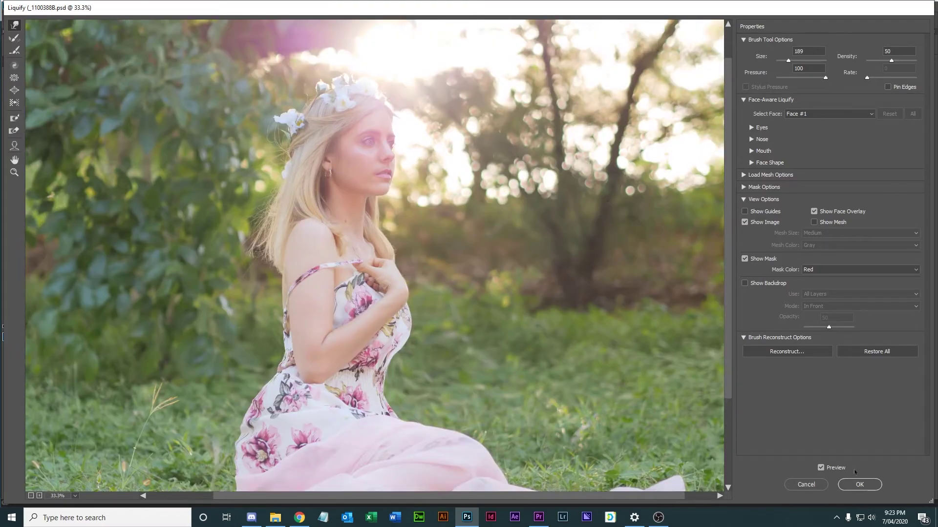
key("ctrl+minus")
key("ctrl+plus")
Apply the second Liquify pass and toggle Layer 1 to compare before and after.
left_click(859, 484)
key("ctrl+minus")
key("ctrl+plus")
left_click(762, 338)
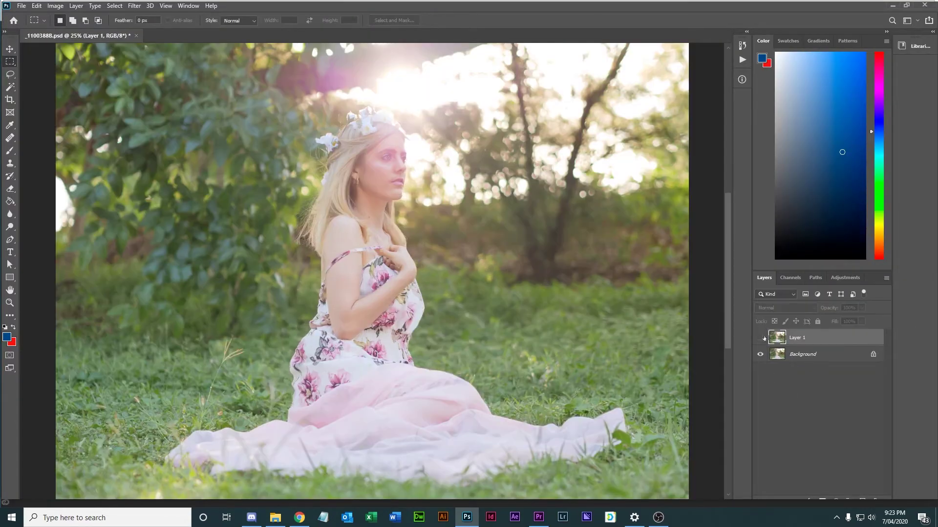
left_click(761, 338)
left_click(762, 338)
left_click(761, 337)
Duplicate Background as Background copy, merge Layer 1 down into it, and save the document.
right_click(796, 353)
left_click(821, 371)
key("Return")
key("ctrl+z")
key("ctrl+shift+z")
left_click(801, 337)
key("e")
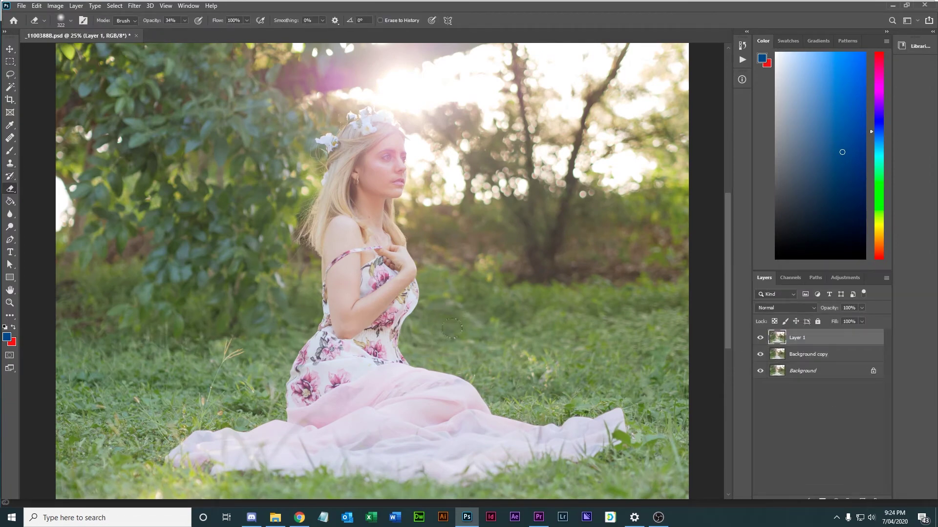
key("ctrl+e")
left_click(764, 337)
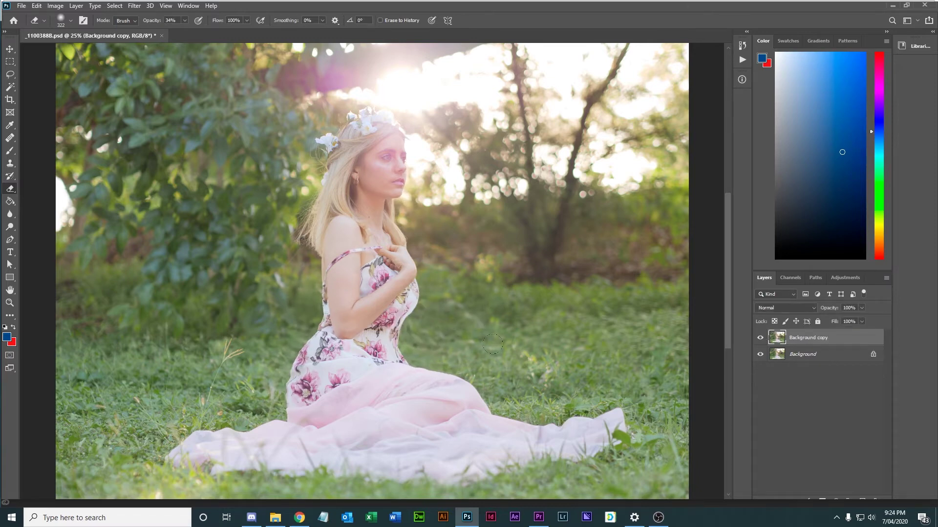
key("ctrl+minus")
key("ctrl+minus")
key("ctrl+minus")
key("ctrl+plus")
key("ctrl+plus")
key("ctrl+plus")
key("ctrl+s")
Check the flower crown, eyes and shoulder up close, then duplicate the merged layer as Background copy 2.
key("ctrl+plus")
key("ctrl+plus")
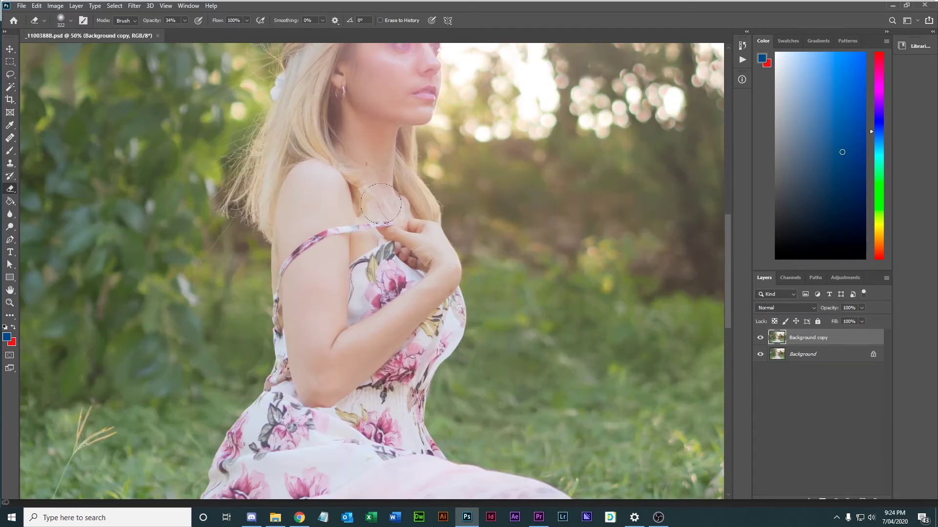
scroll(381, 204, "up", 5)
key("ctrl+plus")
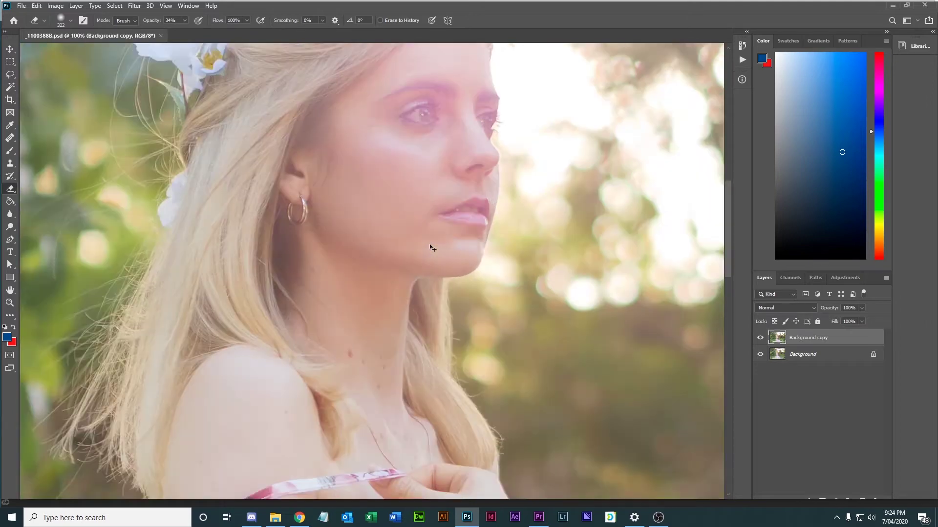
left_click_drag(430, 245, 379, 402)
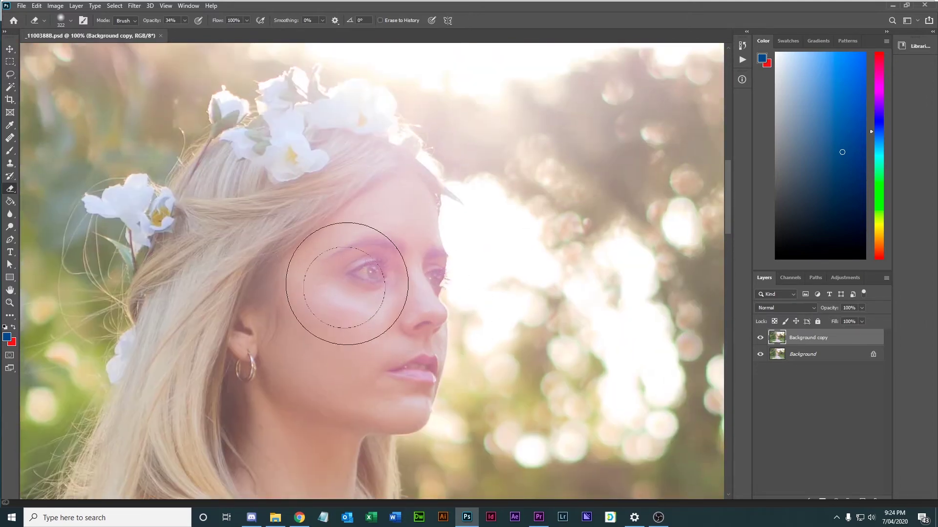
key("m")
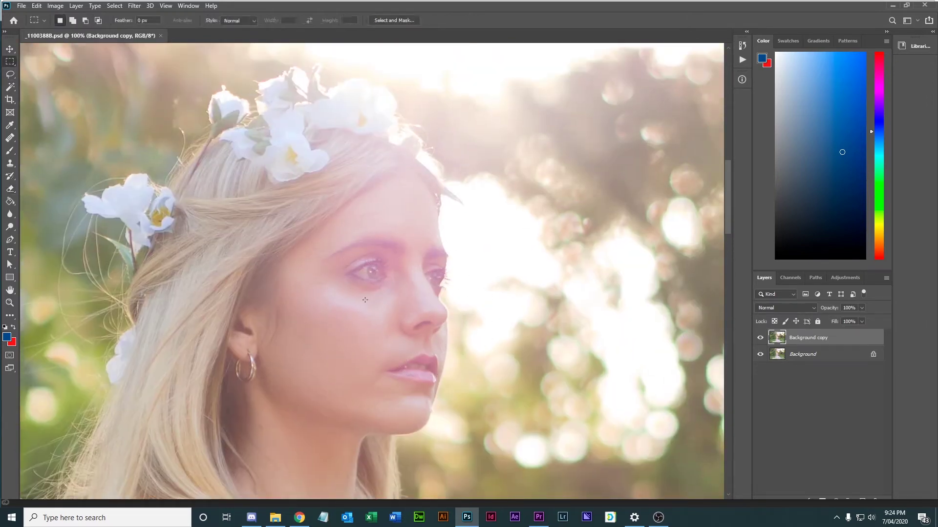
key("ctrl+minus")
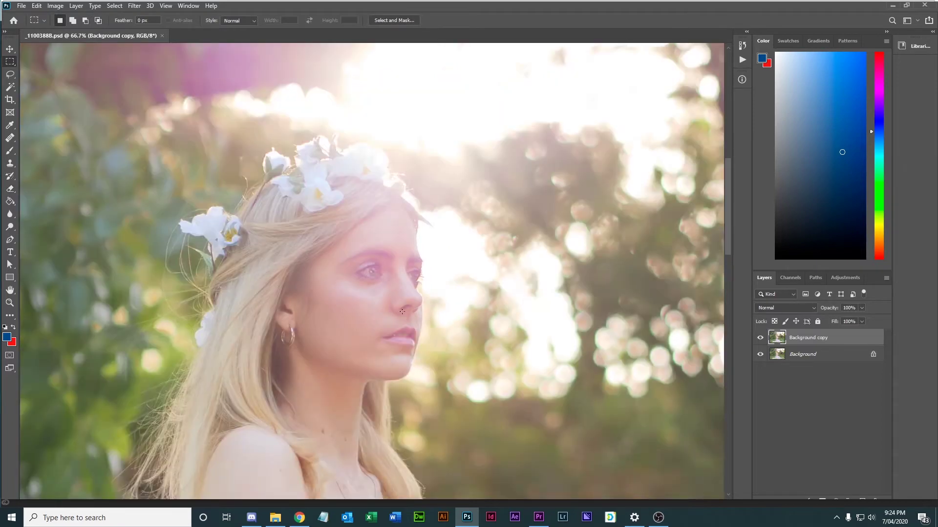
left_click_drag(401, 311, 415, 276)
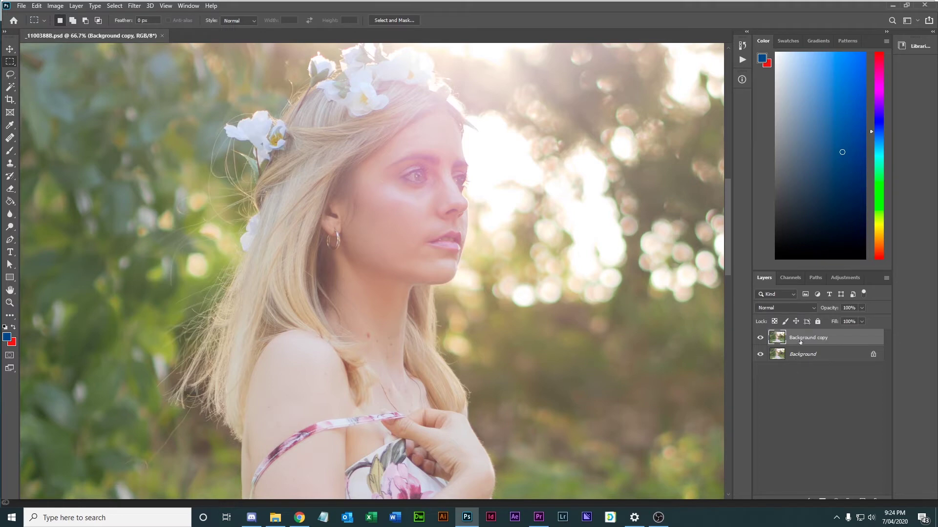
key("ctrl+j")
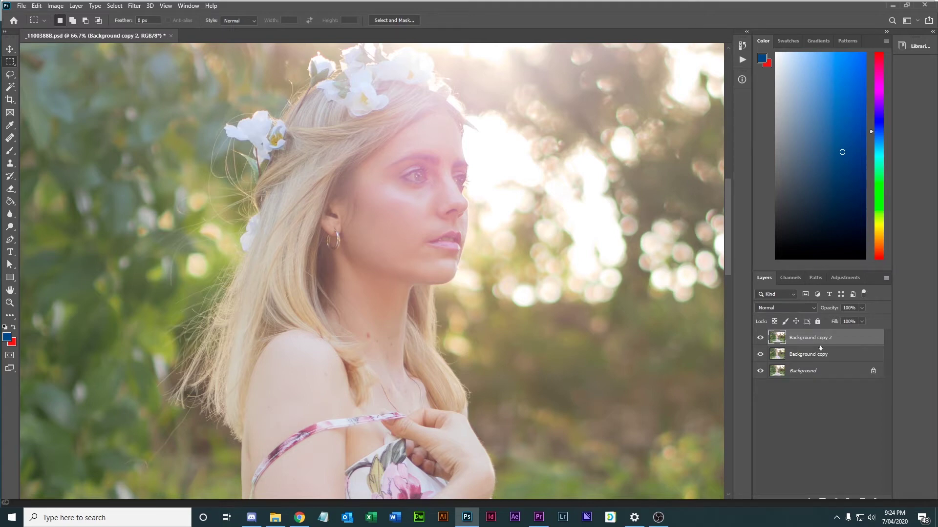
At 200% zoom, heal the red spots on the neck and the dark blemish on the shoulder.
key("ctrl+plus")
key("ctrl+plus")
scroll(483, 347, "down", 4)
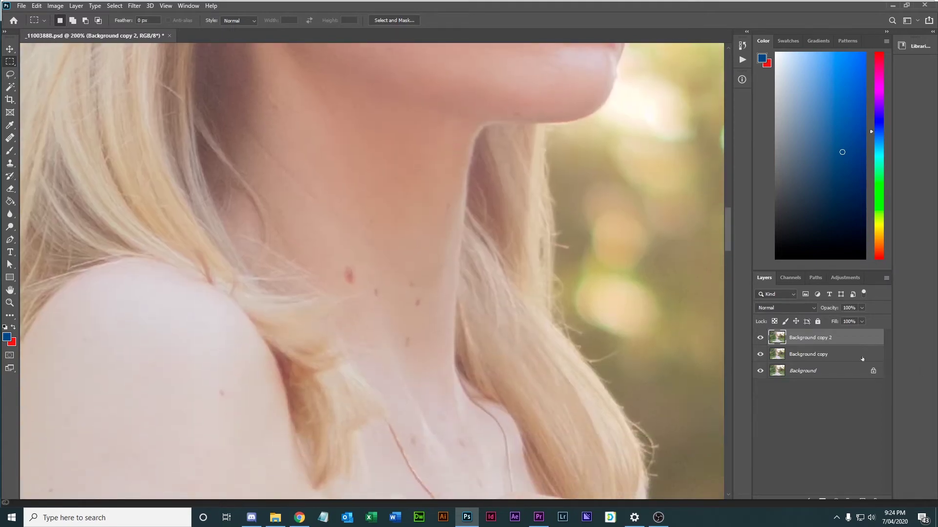
left_click(9, 138)
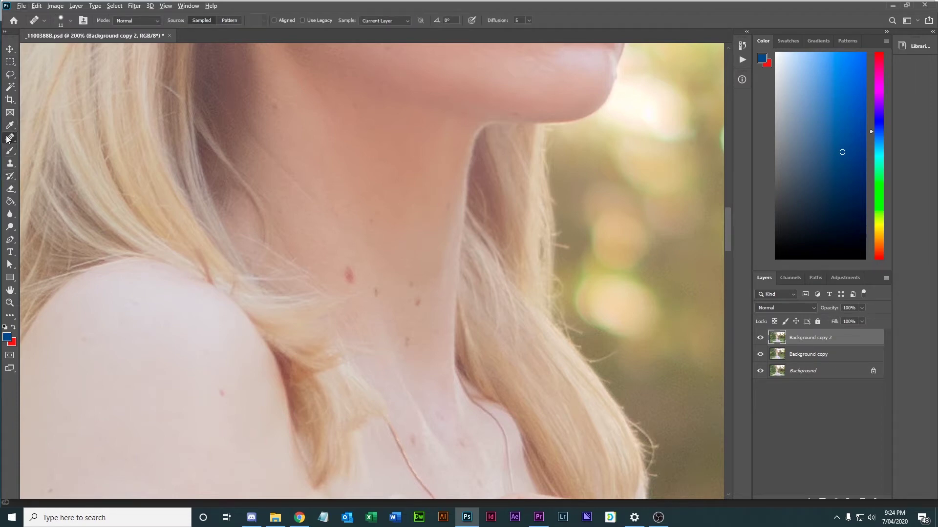
left_click(348, 275)
left_click(418, 303)
left_click(411, 283)
scroll(418, 356, "down", 3)
left_click(430, 377, "alt")
left_click_drag(405, 334, 400, 325)
left_click_drag(193, 290, 303, 240)
left_click(317, 268, "alt")
left_click(321, 232)
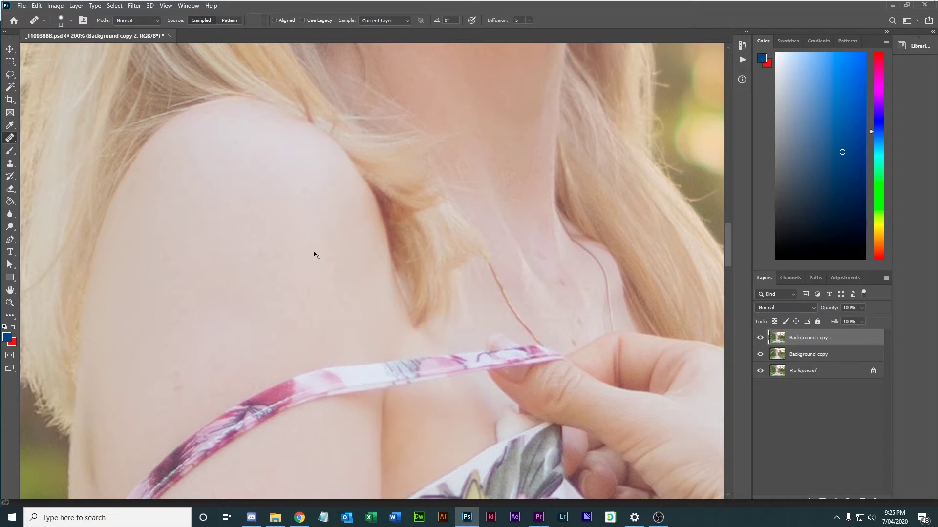
scroll(314, 252, "down", 3)
Heal the faint mark beside the eyebrow and a spot on the cheek using sampled clean skin.
left_click_drag(347, 178, 308, 314)
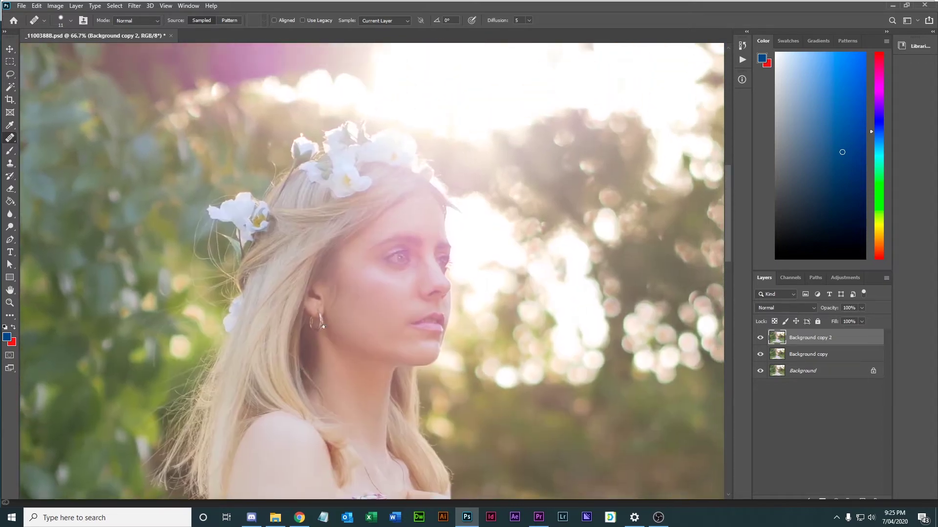
key("ctrl+plus")
key("ctrl+plus")
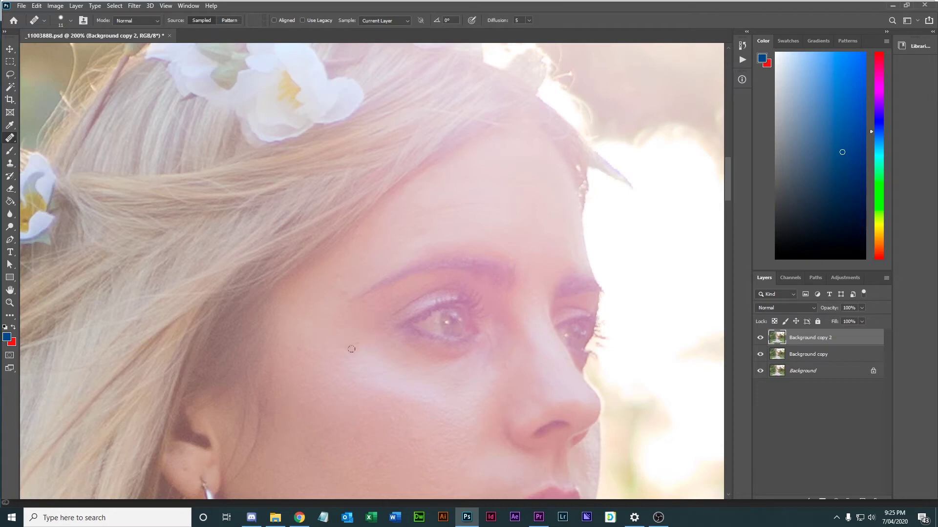
left_click_drag(347, 293, 342, 290)
left_click(409, 216, "alt")
left_click(390, 242)
left_click_drag(505, 245, 452, 102)
key("ctrl+minus")
key("ctrl+minus")
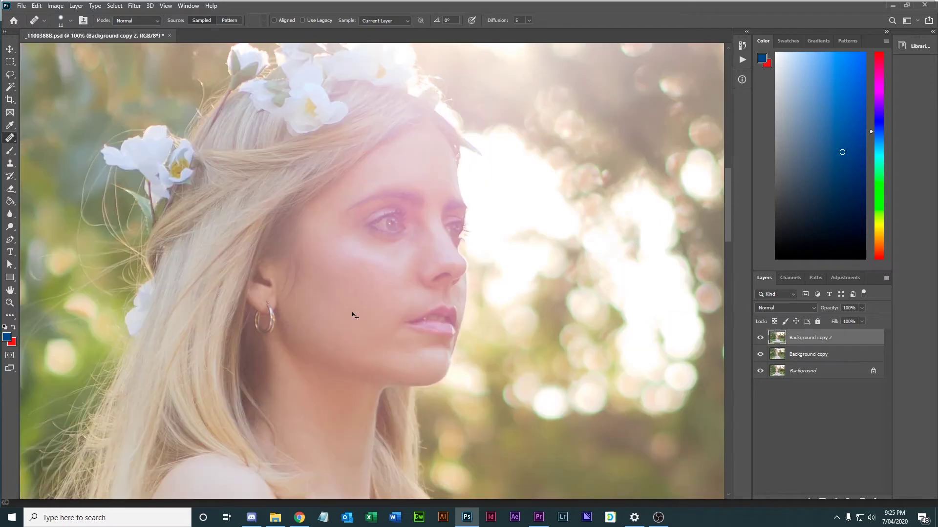
key("ctrl+plus")
key("ctrl+minus")
key("ctrl+plus")
key("ctrl+plus")
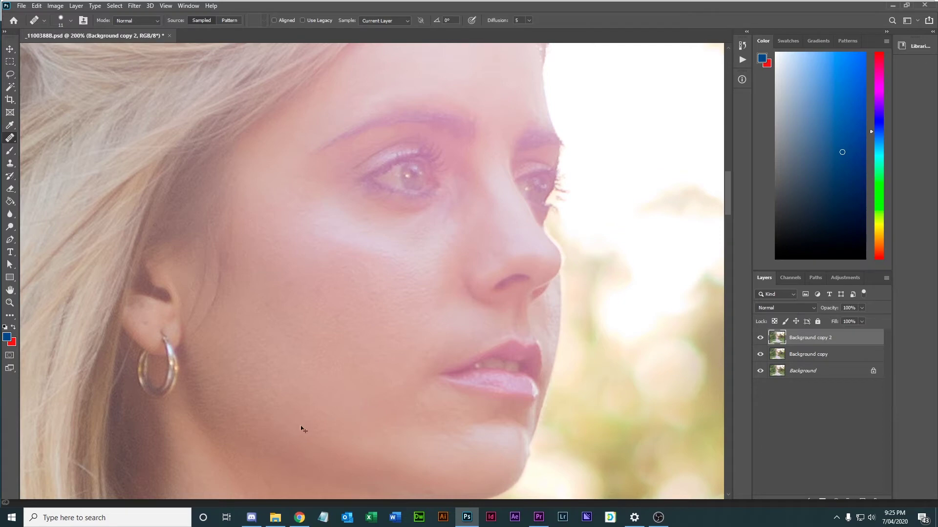
key("ctrl+minus")
key("ctrl+minus")
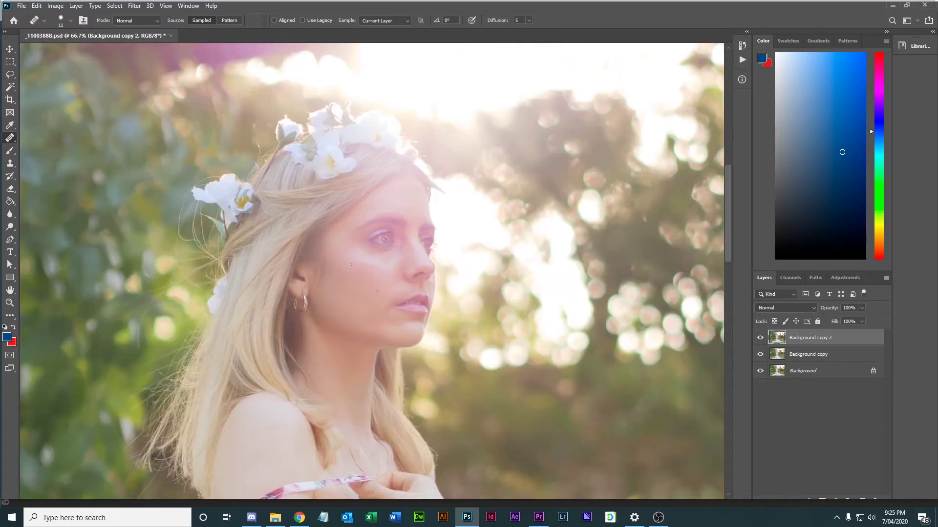
key("ctrl+plus")
key("ctrl+plus")
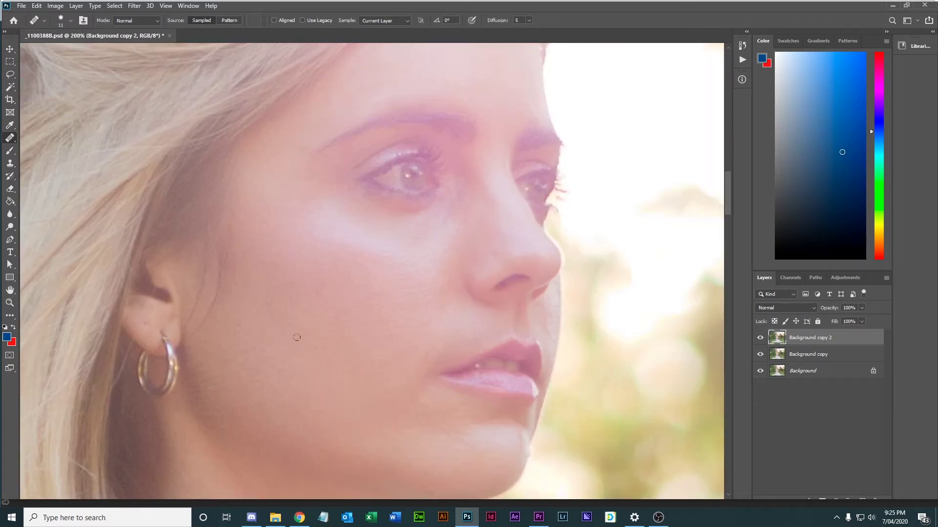
key("alt")
Heal the blemish on the nose bridge and save the retouched portrait.
left_click_drag(364, 222, 333, 340)
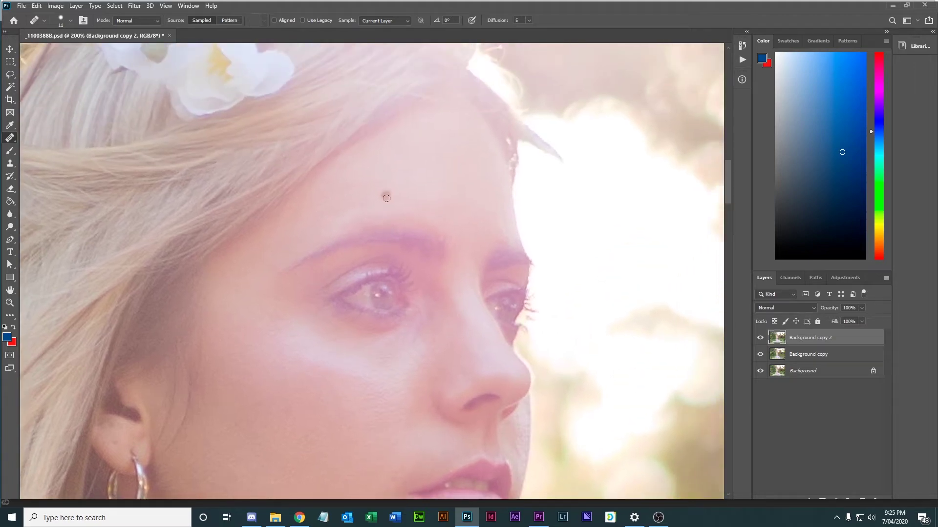
scroll(412, 99, "down", 5)
left_click_drag(412, 98, 391, 68)
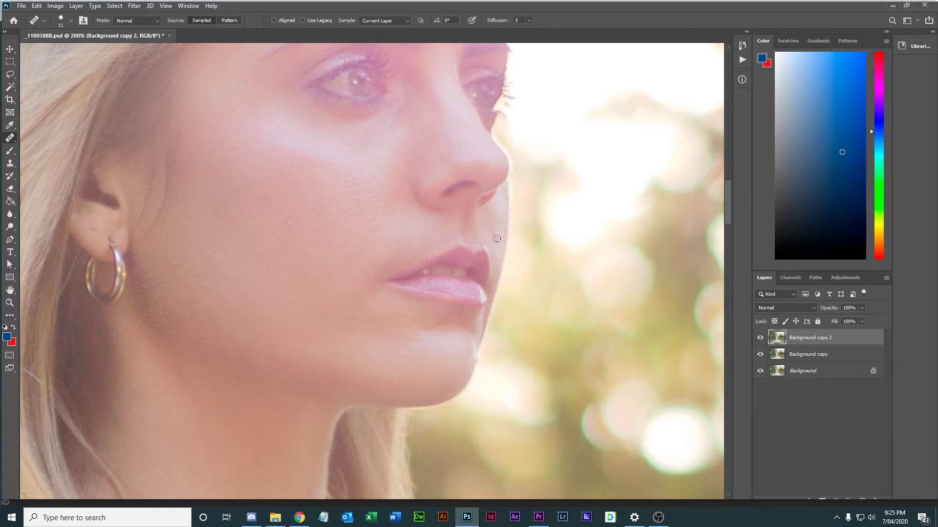
left_click_drag(479, 209, 463, 322)
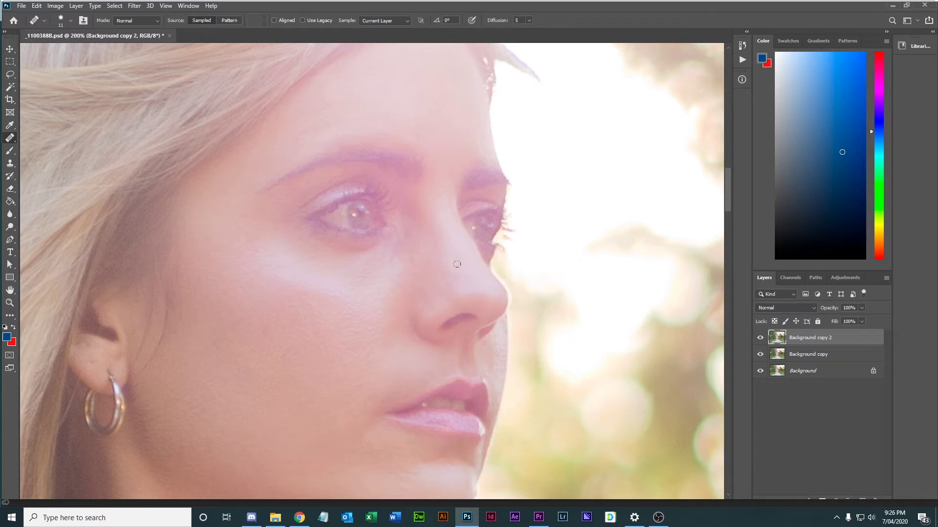
left_click(434, 213)
key("ctrl+minus")
key("ctrl+minus")
key("ctrl+minus")
left_click_drag(372, 279, 412, 225)
scroll(353, 333, "down", 2)
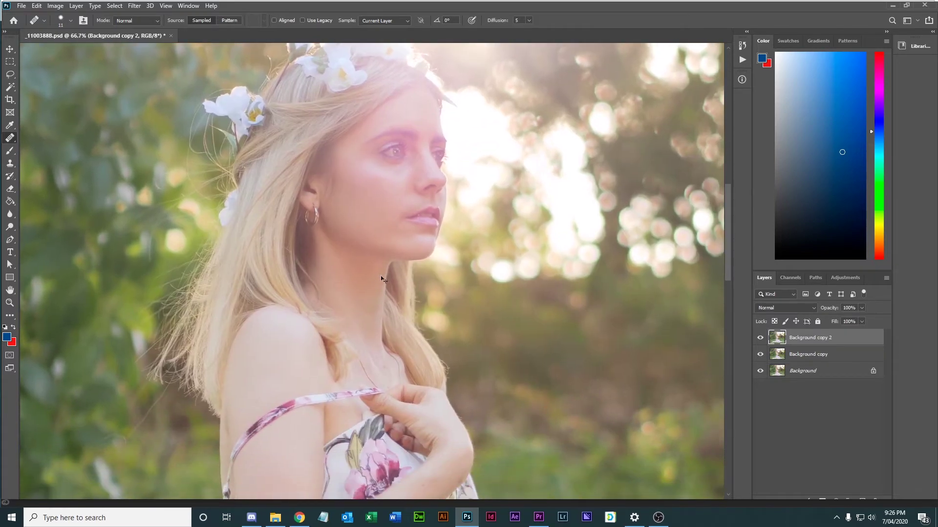
key("ctrl+s")
key("ctrl+minus")
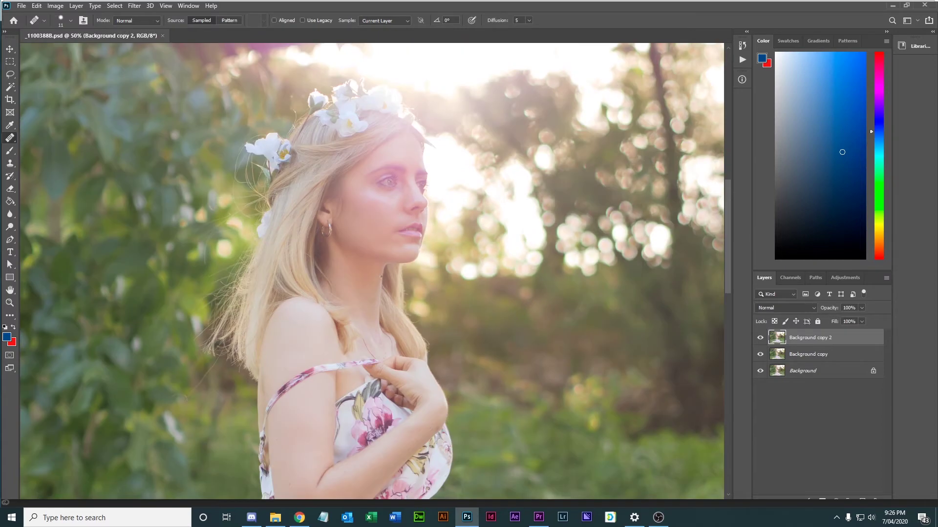
key("ctrl+plus")
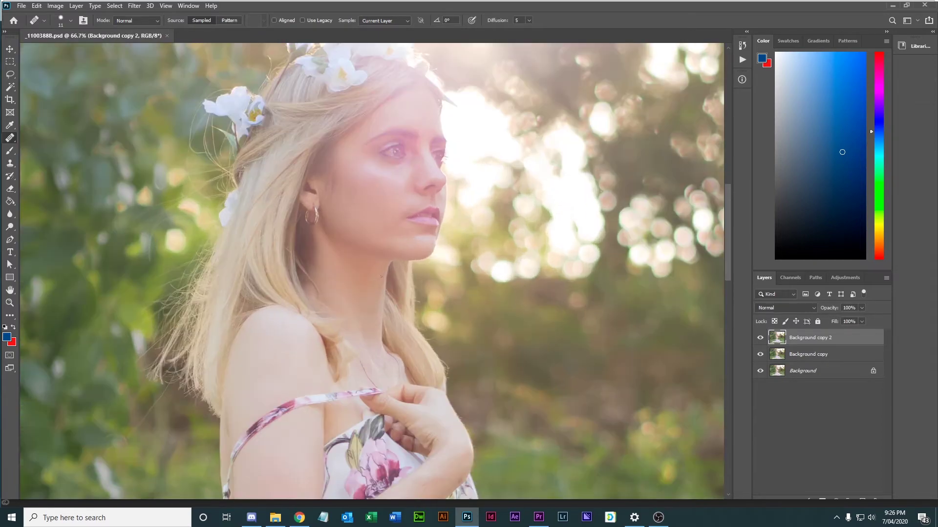
Rename the layer SOFT, duplicate it as Detailed, hide Detailed, select SOFT and save.
double_click(797, 339)
type("SOFT")
key("Return")
key("ctrl+j")
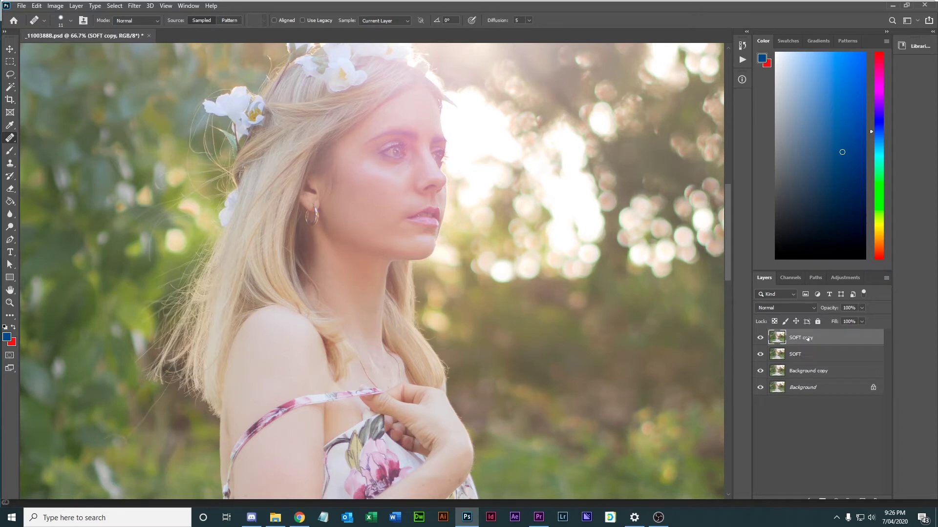
double_click(796, 338)
type("Detailed")
key("Return")
left_click(796, 356)
left_click(760, 338)
key("ctrl+s")
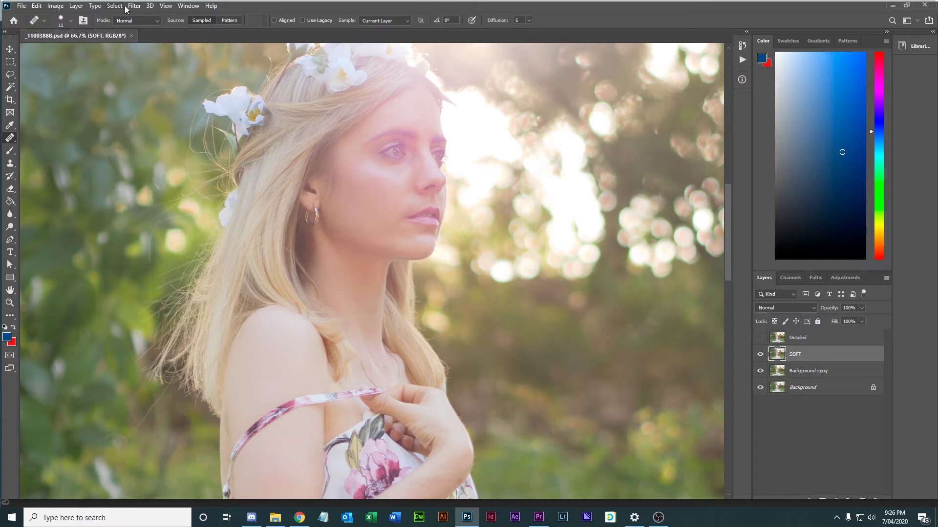
Apply a Gaussian Blur of 11.1 pixels to the SOFT layer.
left_click(115, 6)
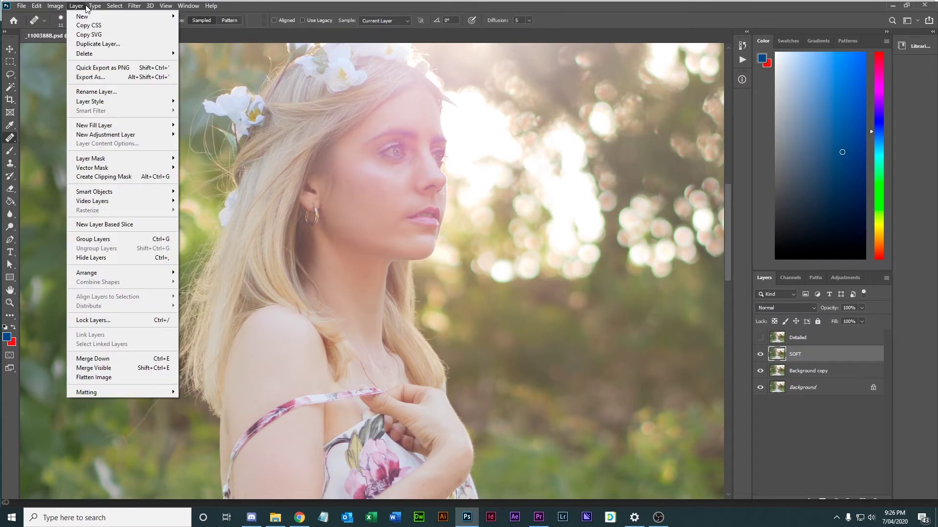
left_click(96, 6)
left_click(133, 6)
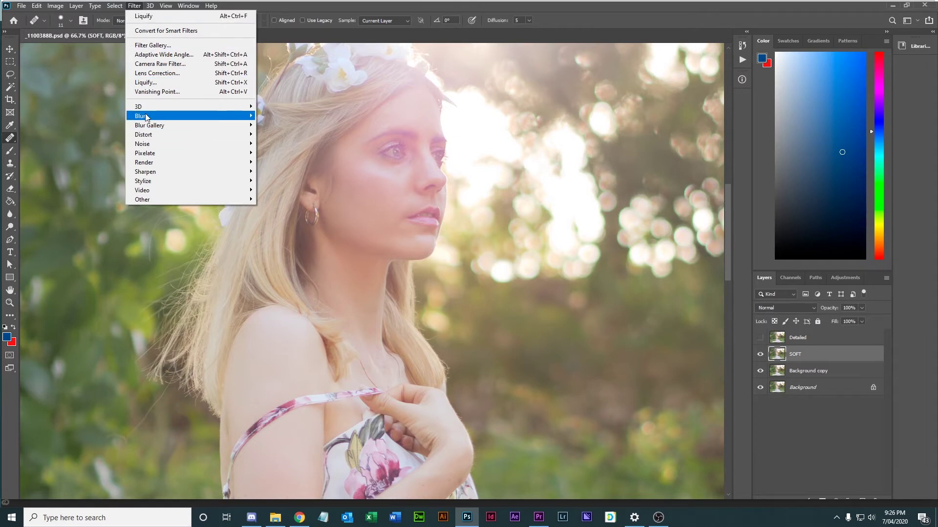
mouse_move(149, 116)
left_click(282, 153)
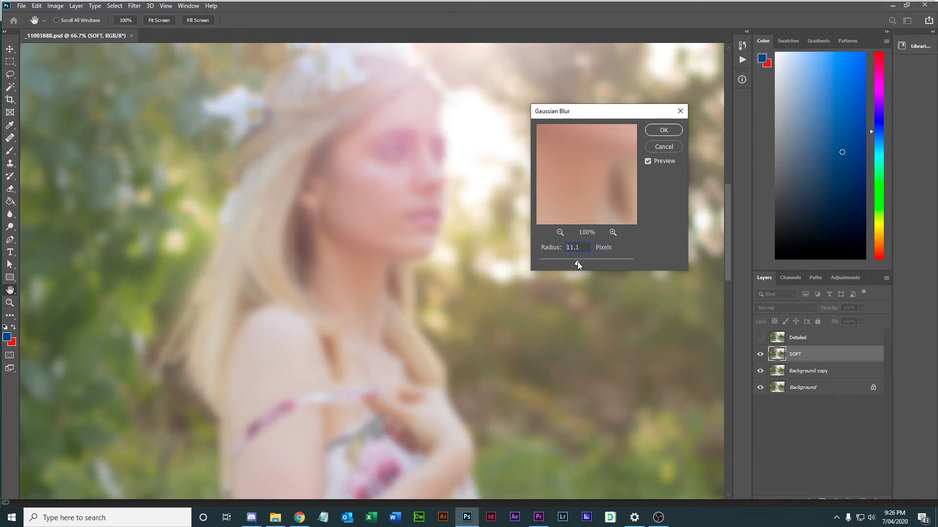
left_click(663, 130)
key("j")
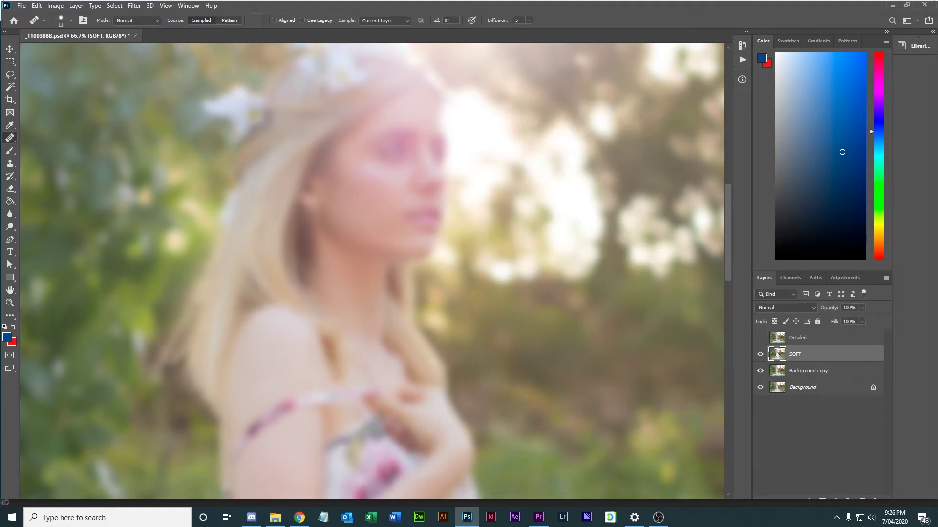
Show and select Detailed, then Apply Image subtracting SOFT at scale 2, offset 128.
left_click(759, 338)
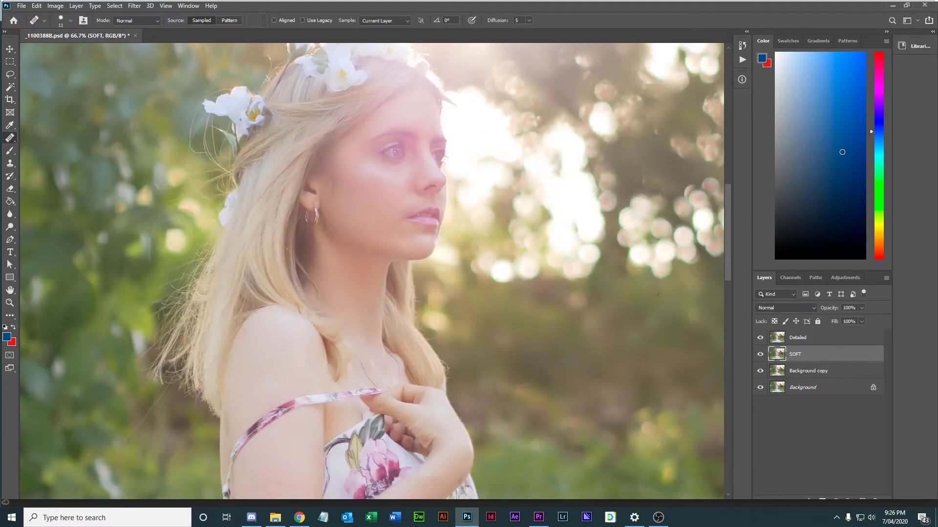
left_click(804, 338)
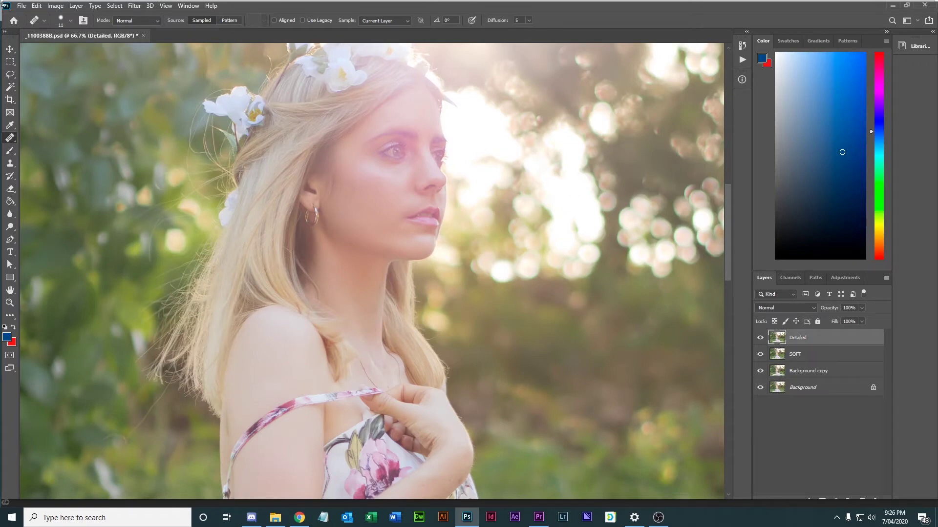
left_click(55, 6)
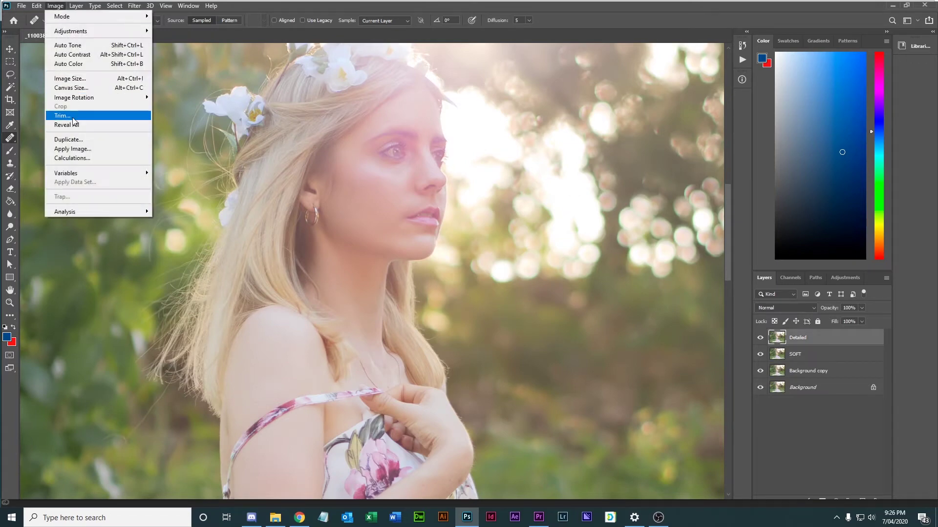
left_click(72, 149)
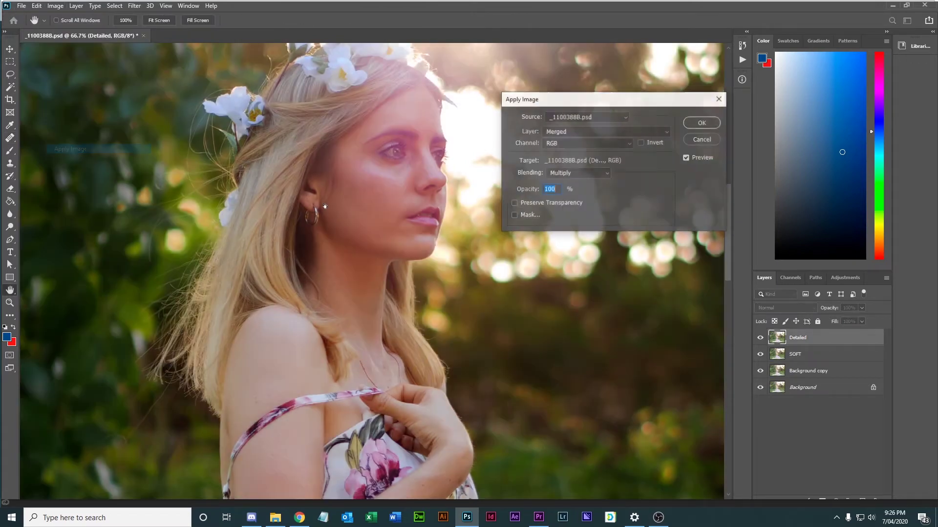
left_click(565, 137)
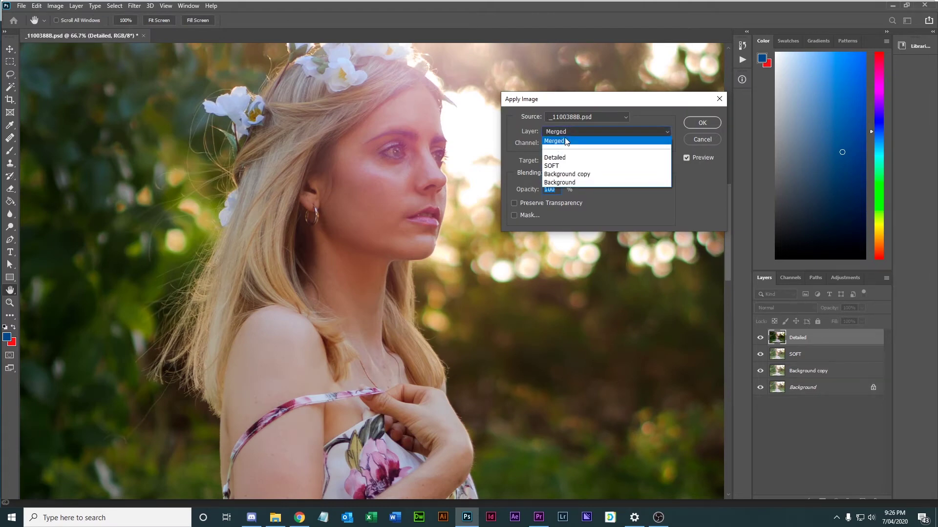
left_click(553, 155)
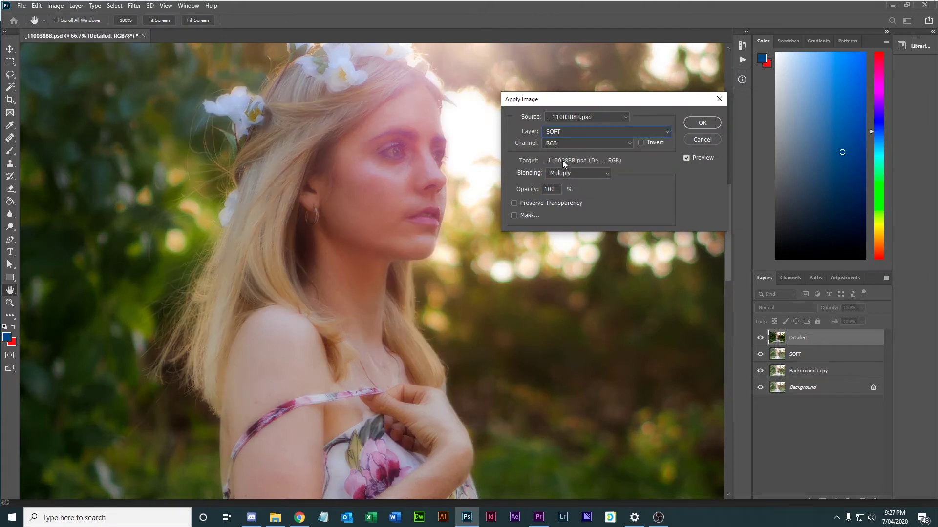
left_click(570, 174)
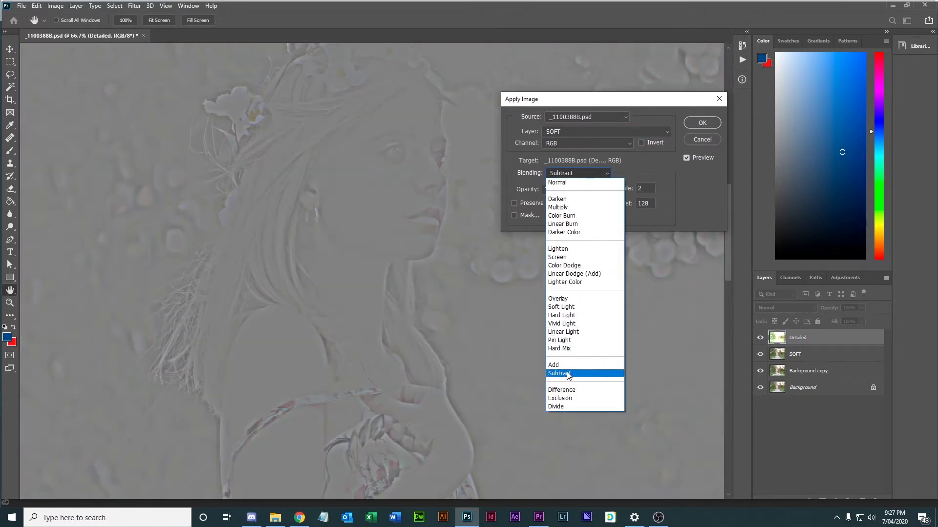
left_click(567, 374)
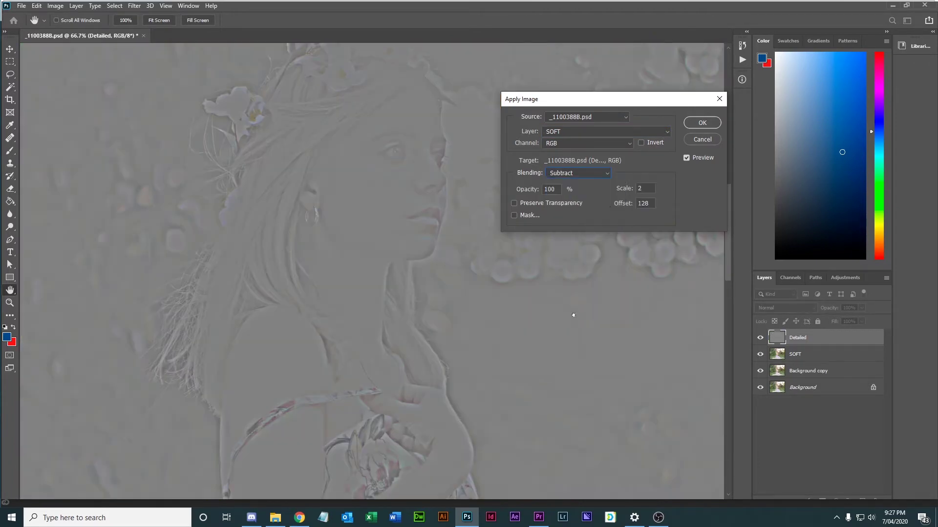
double_click(646, 188)
double_click(646, 204)
left_click(701, 123)
key("j")
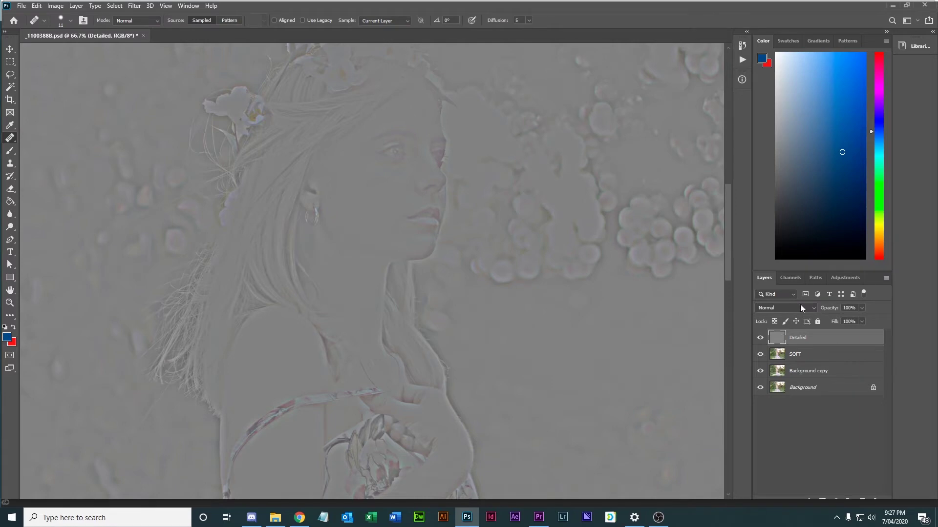
Blend Detailed as Linear Light, toggle layer visibility to compare, then reselect SOFT zoomed in.
left_click(789, 304)
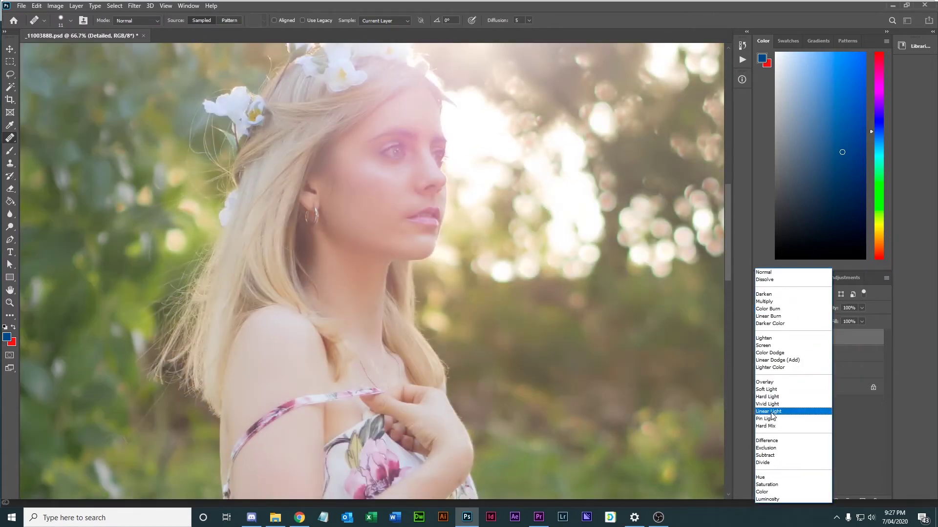
left_click(771, 413)
left_click(760, 337)
left_click(759, 337)
left_click(760, 338)
left_click(759, 354)
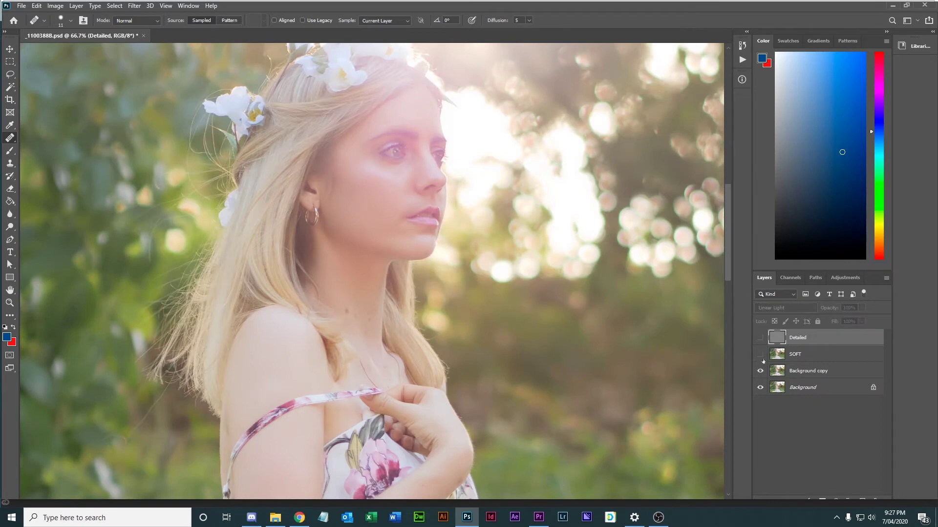
left_click_drag(759, 354, 761, 337)
left_click(795, 355)
left_click(797, 339)
left_click(801, 354)
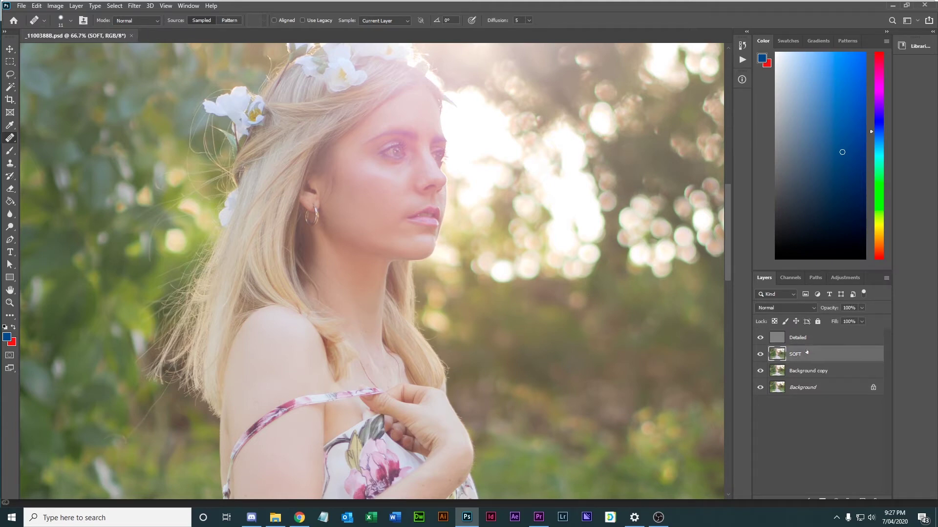
key("ctrl+plus")
scroll(497, 189, "up", 5)
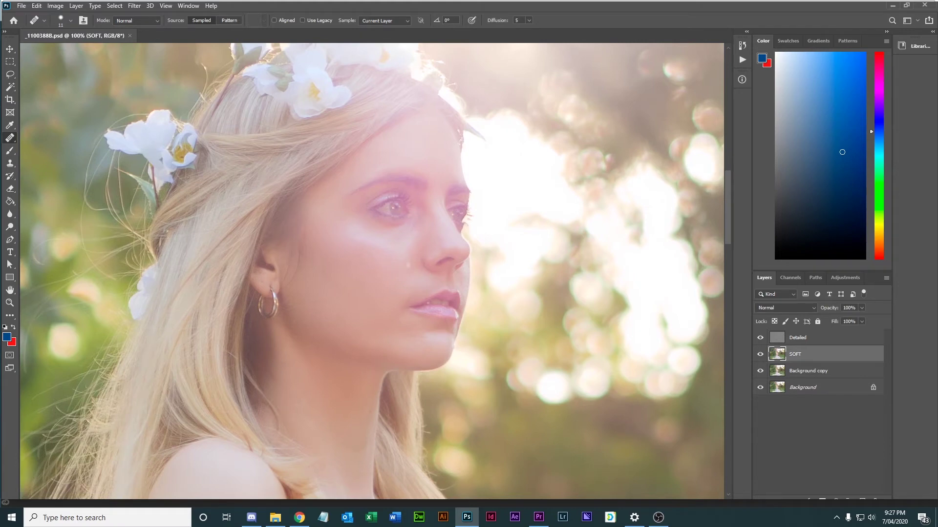
Lasso the cheek area under the left eye on the SOFT layer.
left_click(10, 74)
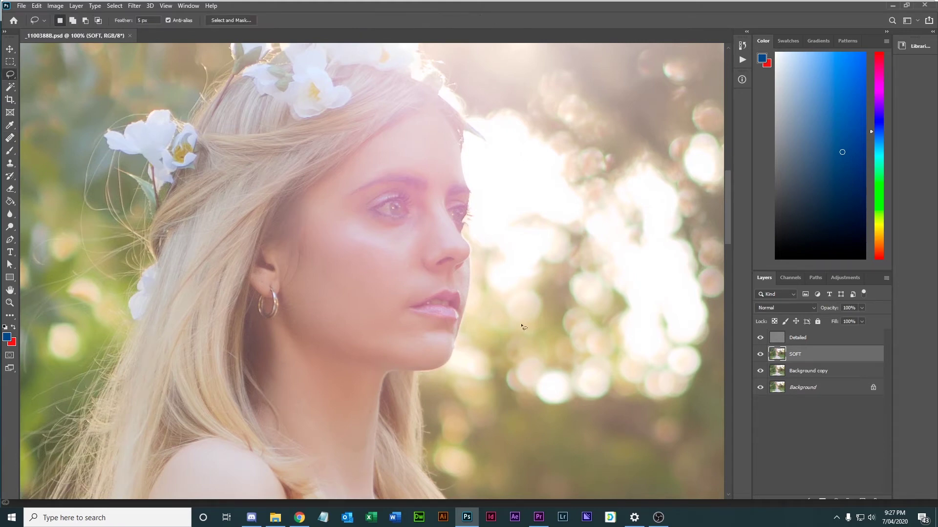
left_click_drag(333, 205, 408, 249)
key("ctrl+d")
type("10")
mouse_move(325, 200)
left_mouse_down()
mouse_move(401, 231)
mouse_move(424, 206)
mouse_move(440, 215)
mouse_move(440, 234)
mouse_move(380, 324)
mouse_move(348, 323)
mouse_move(319, 306)
mouse_move(307, 271)
mouse_move(316, 204)
left_mouse_up()
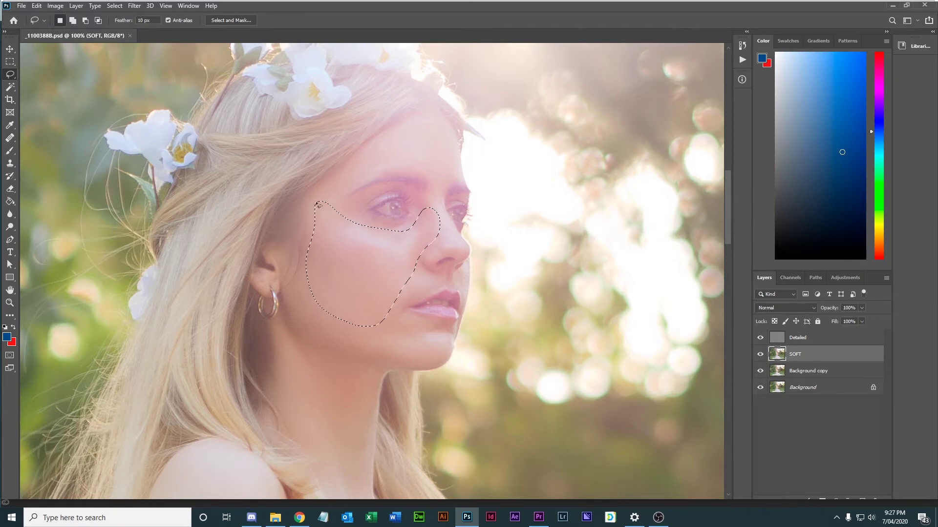
Apply a Motion Blur at angle 52 and distance 61 pixels to the cheek, then deselect.
left_click(134, 5)
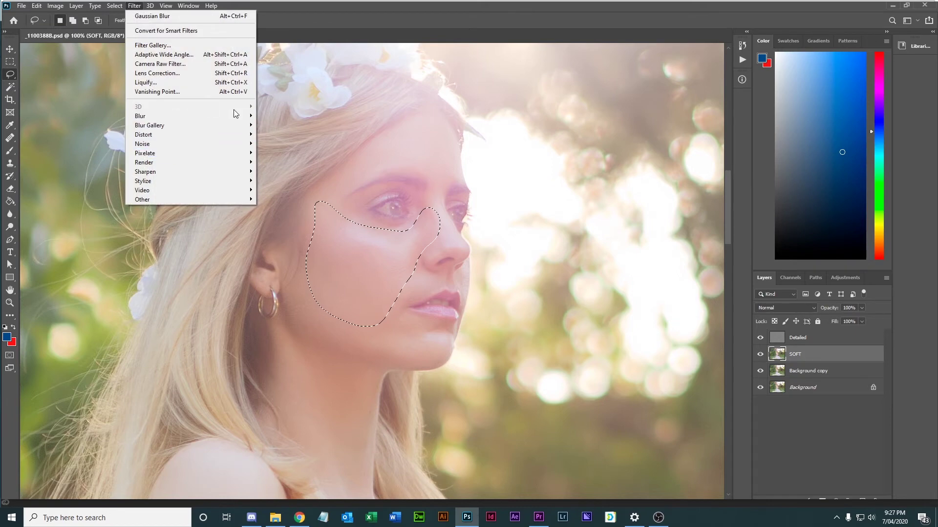
mouse_move(225, 116)
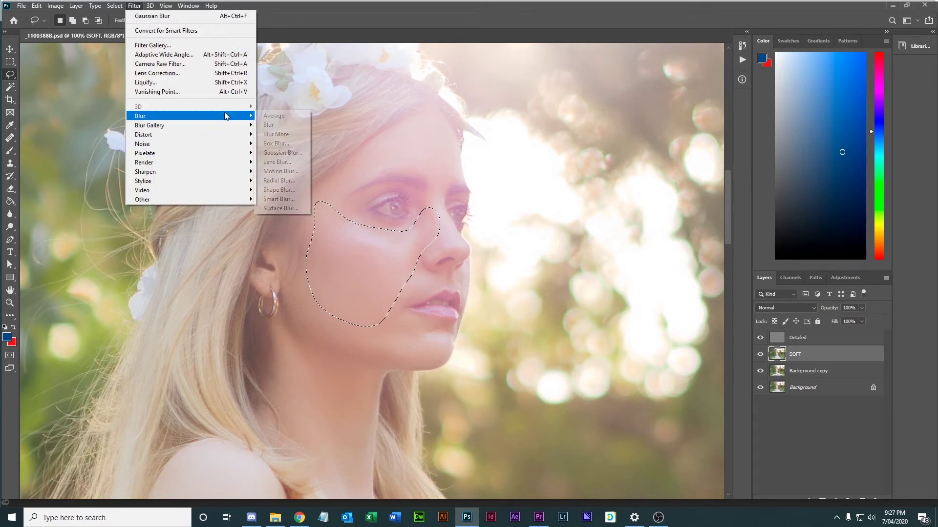
left_click(281, 171)
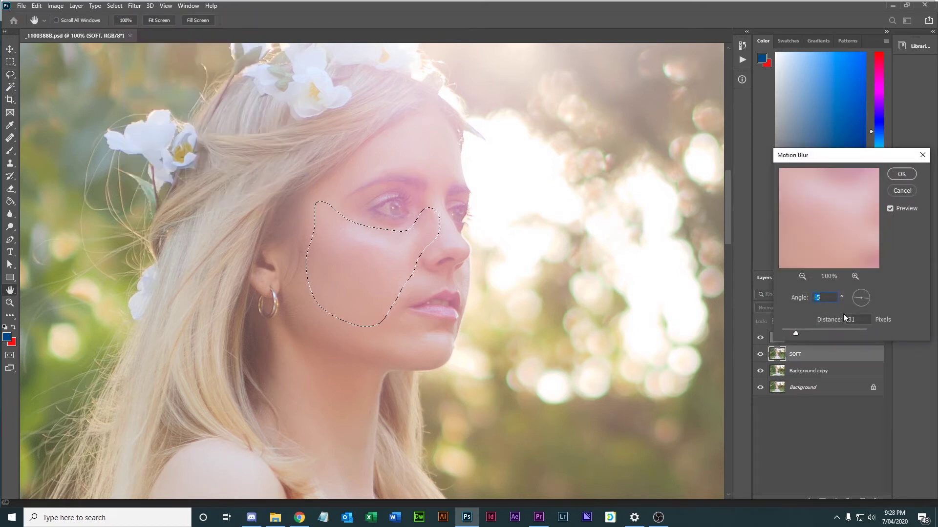
left_click_drag(860, 309, 853, 309)
left_click_drag(796, 334, 807, 334)
left_click(891, 209)
left_click_drag(808, 330, 808, 331)
left_click(805, 333)
left_click(904, 174)
key("ctrl+d")
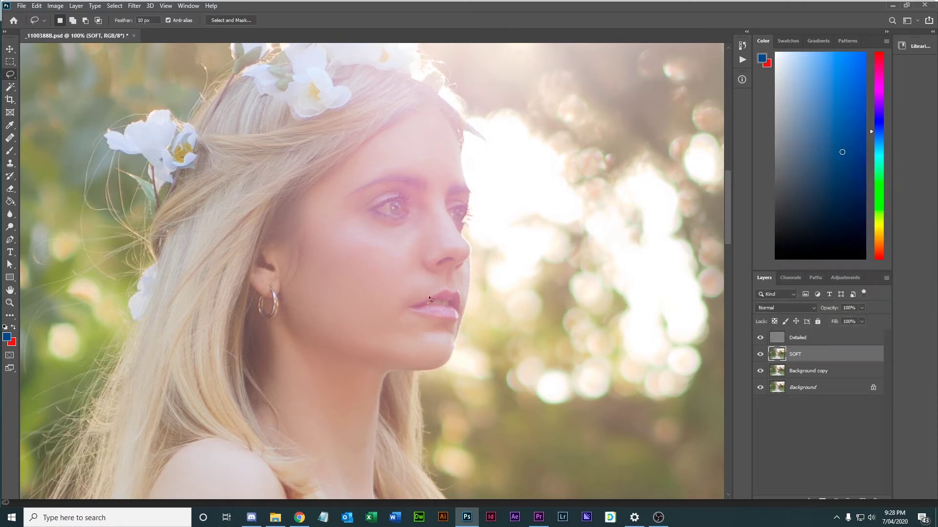
Select the skin along the side of the nose plus the chin area beside the lips.
left_click_drag(431, 273, 461, 192)
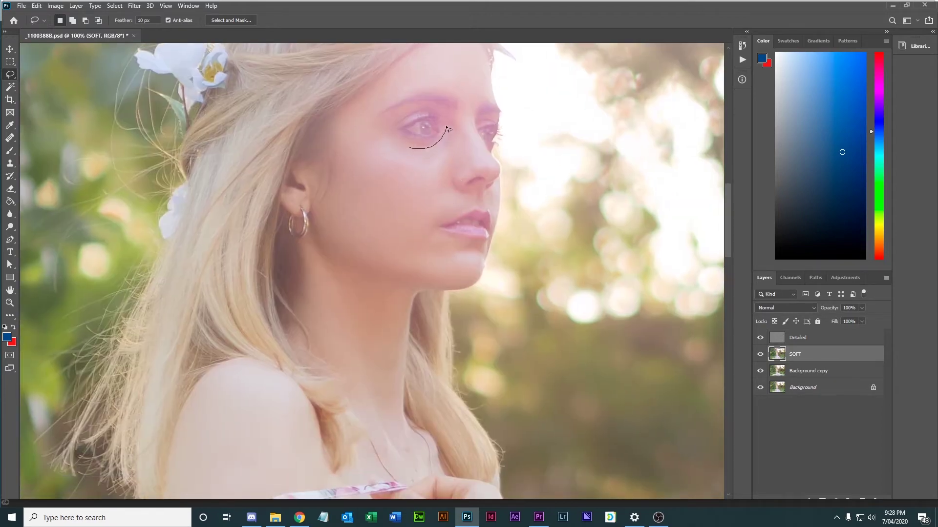
mouse_move(466, 122)
left_mouse_down()
mouse_move(473, 140)
mouse_move(442, 169)
left_mouse_up()
key("shift")
mouse_move(481, 267)
left_mouse_down()
mouse_move(458, 279)
mouse_move(362, 243)
mouse_move(398, 190)
mouse_move(462, 200)
mouse_move(440, 228)
mouse_move(420, 235)
mouse_move(395, 229)
left_mouse_up()
Apply the 52°, 61-pixel Motion Blur to the nose and chin selection, then deselect.
left_click(134, 5)
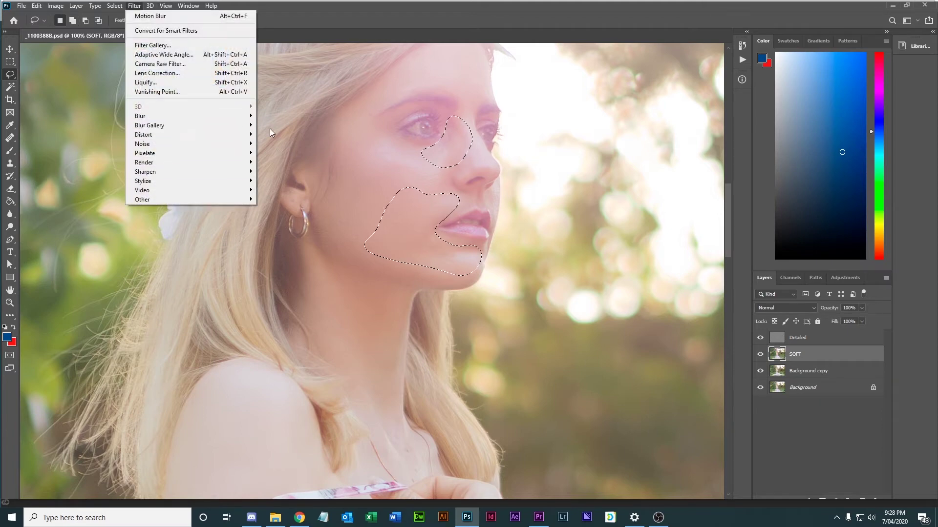
mouse_move(205, 115)
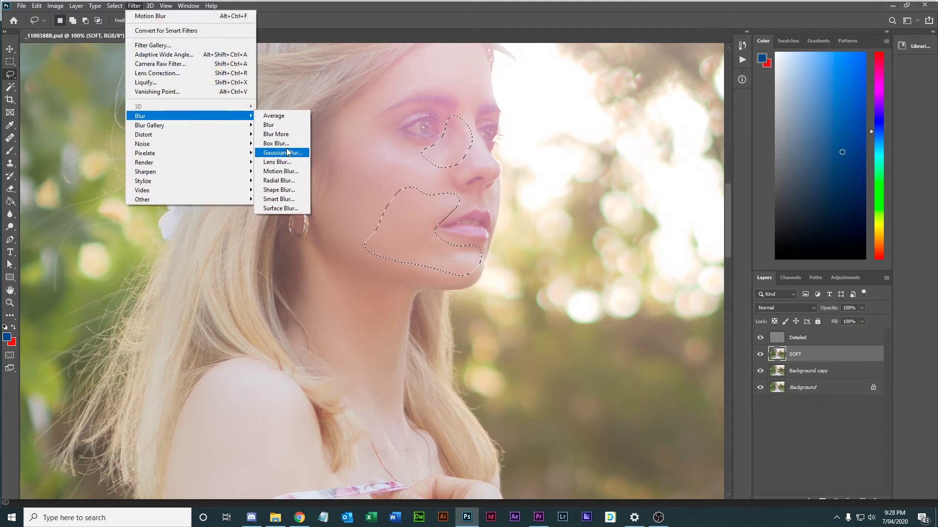
left_click(279, 171)
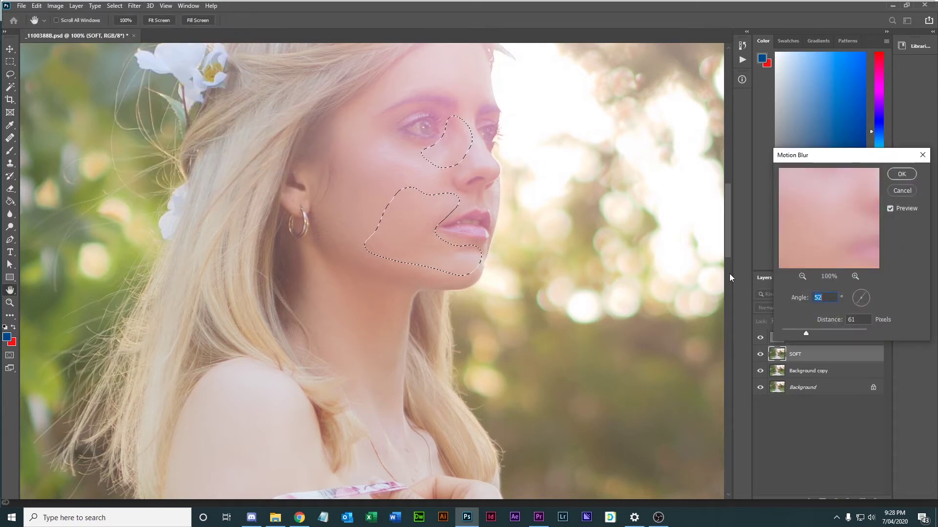
left_click(901, 174)
key("ctrl+d")
left_click_drag(429, 308, 434, 204)
Lasso the shoulder above the strap and the whole arm down to the hand.
scroll(434, 203, "down", 4)
scroll(346, 180, "down", 2)
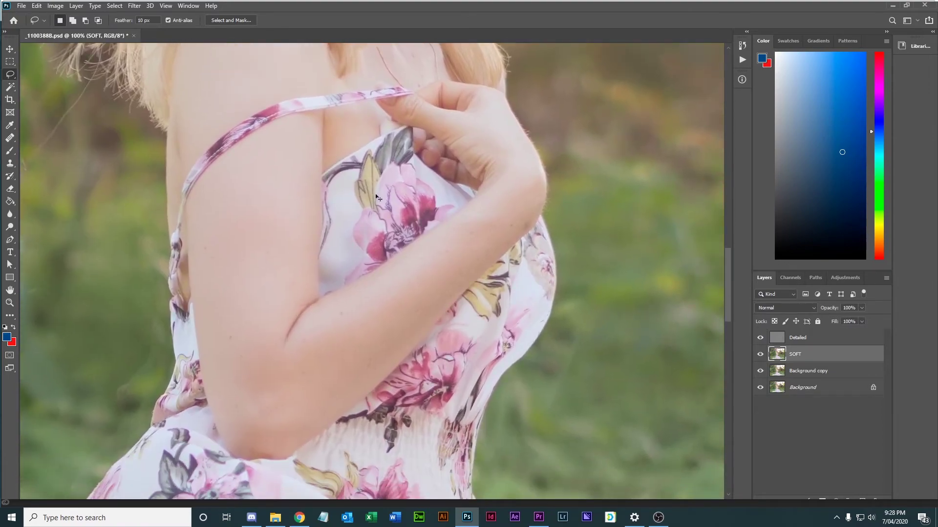
scroll(376, 197, "up", 2)
scroll(376, 197, "down", 3)
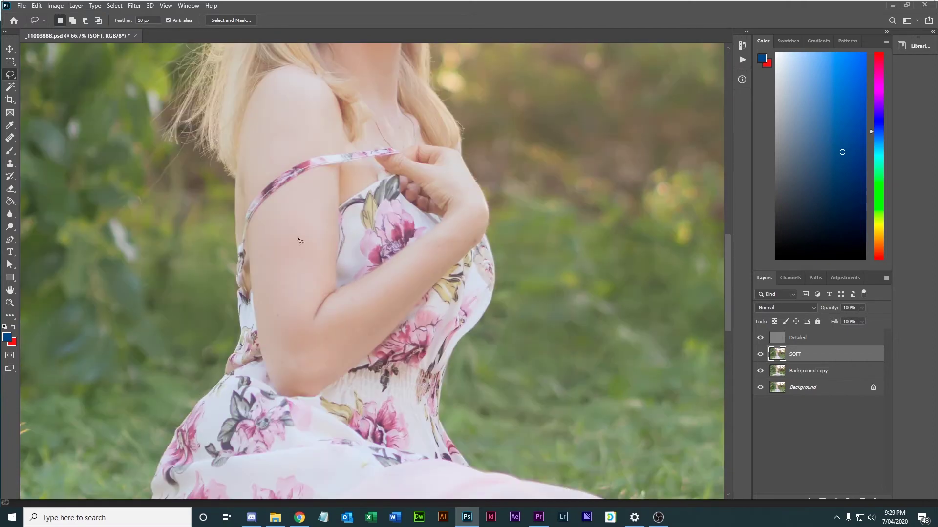
mouse_move(292, 80)
left_mouse_down()
mouse_move(249, 156)
mouse_move(266, 178)
mouse_move(327, 146)
mouse_move(299, 69)
left_mouse_up()
key("shift")
mouse_move(298, 188)
left_mouse_down()
mouse_move(255, 236)
mouse_move(256, 271)
mouse_move(276, 359)
mouse_move(290, 382)
mouse_move(309, 385)
mouse_move(345, 364)
mouse_move(478, 231)
mouse_move(481, 209)
mouse_move(461, 168)
mouse_move(451, 177)
mouse_move(451, 234)
mouse_move(339, 316)
mouse_move(324, 294)
mouse_move(312, 169)
left_mouse_up()
mouse_move(323, 305)
left_mouse_down()
mouse_move(334, 327)
mouse_move(410, 294)
mouse_move(464, 228)
mouse_move(326, 301)
left_mouse_up()
mouse_move(325, 372)
left_mouse_down()
mouse_move(413, 271)
mouse_move(474, 227)
mouse_move(484, 244)
left_mouse_up()
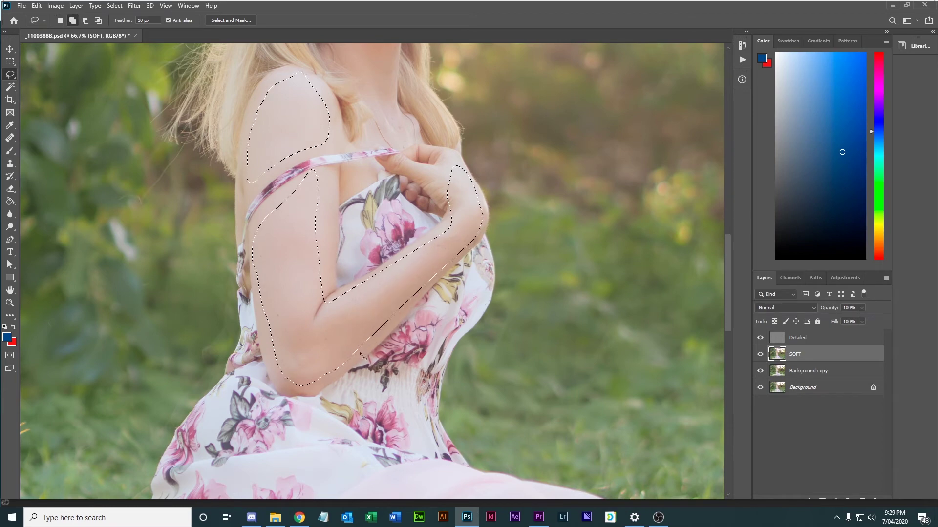
mouse_move(359, 352)
left_mouse_down()
mouse_move(404, 296)
mouse_move(417, 301)
left_mouse_up()
mouse_move(322, 174)
left_mouse_down()
mouse_move(291, 279)
mouse_move(305, 319)
mouse_move(327, 300)
left_mouse_up()
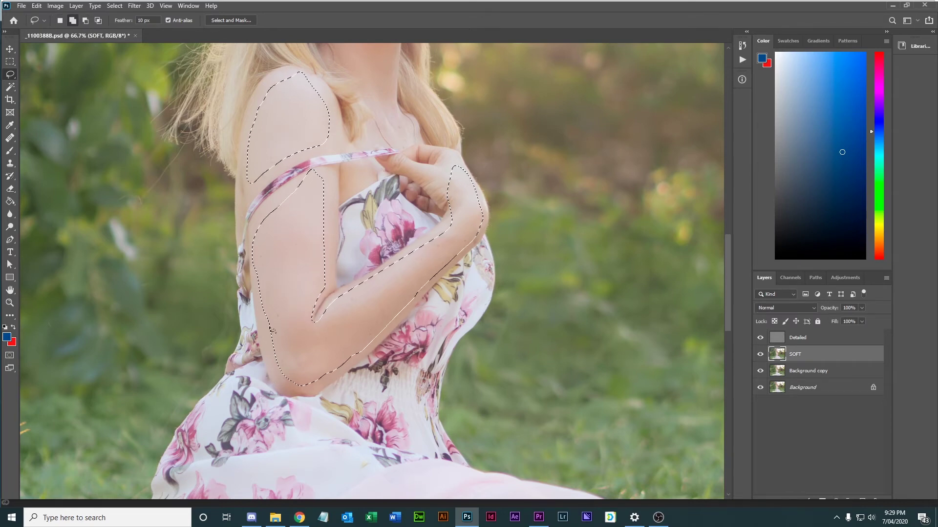
mouse_move(264, 309)
left_mouse_down()
mouse_move(277, 374)
mouse_move(319, 385)
left_mouse_up()
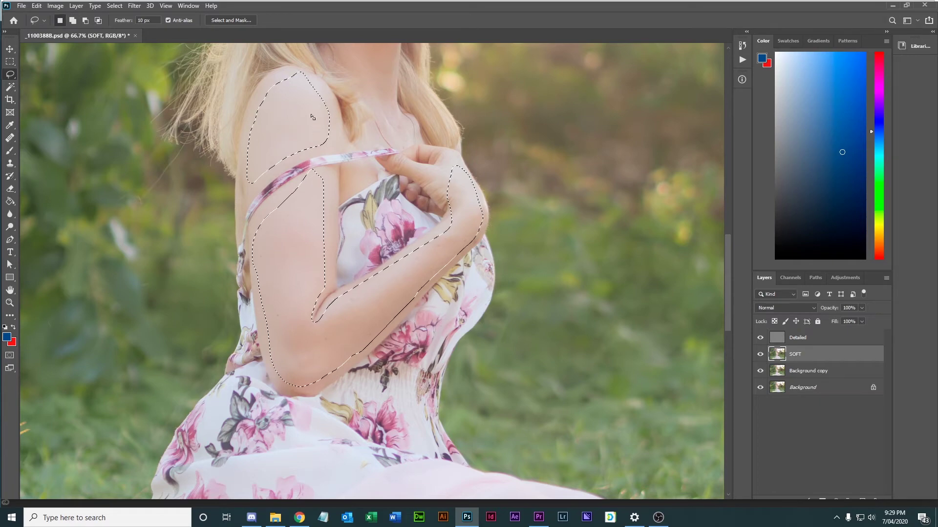
Reapply the motion blur to the arm, deselect, and toggle Detailed to compare.
left_click(118, 6)
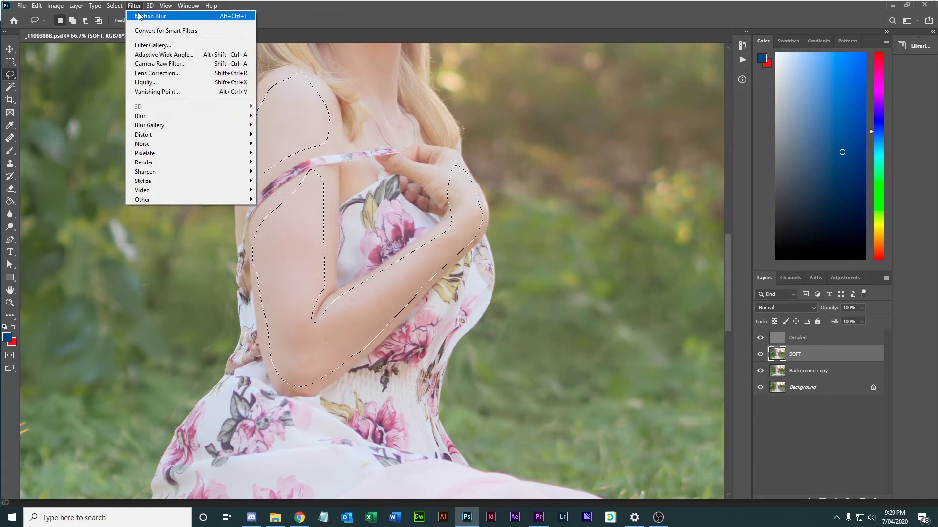
left_click(140, 16)
key("ctrl+d")
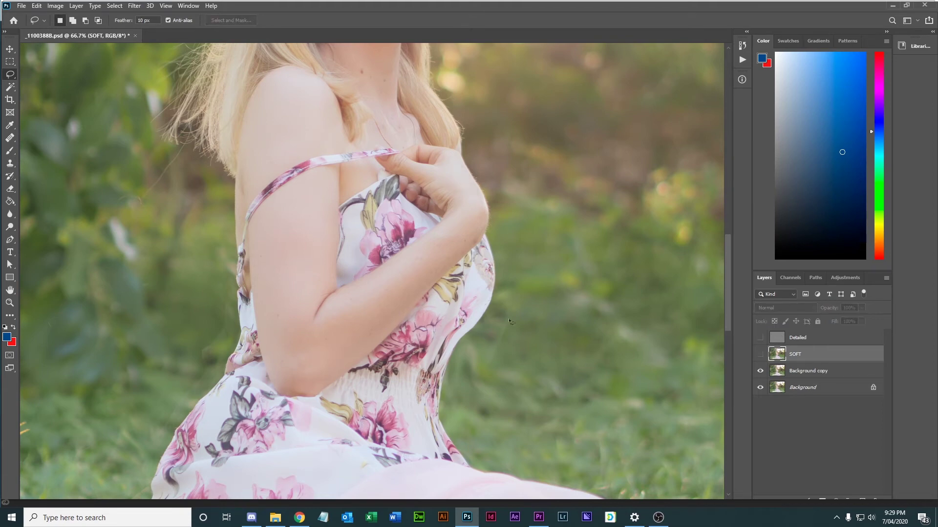
left_click_drag(760, 355, 759, 338)
scroll(452, 253, "up", 5)
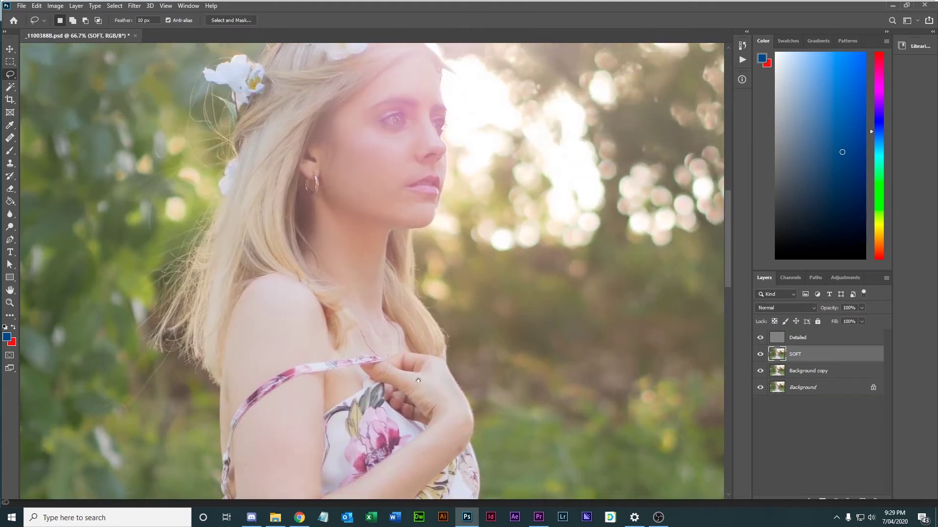
left_click_drag(760, 338, 763, 349)
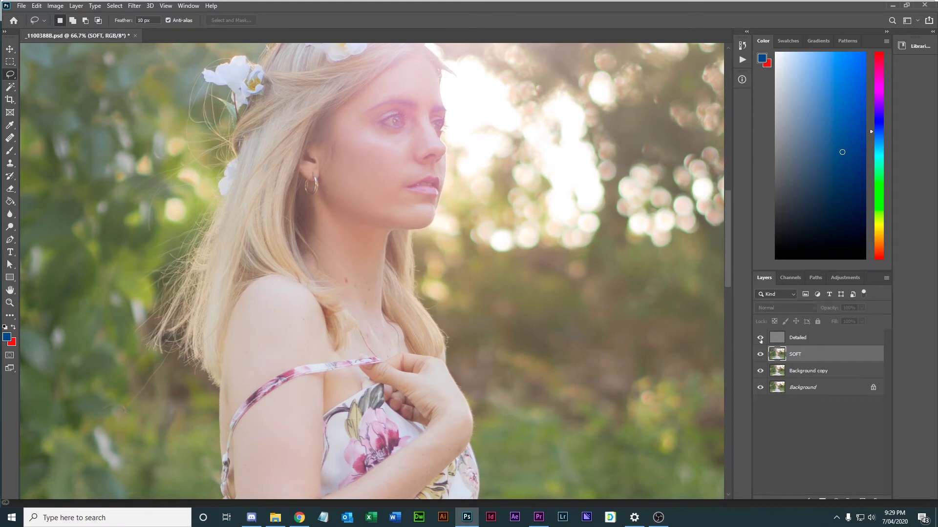
left_click_drag(760, 338, 760, 338)
left_click_drag(430, 142, 417, 205)
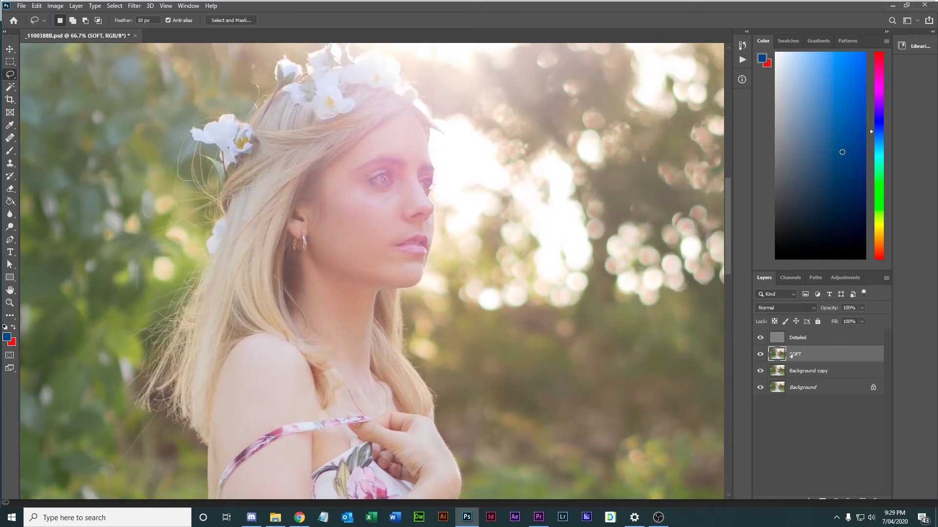
Lasso the skin beside the eye at 300% and lift its green curve slightly.
key("ctrl+plus")
key("ctrl+plus")
key("ctrl+plus")
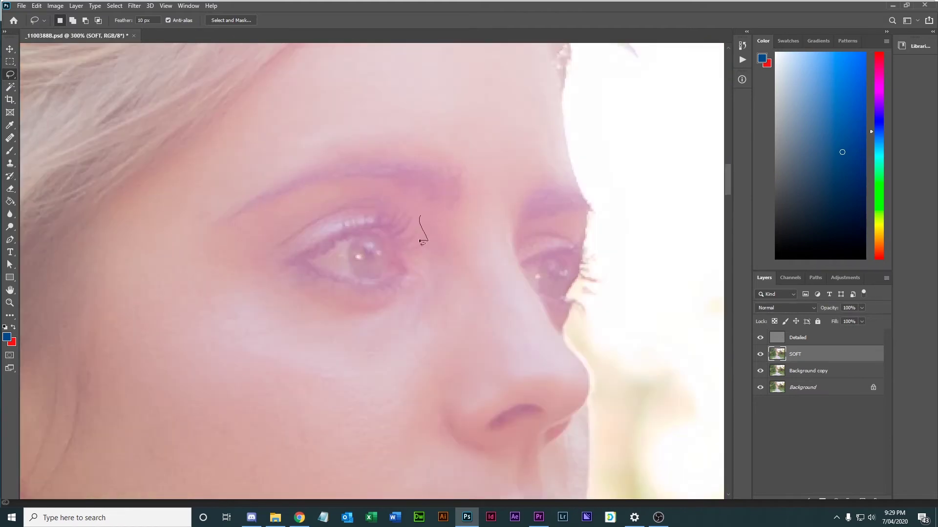
mouse_move(419, 227)
left_mouse_down()
mouse_move(428, 247)
mouse_move(420, 298)
mouse_move(399, 308)
mouse_move(417, 326)
mouse_move(454, 266)
left_mouse_up()
left_click_drag(420, 210, 420, 211)
key("ctrl+m")
left_click_drag(527, 207, 628, 189)
left_click(621, 225)
left_click(605, 251)
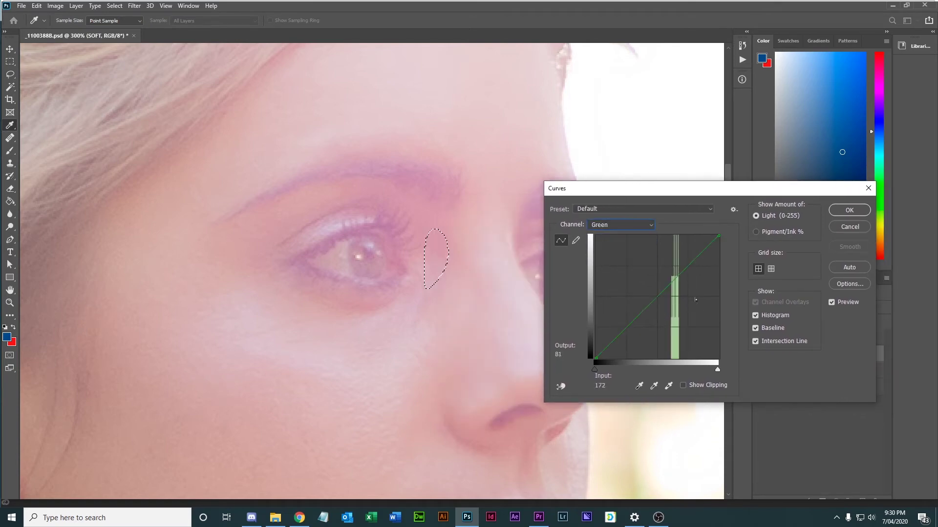
left_click_drag(661, 292, 655, 295)
key("Return")
key("l")
key("ctrl+d")
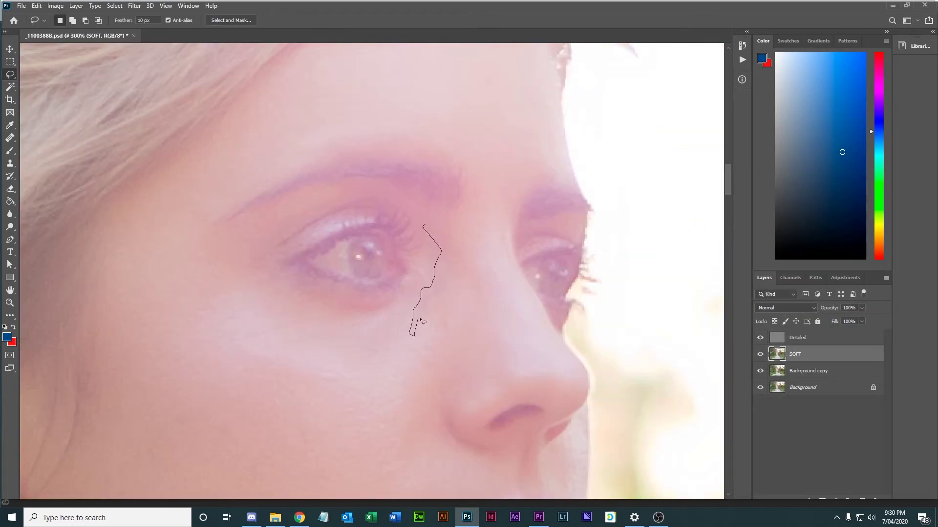
Select more skin beside the eye, lower its saturation, nudge the green curve up, and save.
mouse_move(427, 324)
left_mouse_down()
mouse_move(454, 233)
mouse_move(438, 301)
left_mouse_up()
key("ctrl+u")
left_click_drag(445, 102, 594, 102)
left_click_drag(595, 194, 590, 194)
key("Return")
key("ctrl+m")
left_click(605, 225)
left_click(605, 251)
left_click_drag(658, 293, 655, 296)
left_click(611, 225)
left_click(610, 251)
key("Return")
key("ctrl+s")
On the Detailed layer, lift the green curve slightly and lower saturation to -6.
left_click(814, 340)
key("ctrl+l")
key("Escape")
key("ctrl+m")
left_click(612, 225)
left_click(606, 251)
left_click_drag(657, 297, 656, 295)
left_click(613, 225)
left_click(606, 234)
key("Return")
key("ctrl+u")
left_click_drag(595, 194, 593, 195)
key("Return")
key("l")
key("ctrl+minus")
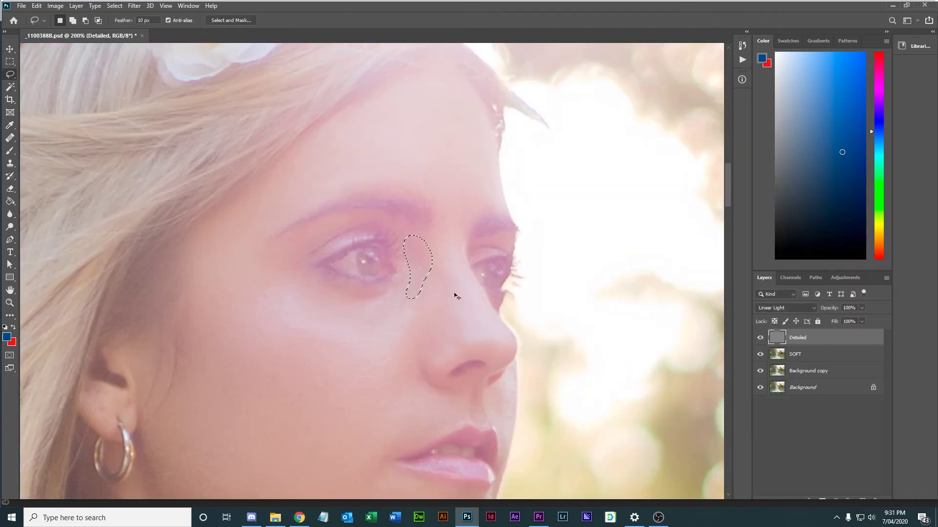
Nudge the SOFT layer's midtones slightly with Levels.
left_click(791, 351)
key("ctrl+l")
left_click_drag(566, 205, 568, 206)
key("Return")
key("ctrl+l")
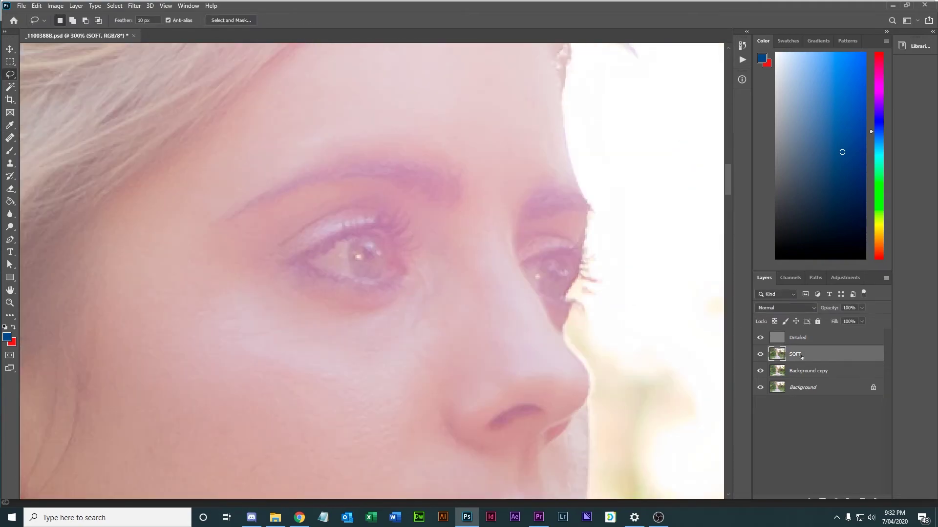
Save the portrait document.
key("ctrl+minus")
key("ctrl+minus")
key("ctrl+minus")
key("ctrl+minus")
key("ctrl+s")
mouse_move(382, 337)
left_mouse_down()
mouse_move(380, 289)
mouse_move(380, 334)
mouse_move(392, 275)
left_mouse_up()
key("ctrl+plus")
key("ctrl+plus")
key("ctrl+plus")
key("ctrl+plus")
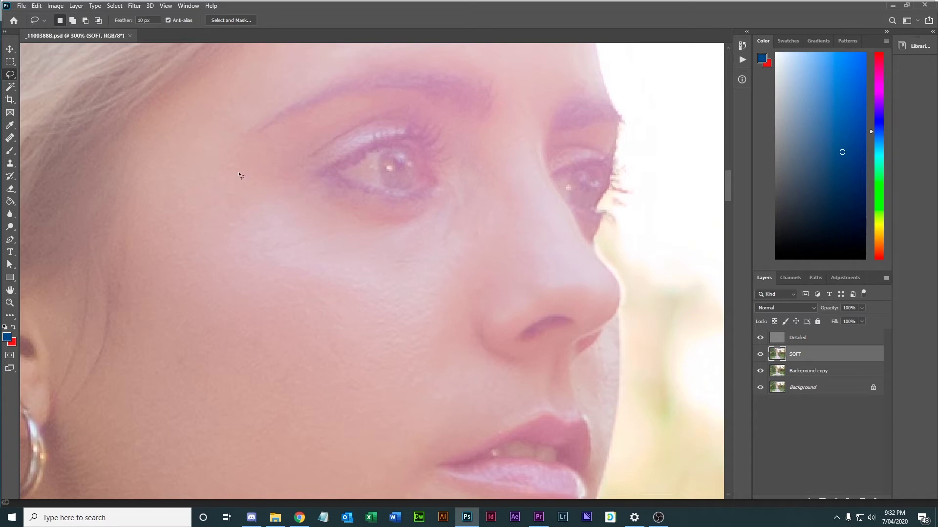
Lasso the shadow under the eye and lift its Levels midtones to 1.20.
mouse_move(234, 168)
left_mouse_down()
mouse_move(228, 199)
mouse_move(245, 214)
mouse_move(317, 214)
mouse_move(311, 241)
mouse_move(324, 253)
mouse_move(365, 246)
mouse_move(359, 269)
mouse_move(386, 274)
mouse_move(472, 234)
mouse_move(486, 215)
mouse_move(490, 175)
mouse_move(499, 176)
mouse_move(491, 142)
mouse_move(460, 144)
mouse_move(461, 171)
mouse_move(452, 167)
mouse_move(433, 207)
left_mouse_up()
left_click_drag(398, 216, 380, 215)
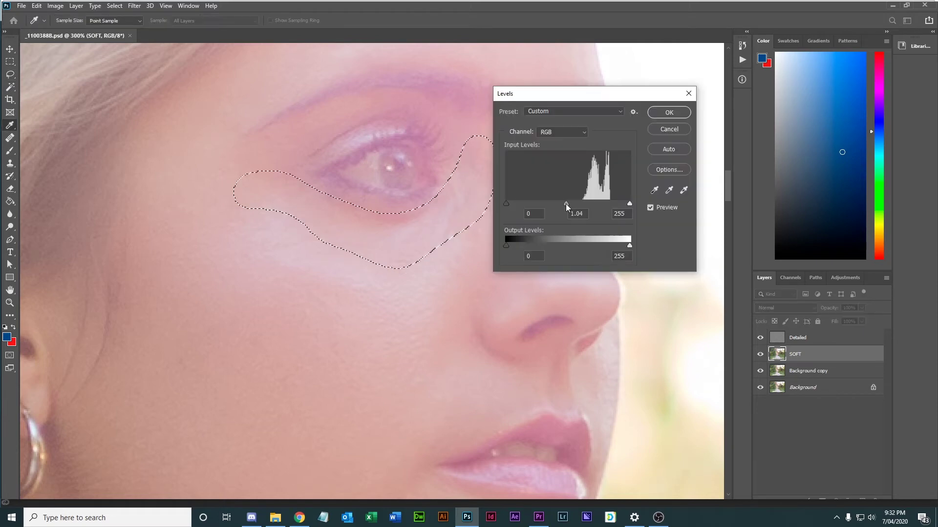
left_click_drag(566, 204, 560, 204)
left_click(651, 207)
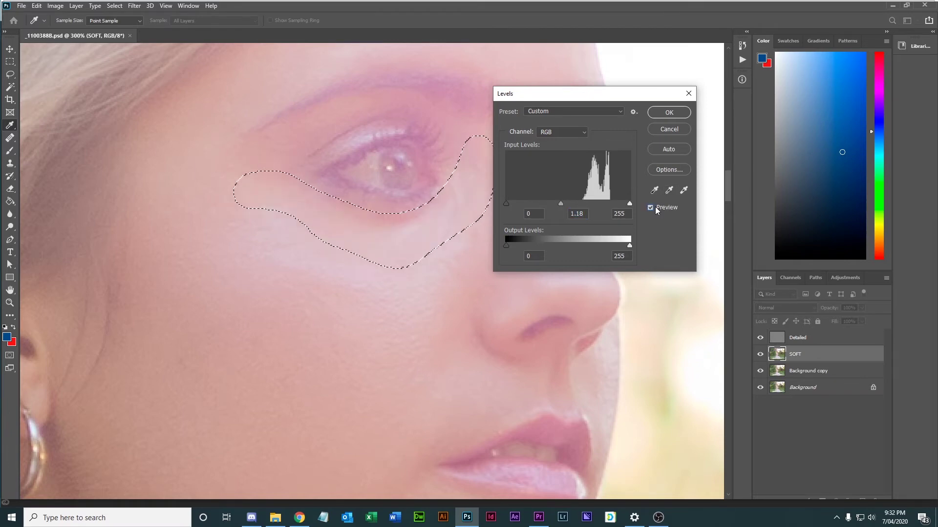
left_click(651, 207)
left_click_drag(560, 204, 560, 204)
key("Return")
key("ctrl+d")
key("ctrl+minus")
key("ctrl+minus")
key("ctrl+minus")
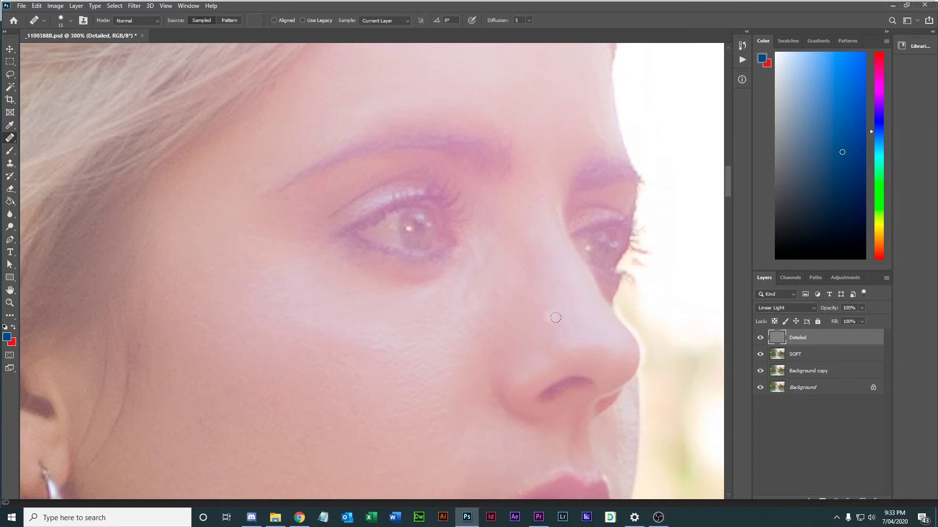
Sample clean skin and heal small spots near the eye, along the nose and under the eye.
left_click(475, 255)
left_click(500, 245)
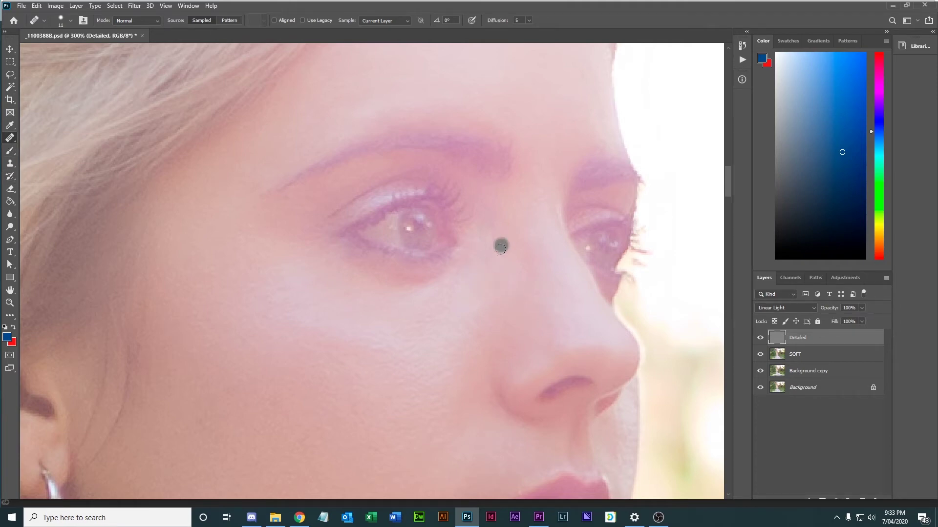
left_click(540, 323)
left_click(529, 292)
left_click(513, 250)
left_click(492, 270)
left_click(471, 276)
left_click(452, 297)
Heal the small spots beside the nose and across the cheek.
left_click(513, 278)
left_click(454, 312)
left_click(466, 289)
left_click(420, 294)
left_click(504, 275)
left_click(447, 299)
left_click(423, 296)
left_click(429, 310)
Draw a freehand selection around the skin under the eye at 200% zoom.
key("ctrl+minus")
key("ctrl+minus")
key("ctrl+minus")
key("ctrl+plus")
key("ctrl+plus")
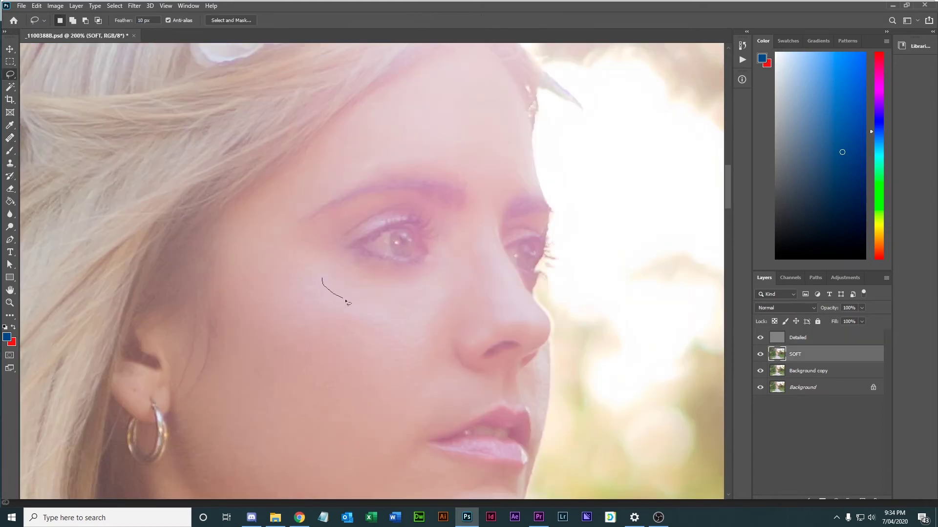
left_click_drag(346, 299, 393, 311)
Lighten the selected cheek shadow with a Levels midtone of 1.04, then deselect.
key("ctrl+l")
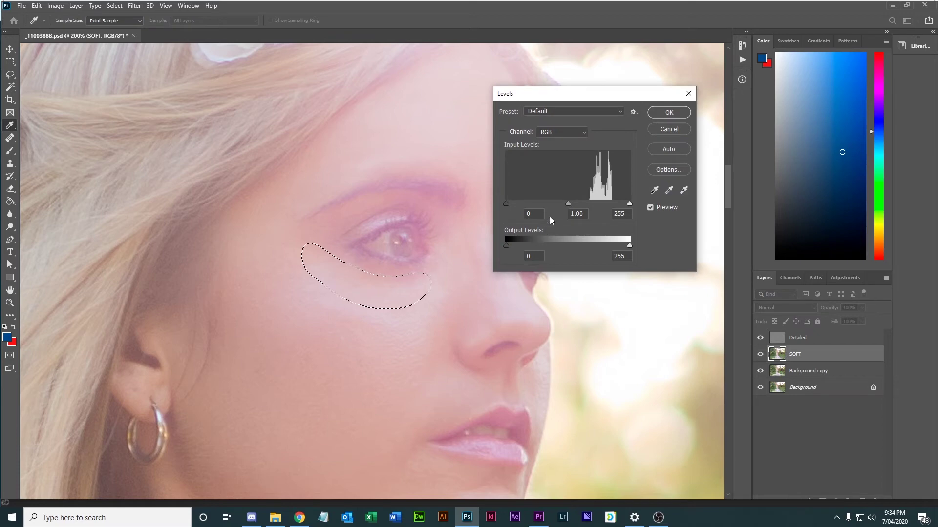
mouse_move(568, 204)
left_mouse_down()
mouse_move(557, 205)
mouse_move(567, 207)
left_mouse_up()
left_click(662, 115)
left_click(664, 116)
key("ctrl+d")
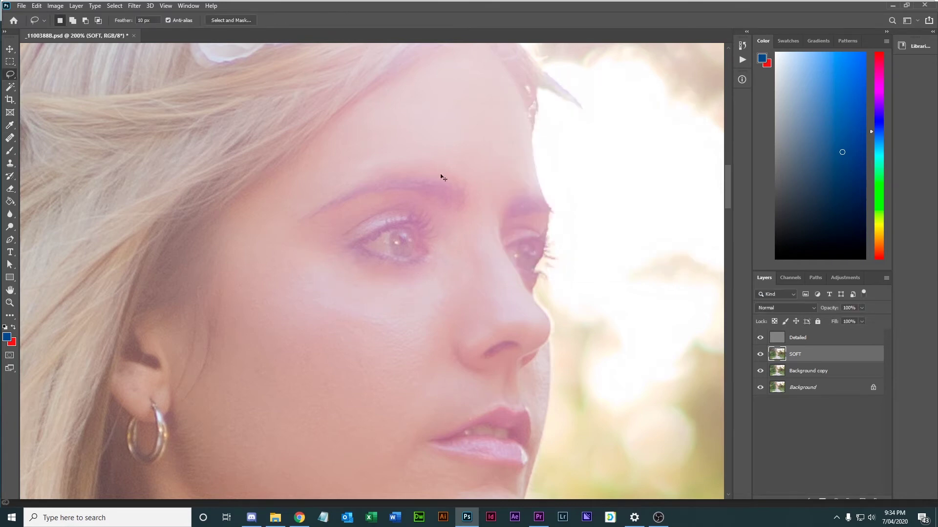
key("ctrl+minus")
key("ctrl+minus")
key("ctrl+plus")
key("ctrl+plus")
Lasso another shadowed cheek patch and try Levels on it, then cancel the change.
mouse_move(347, 293)
left_mouse_down()
mouse_move(405, 322)
mouse_move(420, 309)
mouse_move(373, 291)
left_mouse_up()
key("ctrl+l")
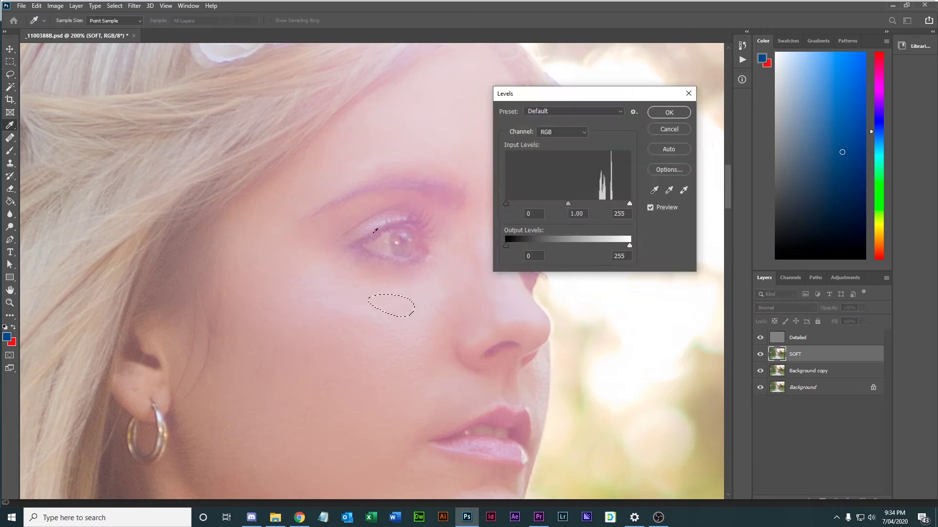
left_click_drag(568, 203, 560, 206)
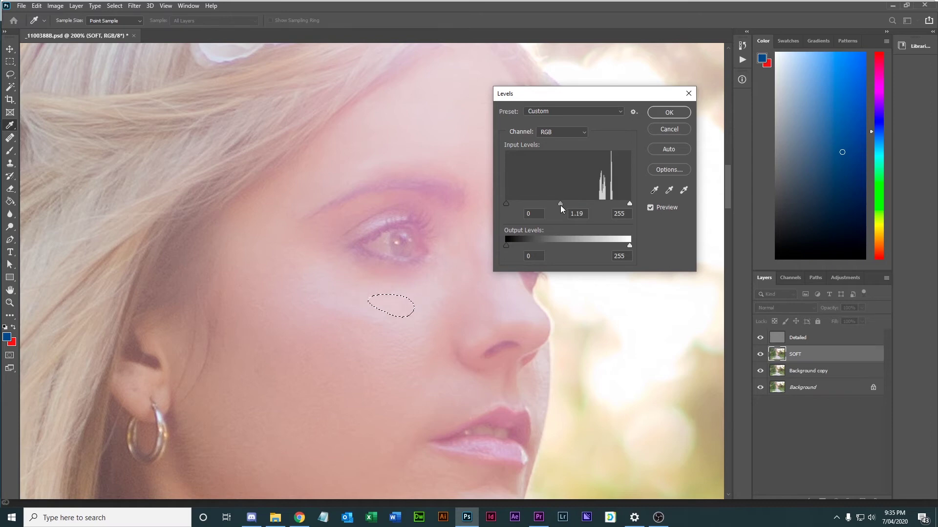
left_click(676, 130)
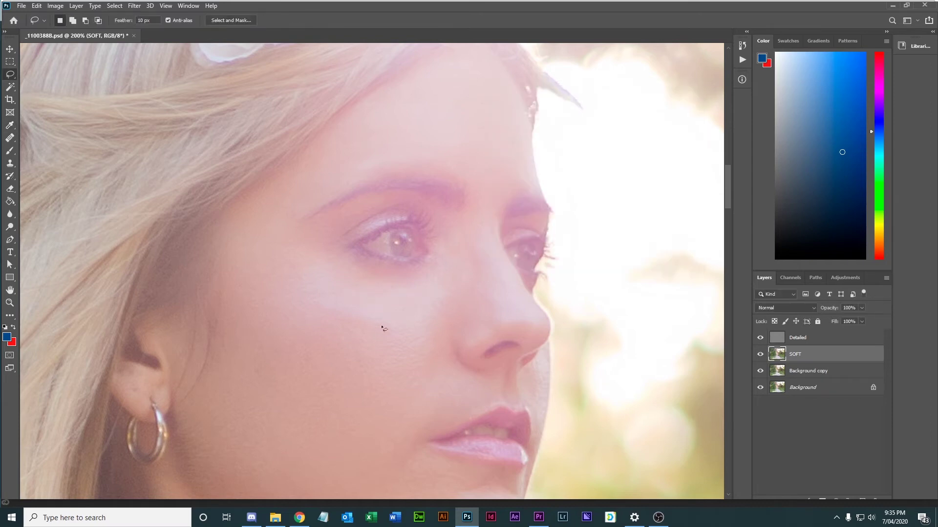
key("ctrl+minus")
key("ctrl+minus")
key("ctrl+plus")
key("ctrl+plus")
Heal the blemish across the cheek using clean cheek skin as the source.
mouse_move(322, 321)
left_mouse_down()
mouse_move(397, 381)
mouse_move(342, 317)
left_mouse_up()
key("ctrl+d")
scroll(391, 376, "down", 3)
scroll(391, 376, "down", 1)
scroll(392, 376, "up", 2)
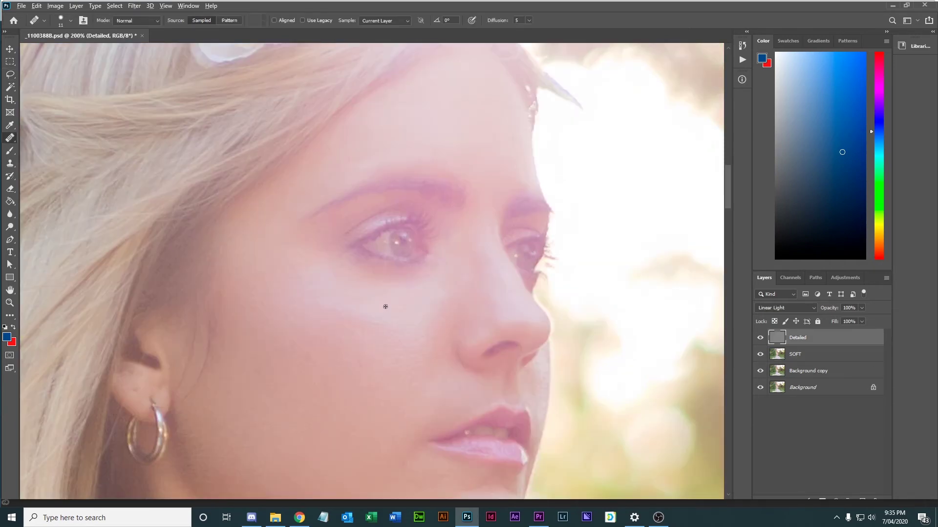
left_click(385, 306, "alt")
left_click_drag(382, 320, 345, 317)
key("ctrl+minus")
key("ctrl+minus")
key("ctrl+plus")
key("ctrl+plus")
key("ctrl+minus")
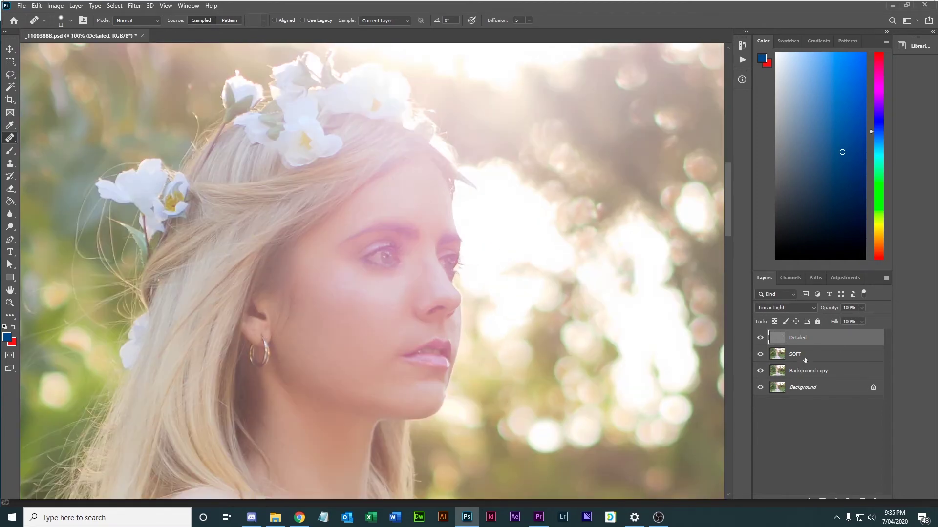
Return to the Detailed layer, save the file, and zoom in close on her eye.
left_click(777, 361)
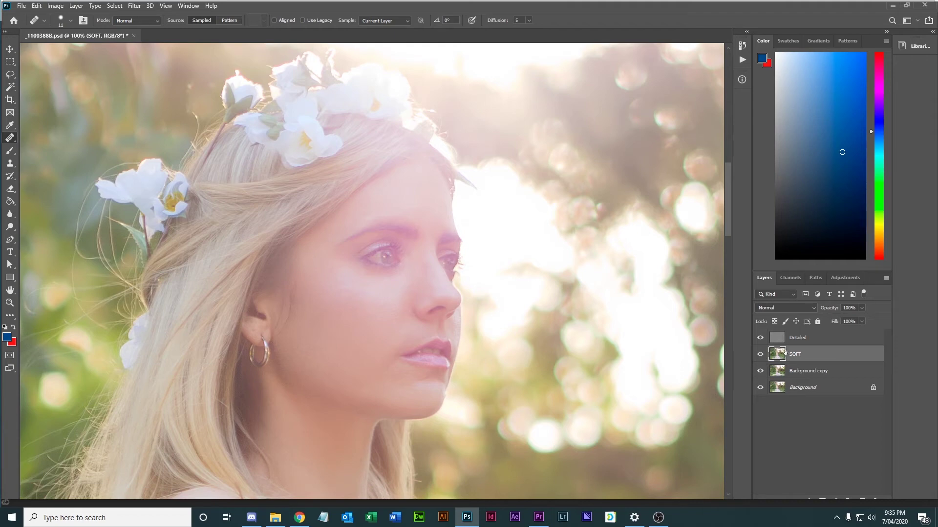
left_click(794, 341)
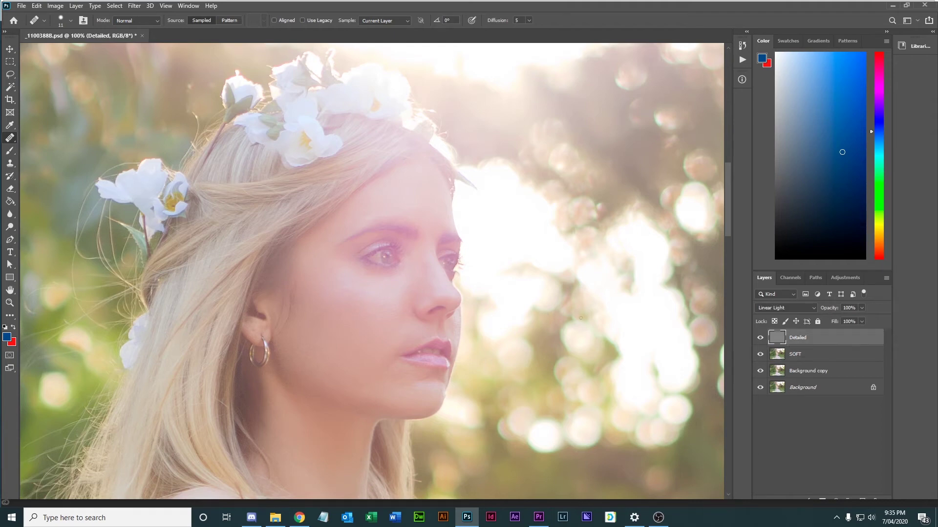
key("ctrl+0")
key("ctrl+s")
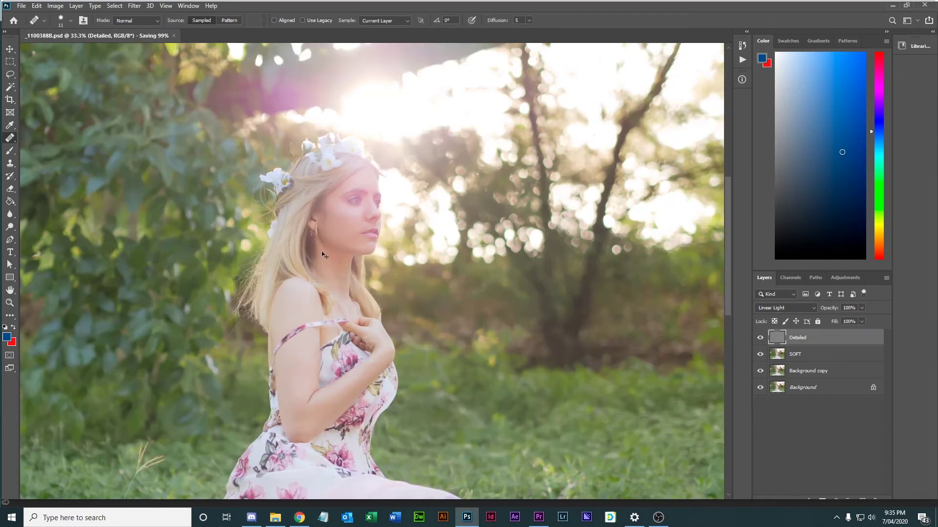
key("ctrl+plus")
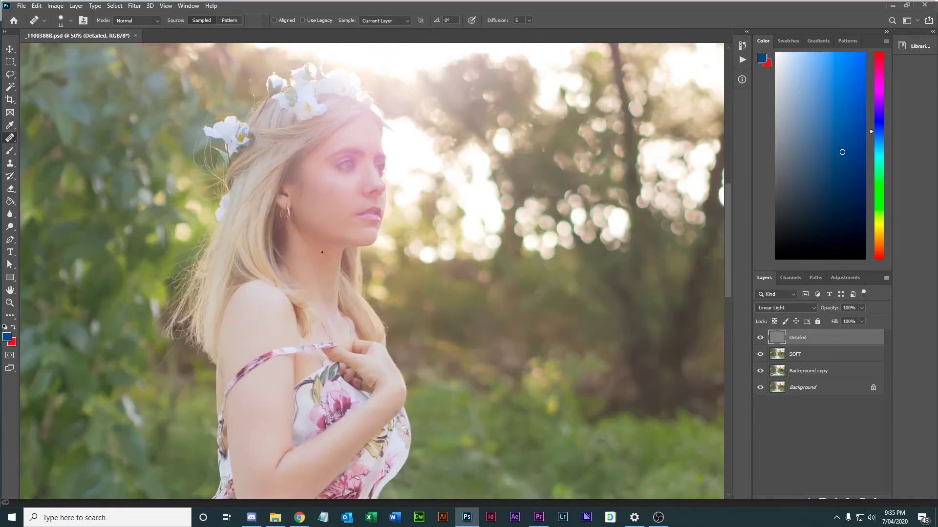
key("ctrl+plus")
scroll(296, 246, "up", 4)
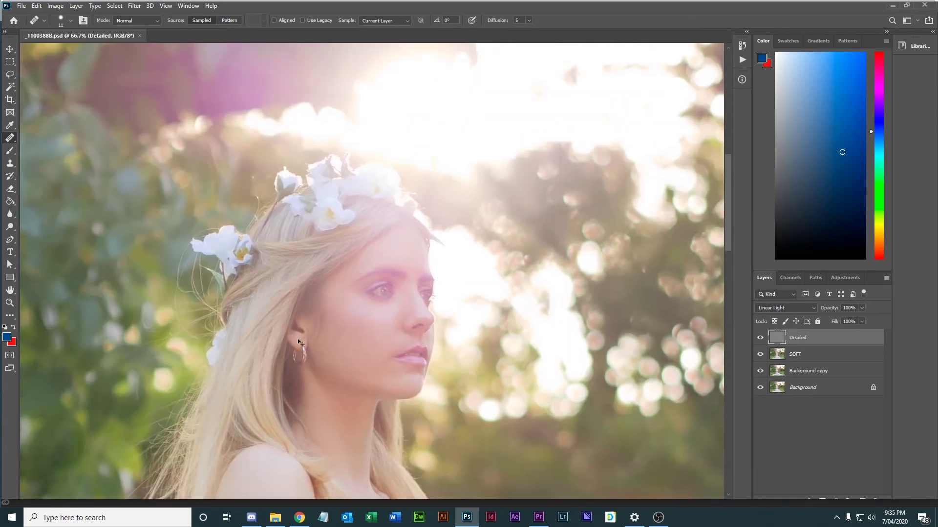
key("ctrl+plus")
key("ctrl+plus")
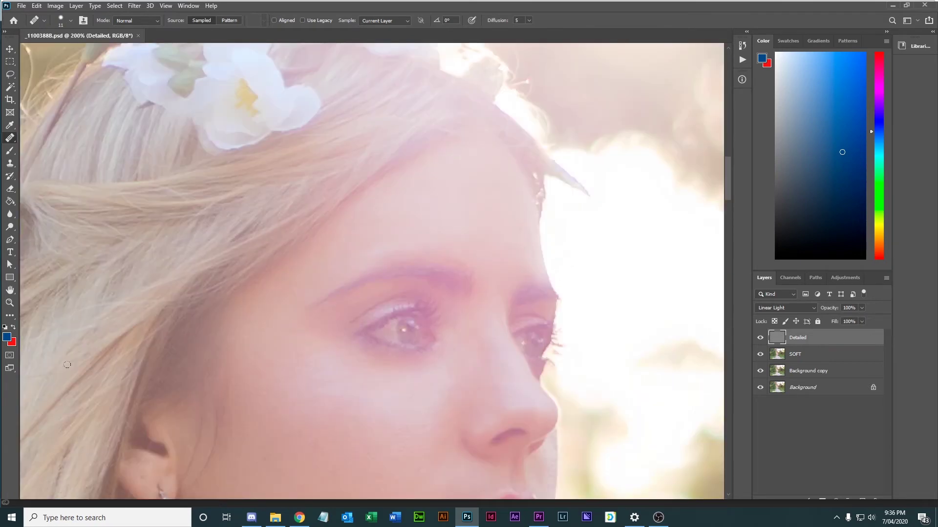
Stamp all visible layers into a new Layer 1 with Ctrl+Alt+Shift+E and save.
mouse_move(171, 236)
left_mouse_down()
mouse_move(450, 282)
mouse_move(362, 377)
left_mouse_up()
left_click(10, 74)
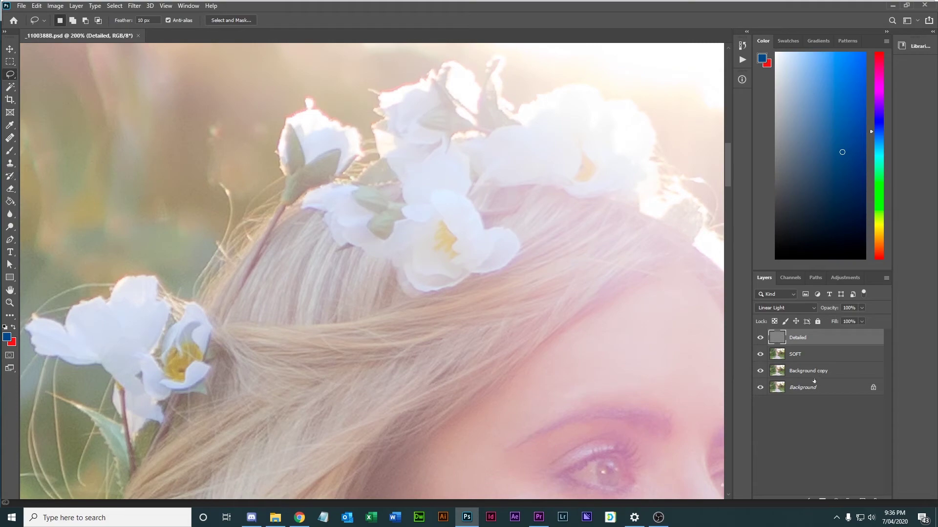
key("ctrl+minus")
key("ctrl+minus")
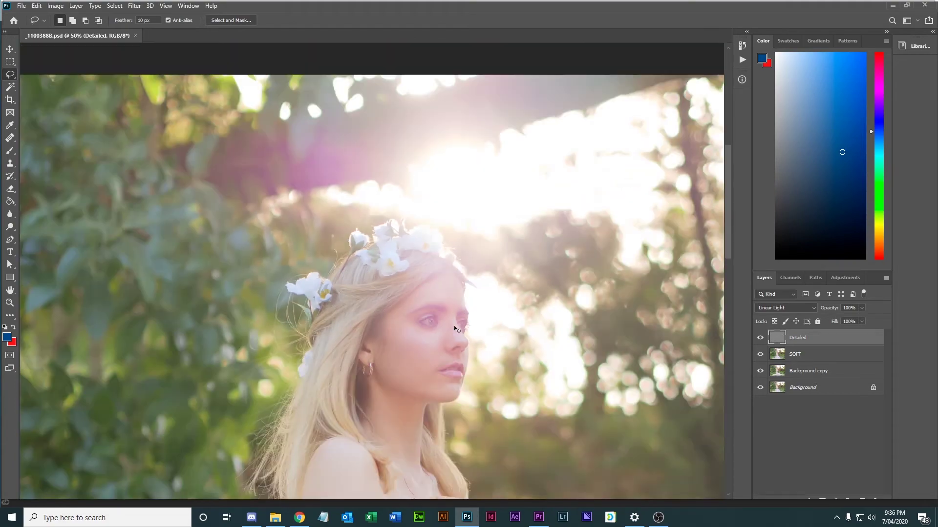
key("ctrl+minus")
mouse_move(454, 329)
left_mouse_down()
mouse_move(395, 138)
mouse_move(398, 95)
mouse_move(402, 249)
left_mouse_up()
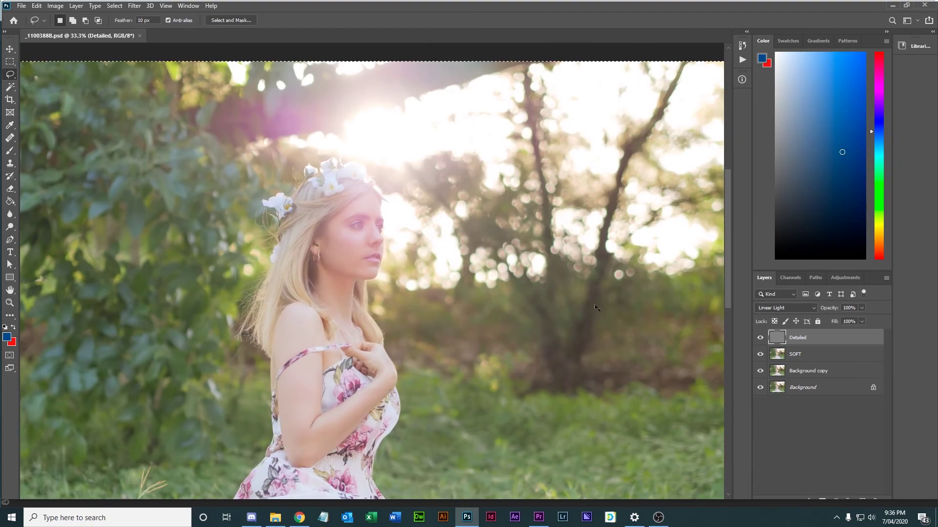
key("ctrl+shift+alt+e")
key("ctrl+plus")
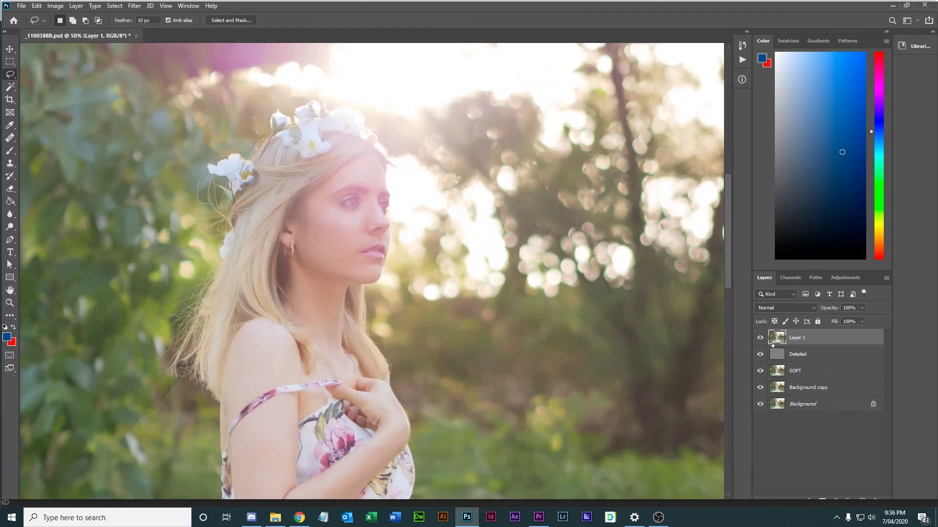
key("ctrl+s")
key("ctrl+plus")
key("ctrl+plus")
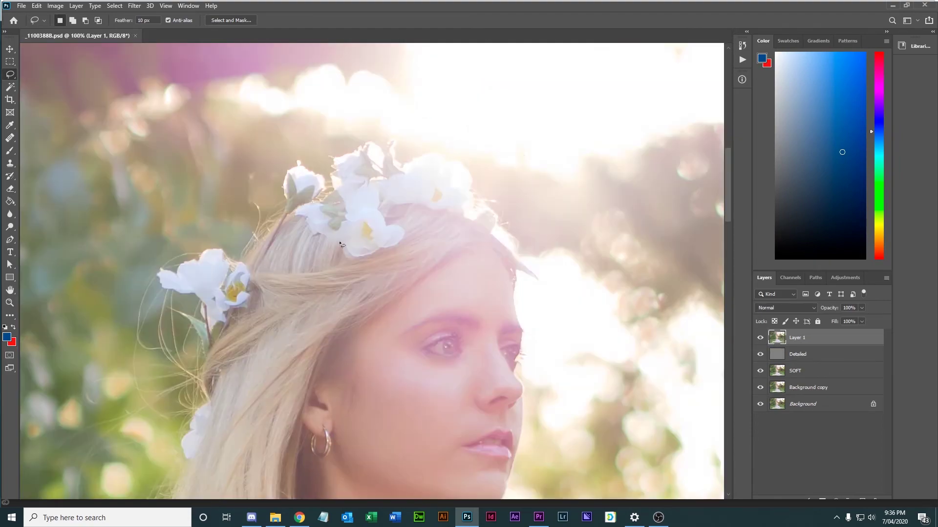
key("ctrl+plus")
key("ctrl+plus")
Trace one crown flower with a pen path and load it as a selection.
left_click(815, 277)
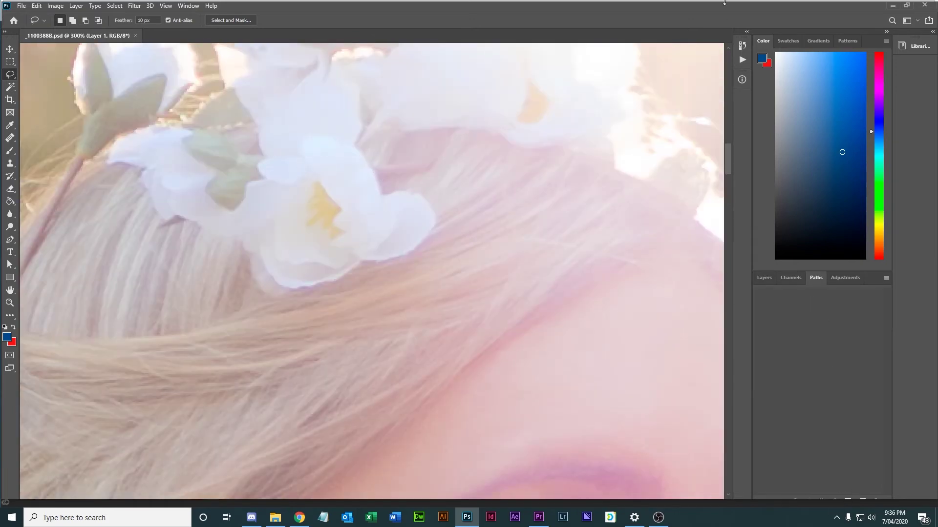
left_click(905, 6)
left_click(863, 502)
left_click(10, 240)
left_click_drag(303, 139, 314, 137)
left_click_drag(381, 195, 395, 263)
left_click(380, 194, "alt")
left_click_drag(433, 221, 424, 243)
left_click_drag(362, 259, 332, 256)
left_click(363, 258, "alt")
left_click_drag(306, 287, 282, 285)
left_click_drag(261, 254, 260, 220)
left_click(262, 218)
left_click_drag(253, 185, 276, 157)
left_click(267, 179)
left_click_drag(305, 156, 322, 159)
left_click(304, 155, "alt")
left_click(304, 139)
key("ctrl+Return")
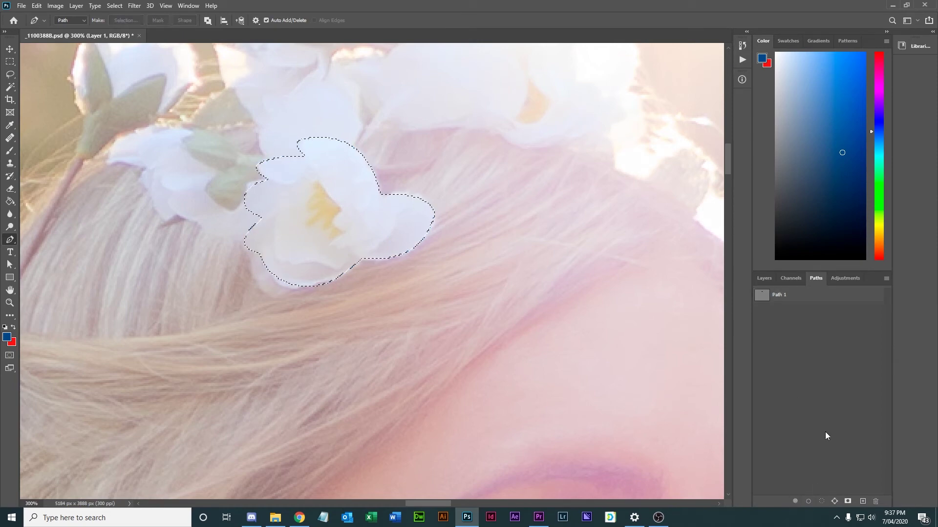
Copy the flower onto a new layer, move it left, rotate about 106° and scale to 132%.
left_click(764, 278)
key("ctrl+j")
key("ctrl+minus")
key("ctrl+minus")
key("v")
key("ctrl+plus")
left_click_drag(371, 264, 274, 262)
key("ctrl+minus")
key("ctrl+t")
left_click_drag(222, 284, 243, 197)
left_click_drag(263, 240, 249, 260)
left_click_drag(238, 230, 219, 235)
mouse_move(249, 262)
left_mouse_down()
mouse_move(264, 255)
mouse_move(257, 247)
mouse_move(235, 259)
left_mouse_up()
key("Return")
Add a second flower copy, distort it, rotate about 75° and shrink to about 89%.
key("ctrl+v")
left_click_drag(371, 267, 278, 248)
key("ctrl+t")
left_click_drag(243, 292, 268, 295)
left_click_drag(324, 244, 223, 294)
key("Return")
left_click(37, 6)
mouse_move(81, 229)
left_click(186, 271)
left_click_drag(325, 273, 285, 320)
left_click_drag(276, 271, 288, 273)
left_click_drag(319, 284, 312, 280)
mouse_move(283, 254)
left_mouse_down()
mouse_move(240, 250)
mouse_move(292, 254)
mouse_move(274, 271)
left_mouse_up()
Delete a stray petal from the first copy and shift both flowers to the left.
key("Return")
left_click(801, 355)
key("l")
key("Delete")
key("ctrl+d")
key("v")
left_click_drag(283, 239, 227, 244)
Move Layer 2 above Layer 3 and rotate the Layer 3 flower about -72°.
left_click(277, 253)
key("ctrl+bracketright")
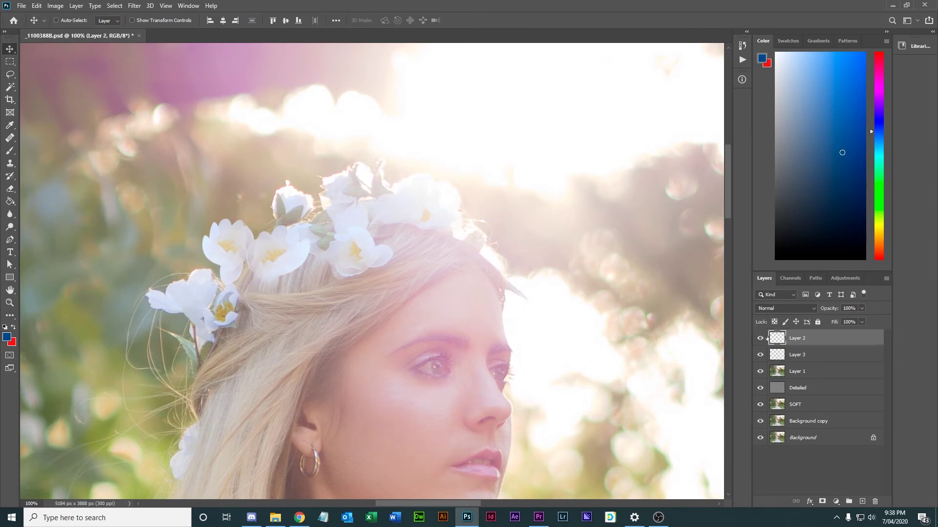
left_click(760, 339)
left_click(760, 338)
left_click(797, 355)
key("ctrl+t")
left_click(417, 186)
key("ctrl+t")
mouse_move(234, 306)
left_mouse_down()
mouse_move(284, 263)
mouse_move(260, 258)
mouse_move(275, 244)
mouse_move(260, 265)
mouse_move(274, 271)
mouse_move(282, 295)
left_mouse_up()
key("Return")
Delete the haze beneath the flower using a lasso selection feathered 3 px.
key("l")
key("Return")
left_click_drag(152, 21, 115, 31)
type("3")
key("Return")
left_click_drag(239, 293, 236, 296)
key("Delete")
key("ctrl+d")
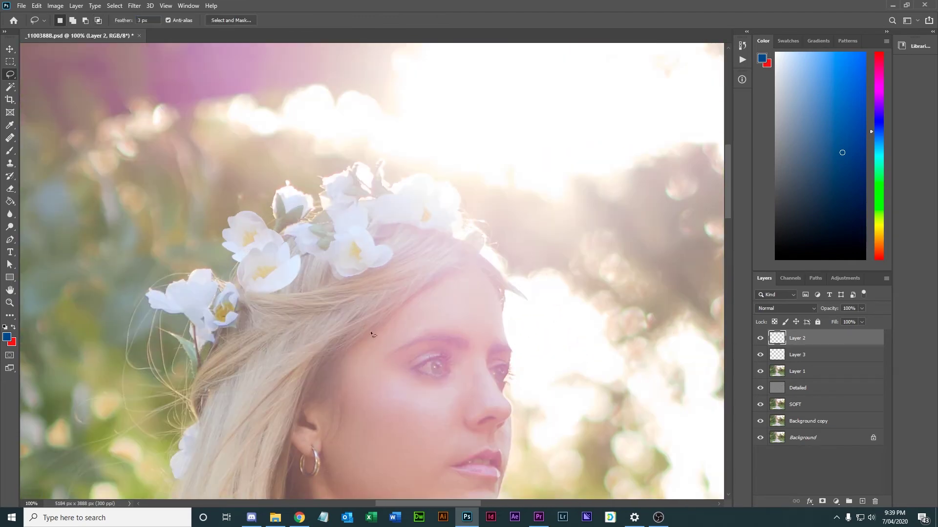
Shift the left flower right and down, and nudge the lower flower up.
key("v")
left_click_drag(473, 305, 485, 311)
mouse_move(246, 231)
left_mouse_down()
mouse_move(225, 243)
mouse_move(248, 245)
mouse_move(203, 246)
left_mouse_up()
Brighten a 10 px-feathered lasso area with Levels midtones 1.04 and highlights 198.
type("l10")
key("Return")
key("ctrl+l")
left_click_drag(568, 204, 566, 204)
left_click_drag(630, 204, 601, 204)
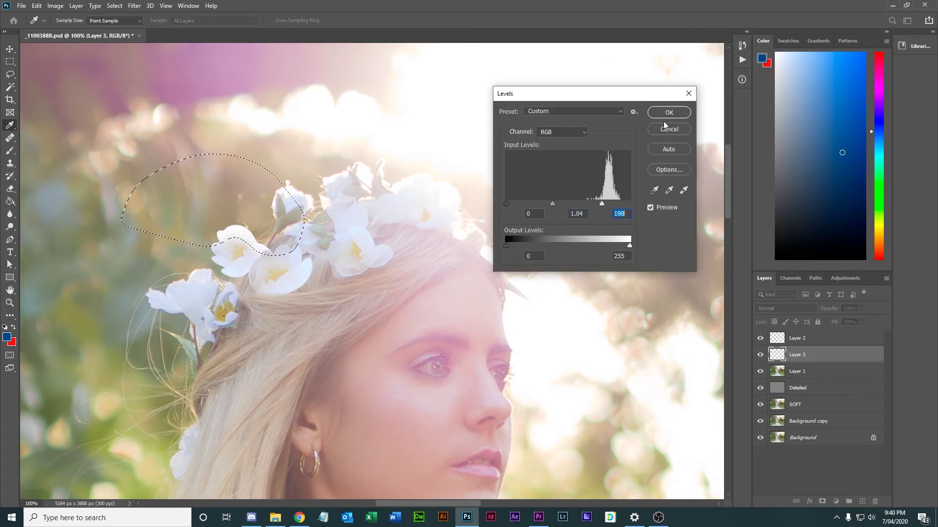
left_click(667, 115)
Brighten the outlined flowers on Layer 2 with another Levels white-point adjustment, then deselect.
mouse_move(256, 264)
left_mouse_down()
mouse_move(165, 246)
mouse_move(251, 263)
left_mouse_up()
key("ctrl+l")
left_click(668, 129)
left_click_drag(630, 204, 618, 206)
left_click(805, 339)
key("ctrl+l")
left_click(668, 112)
key("ctrl+d")
Make Layer 3 active with the Move tool and frame the crown in view.
key("ctrl+minus")
key("ctrl+minus")
key("ctrl+minus")
key("ctrl+minus")
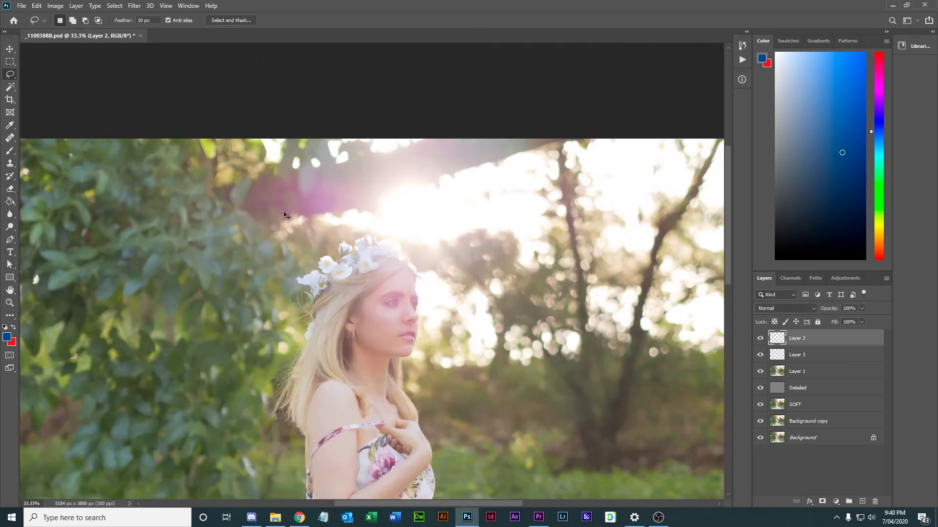
key("ctrl+plus")
key("ctrl+plus")
left_click(789, 353)
key("v")
key("ctrl+minus")
left_click_drag(394, 293, 342, 251)
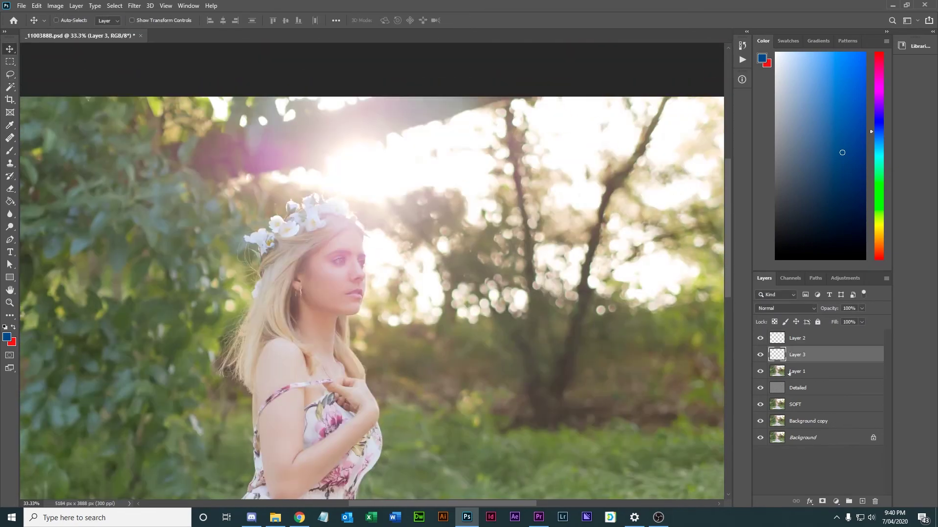
In Liquify, push Layer 1's left crown flower inward with a size-243 Forward Warp brush.
left_click(804, 369)
key("ctrl+plus")
key("shift+ctrl+x")
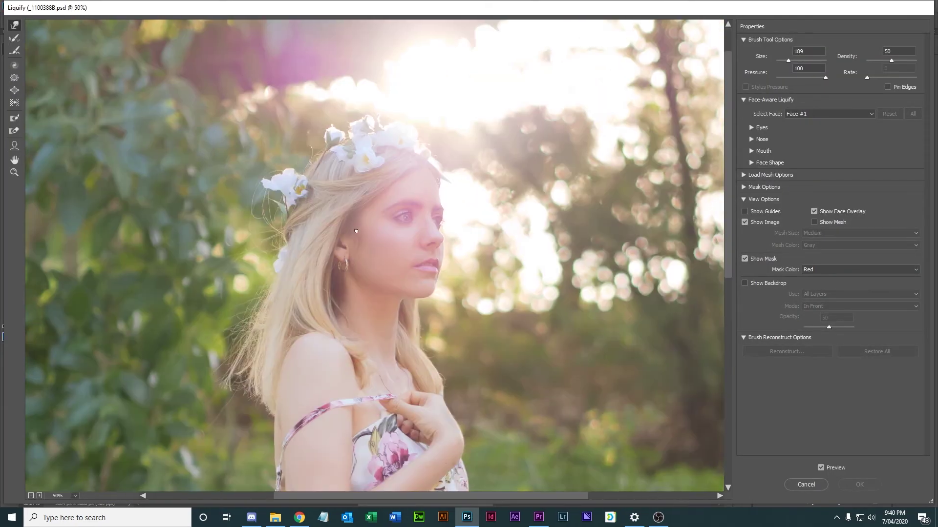
key("bracketright")
key("bracketright")
key("bracketright")
key("bracketleft")
key("bracketleft")
mouse_move(266, 186)
left_mouse_down()
mouse_move(284, 186)
mouse_move(264, 197)
mouse_move(264, 186)
left_mouse_up()
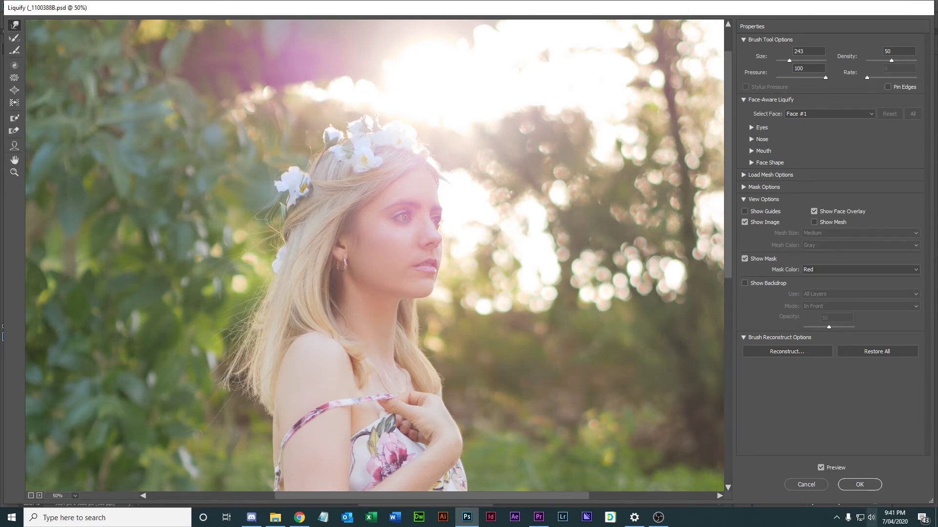
key("Return")
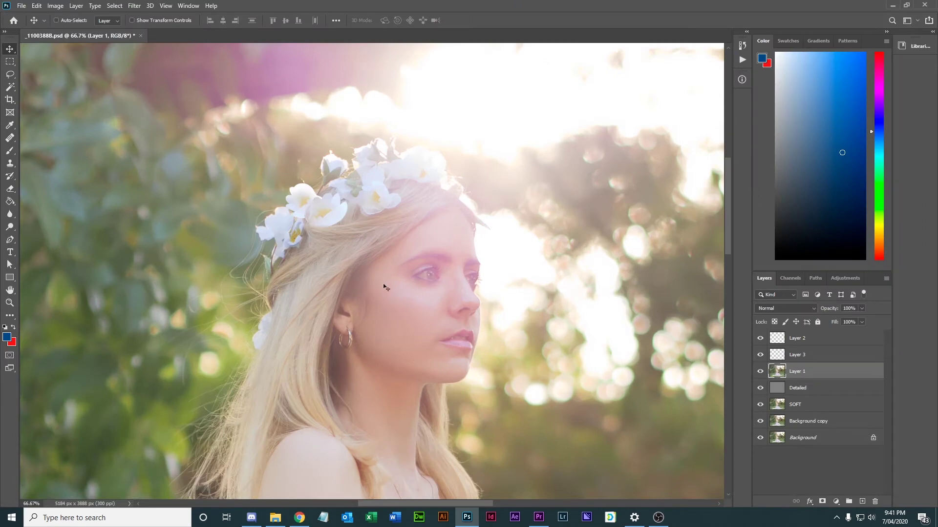
Delete the Layer 2 flower copy.
key("ctrl+minus")
key("ctrl+minus")
key("ctrl+plus")
key("ctrl+plus")
key("ctrl+plus")
key("ctrl+plus")
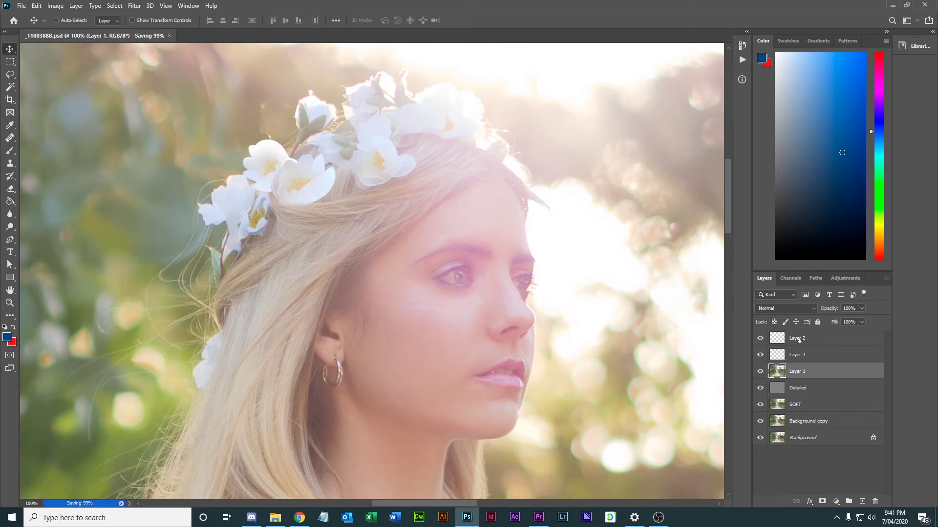
left_click(799, 340)
key("Delete")
key("Delete")
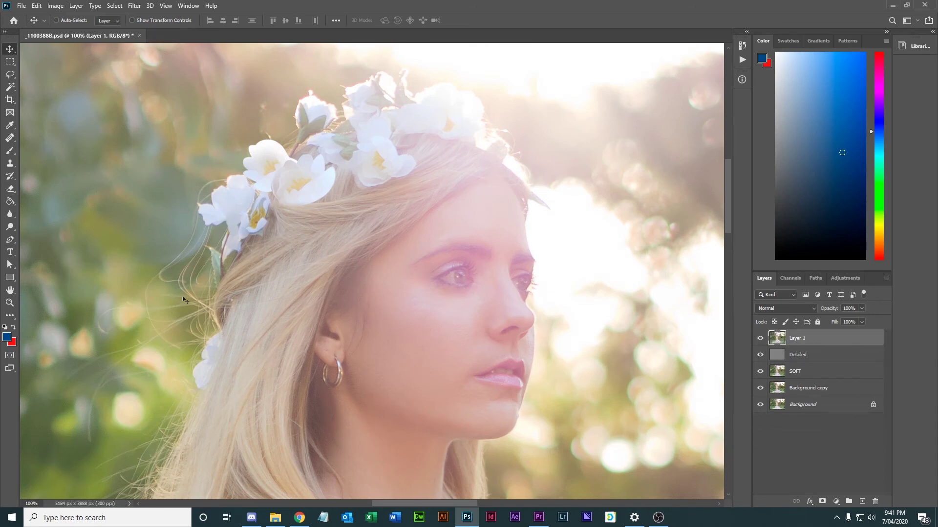
Pan and scroll to bring the flyaway hairs left of the crown into view.
left_click_drag(182, 296, 336, 242)
scroll(359, 348, "up", 1)
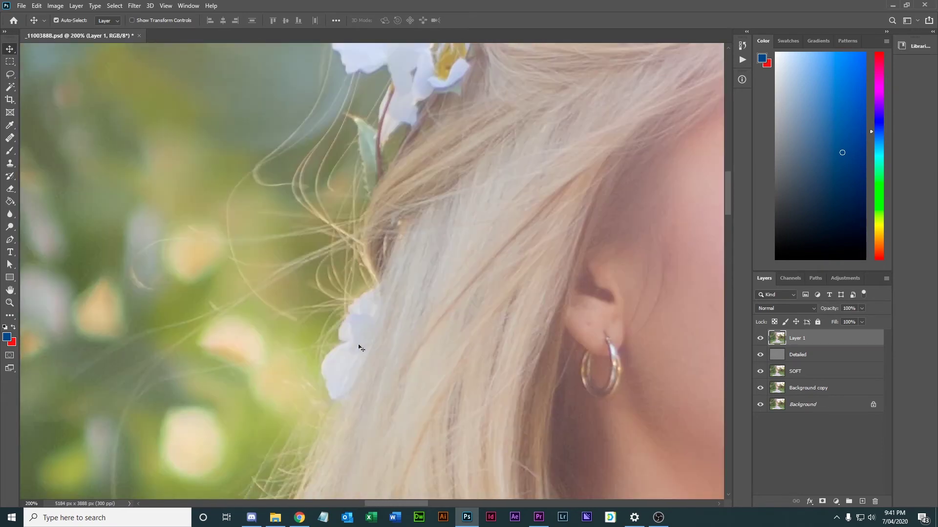
scroll(372, 334, "up", 3)
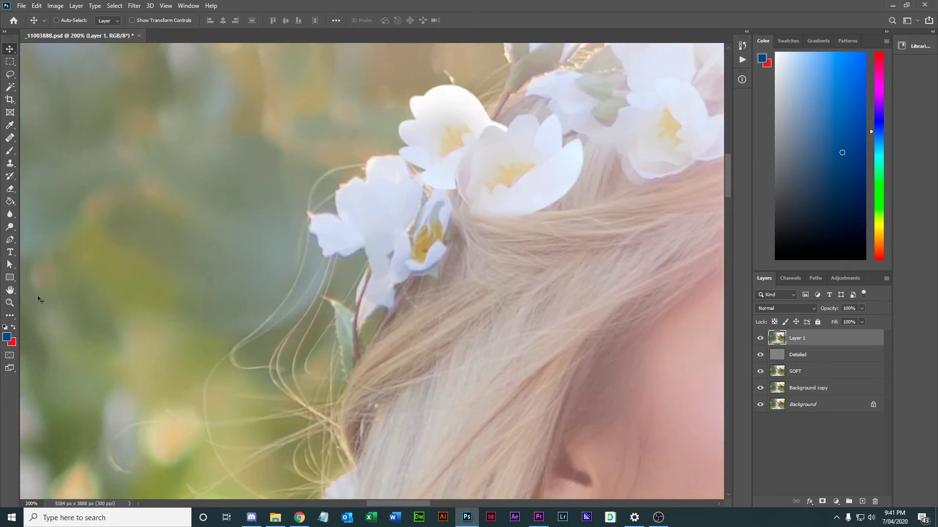
Select the Healing Brush and set its size to about 8 px.
left_click(10, 137)
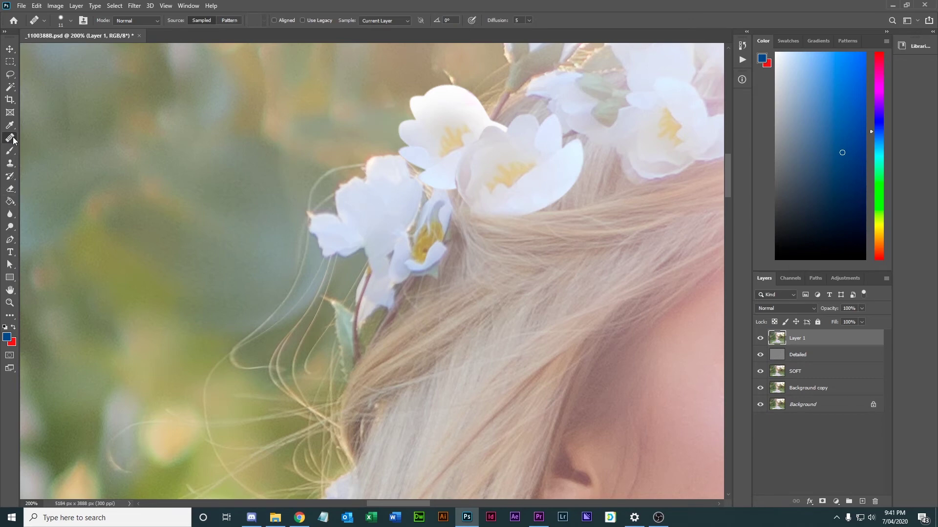
left_click(71, 20)
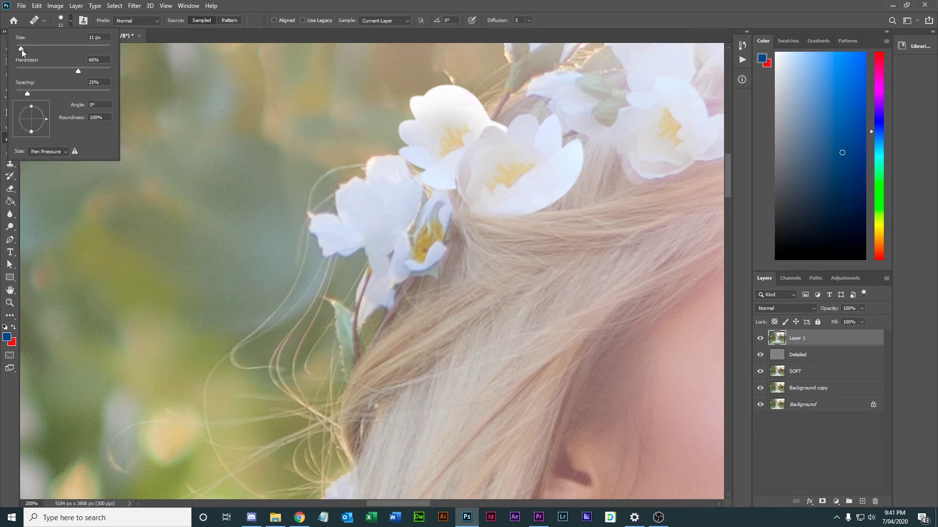
left_click_drag(22, 48, 19, 47)
left_click(263, 19)
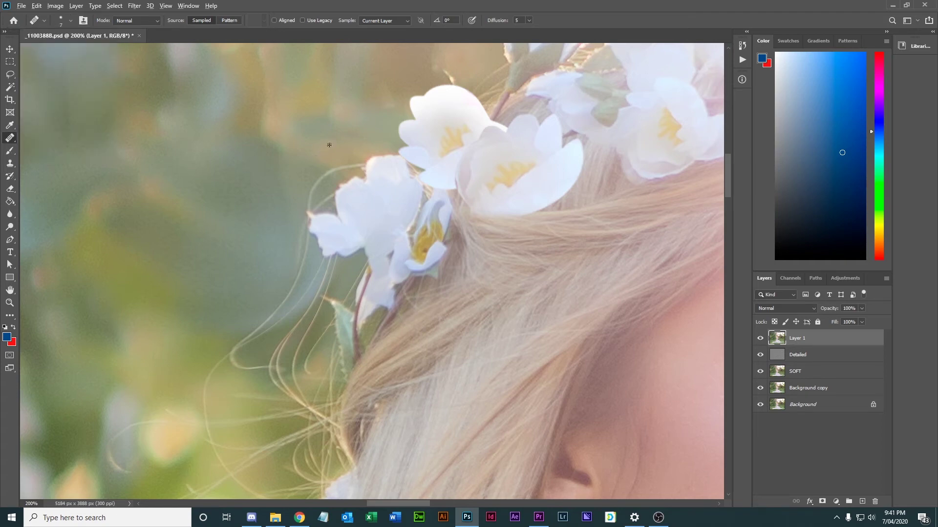
left_click(60, 22)
left_click(102, 38)
left_click(258, 18)
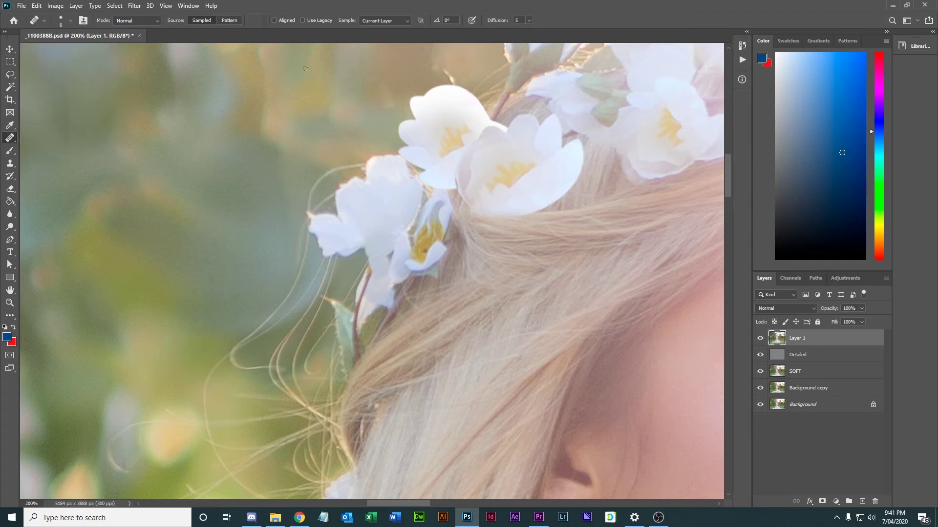
Heal the stray strands at the hair edge, redoing the long lower strand.
left_click(359, 148)
left_click_drag(362, 165, 338, 168)
left_click_drag(308, 204, 307, 234)
key("ctrl+z")
mouse_move(366, 167)
left_mouse_down()
mouse_move(316, 181)
mouse_move(296, 278)
mouse_move(234, 349)
left_mouse_up()
Resample nearby background and heal the remaining strands and small curls below the hair.
left_click(282, 237, "alt")
left_click_drag(279, 322, 235, 349)
mouse_move(239, 346)
left_mouse_down()
mouse_move(268, 272)
mouse_move(232, 333)
left_mouse_up()
mouse_move(293, 299)
left_mouse_down()
mouse_move(256, 287)
mouse_move(311, 231)
left_mouse_up()
left_click(194, 349, "alt")
mouse_move(205, 333)
left_mouse_down()
mouse_move(191, 312)
mouse_move(196, 330)
mouse_move(203, 325)
left_mouse_up()
left_click_drag(239, 268, 351, 279)
left_click_drag(283, 282, 308, 336)
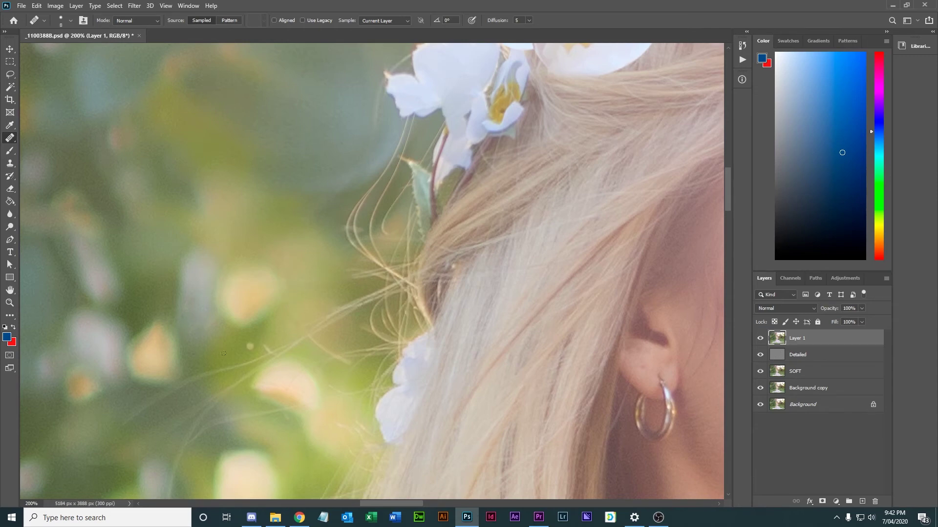
Heal the curly stray strands left of the flower crown and hair.
scroll(354, 169, "up", 2)
mouse_move(402, 124)
left_mouse_down()
mouse_move(344, 288)
mouse_move(362, 317)
mouse_move(403, 196)
mouse_move(436, 191)
mouse_move(369, 304)
mouse_move(439, 242)
left_mouse_up()
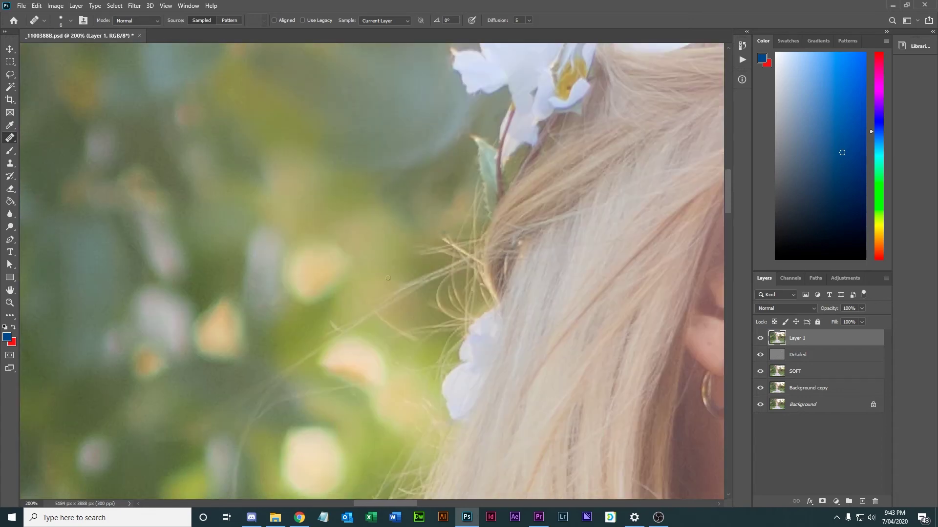
left_click_drag(352, 317, 399, 220)
left_click_drag(332, 304, 417, 312)
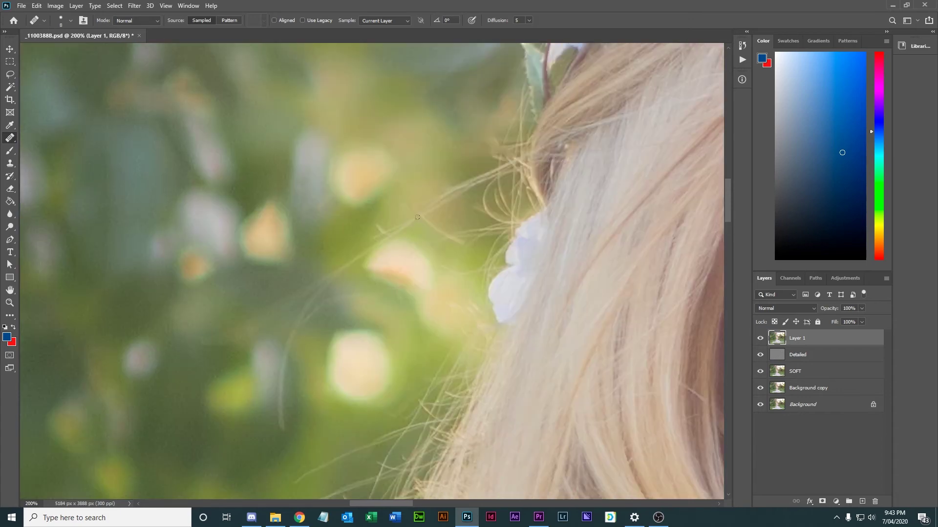
mouse_move(409, 224)
left_mouse_down()
mouse_move(341, 269)
mouse_move(287, 375)
mouse_move(281, 405)
left_mouse_up()
mouse_move(452, 195)
left_mouse_down()
mouse_move(449, 237)
mouse_move(489, 214)
left_mouse_up()
left_click_drag(457, 280, 431, 268)
Briefly try the Clone Stamp, return to the Healing Brush, and inspect the shoulder and hair edge.
key("ctrl+minus")
key("ctrl+minus")
key("ctrl+minus")
scroll(442, 234, "up", 2)
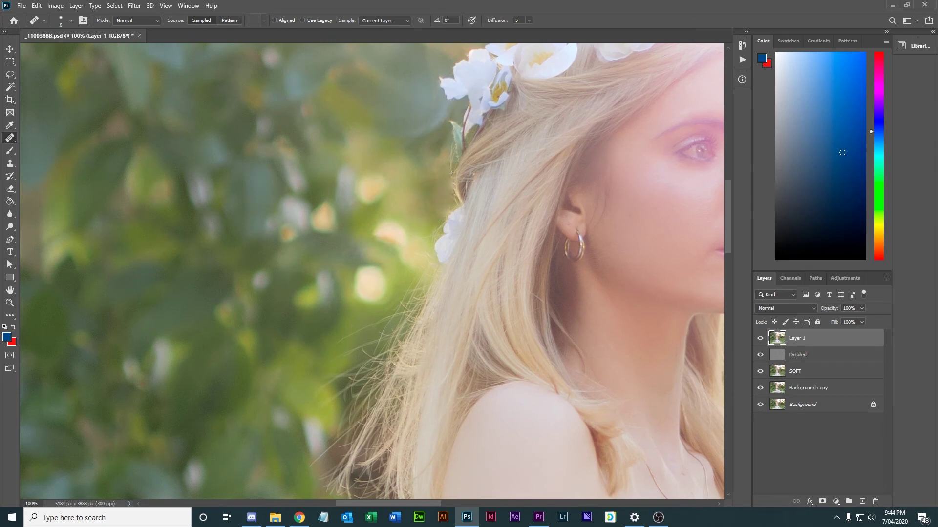
key("s")
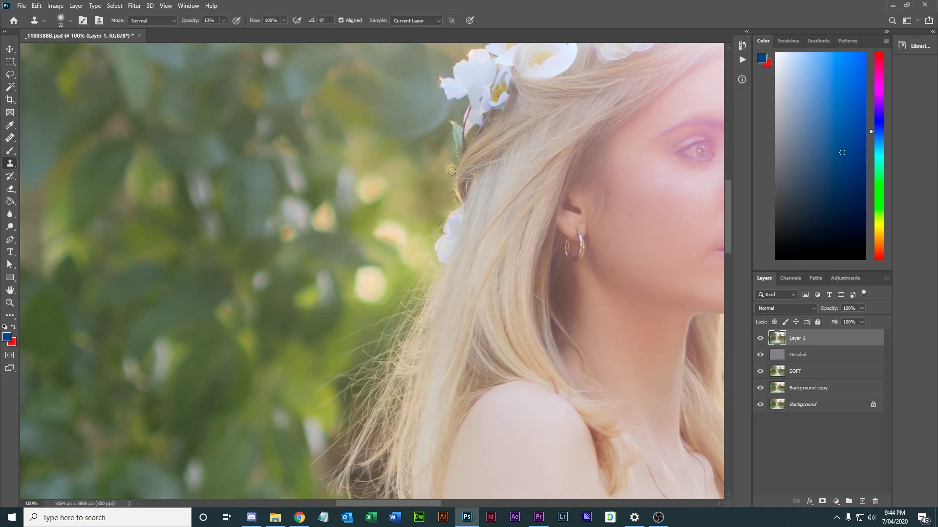
key("j")
left_click_drag(515, 312, 502, 253)
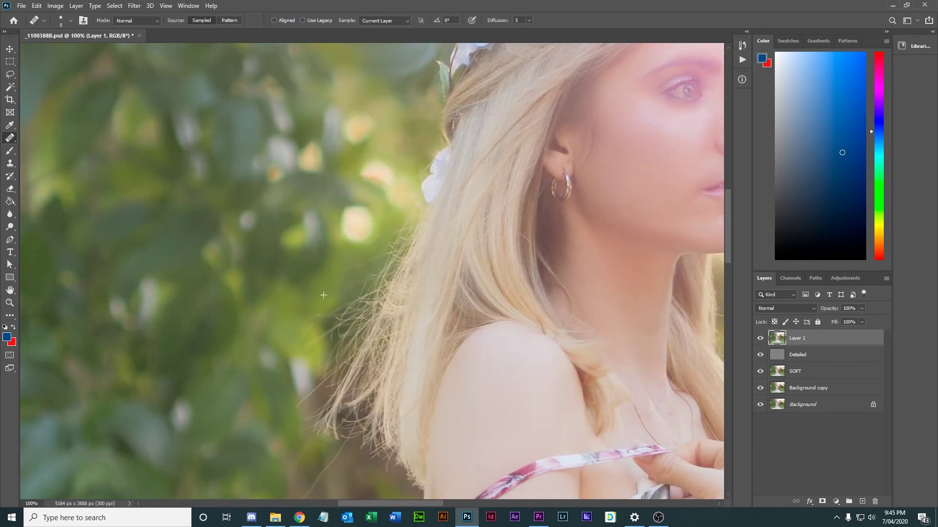
scroll(284, 432, "down", 4)
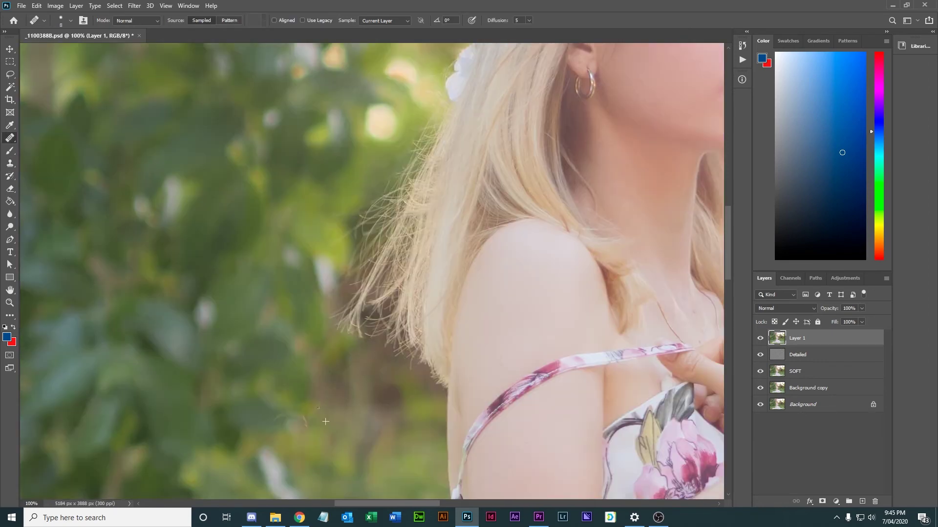
left_click_drag(703, 288, 412, 397)
left_click_drag(524, 110, 490, 368)
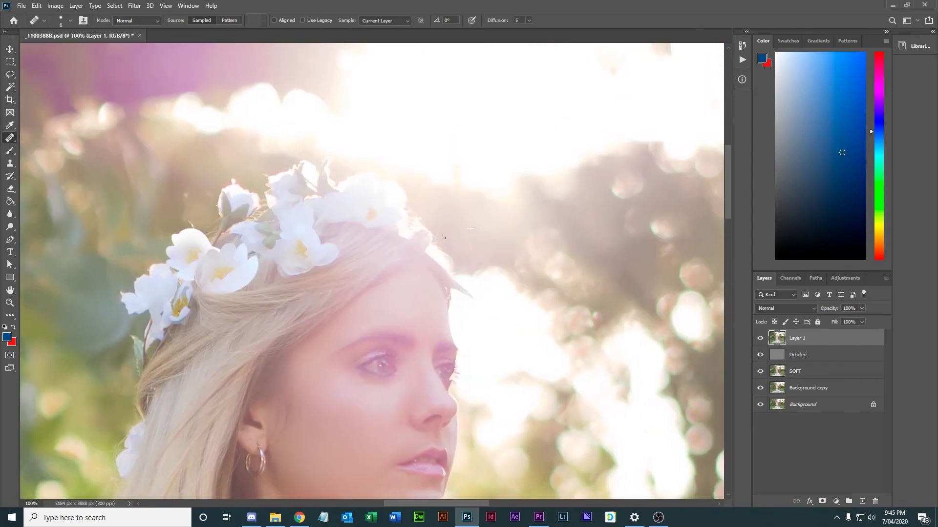
left_click_drag(191, 219, 306, 166)
Set the view to 50% zoom and save the retouched document.
key("ctrl+minus")
key("ctrl+minus")
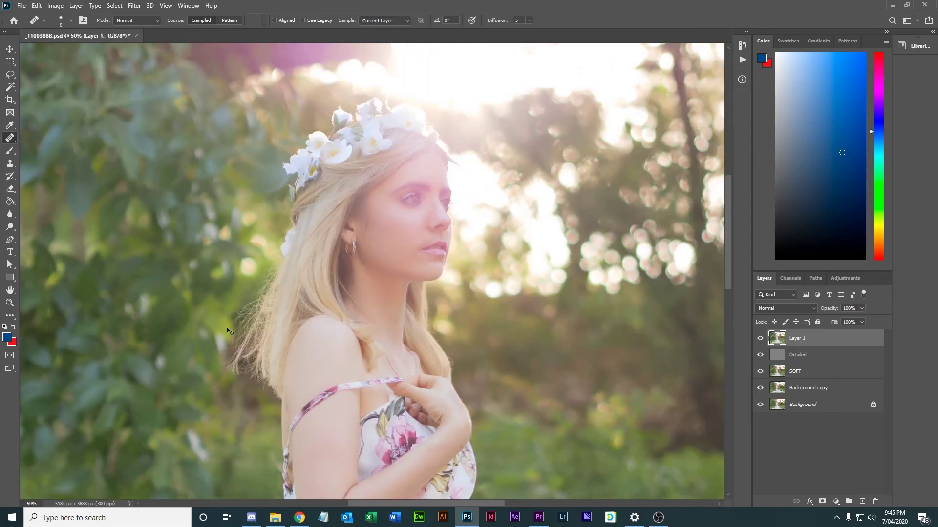
key("ctrl+minus")
key("ctrl+plus")
key("ctrl+s")
mouse_move(264, 165)
left_mouse_down()
mouse_move(246, 220)
mouse_move(265, 186)
left_mouse_up()
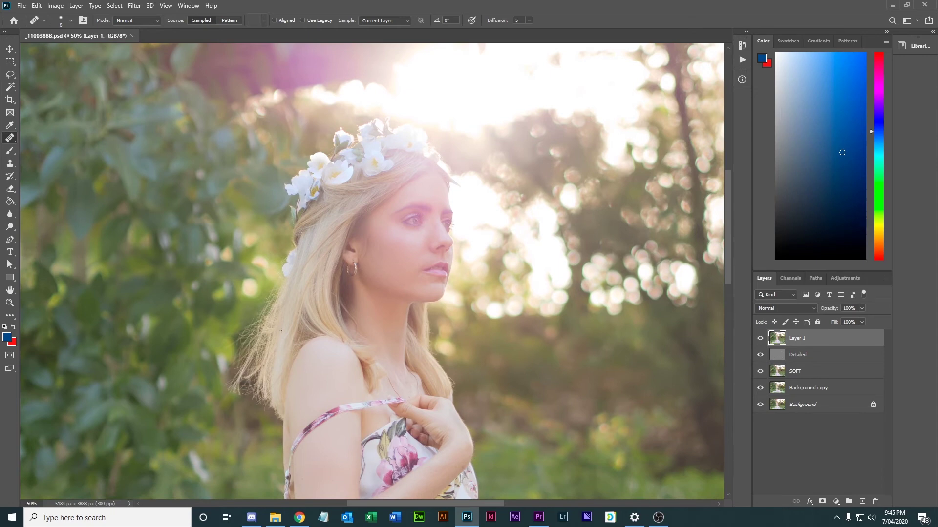
Zoom out and back in to 25% to view the whole image.
key("ctrl+minus")
key("ctrl+minus")
key("ctrl+minus")
key("ctrl+plus")
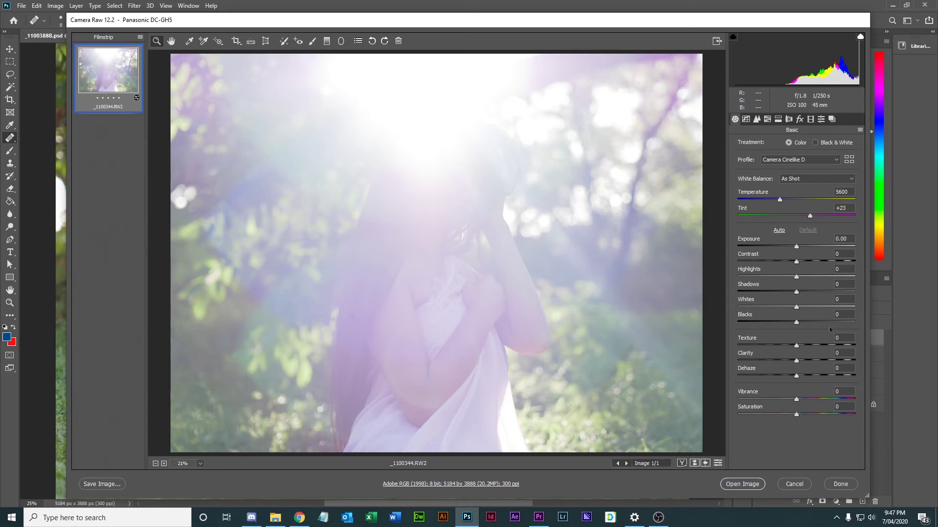
Drag Dehaze and Texture to negative values for a softer, hazier look.
left_click_drag(797, 377, 795, 345)
left_click_drag(796, 346, 792, 347)
Copy the whole hazy raw photo, close it unsaved, and paste it into the PSD as Layer 2.
left_click(743, 484)
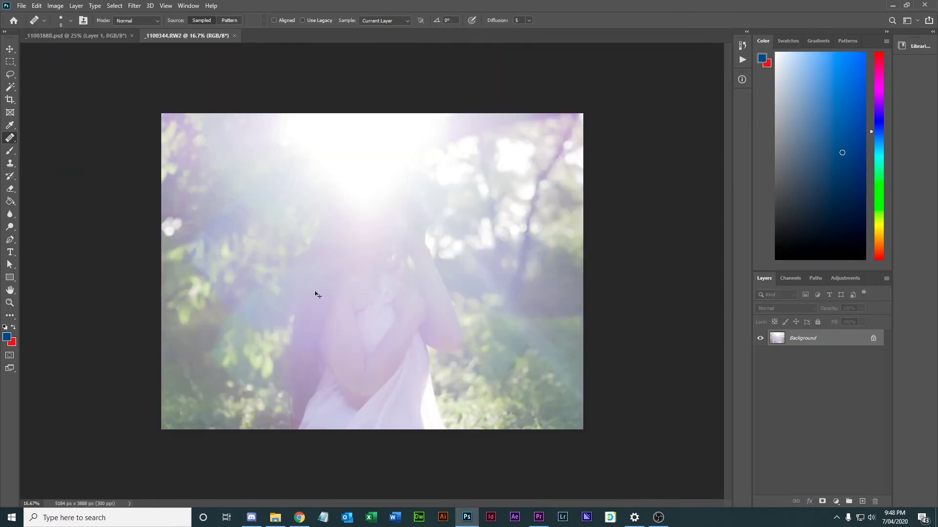
key("ctrl+a")
key("ctrl+w")
left_click(425, 186)
key("ctrl+v")
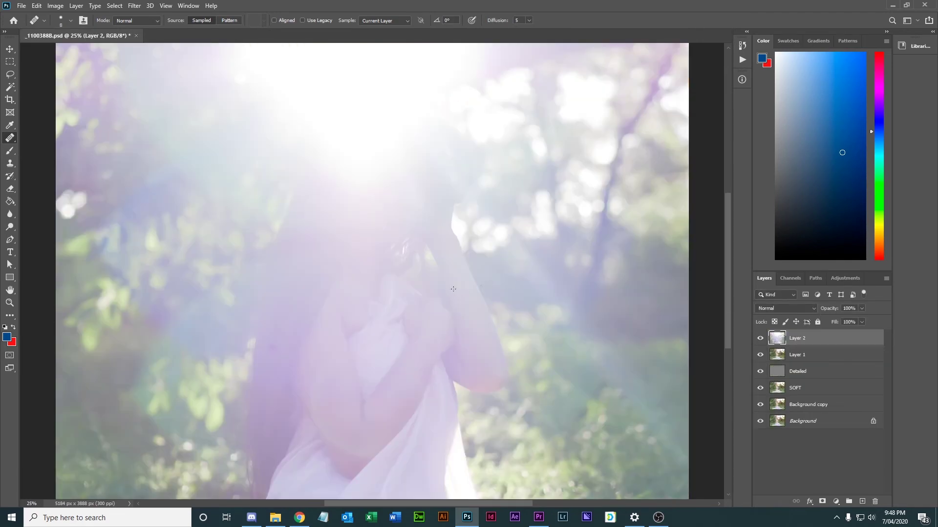
key("ctrl+minus")
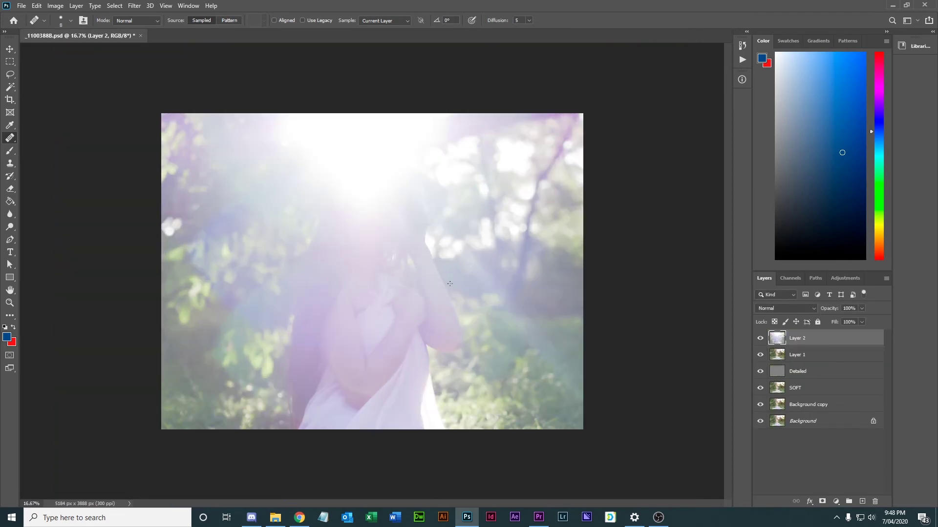
left_click(55, 5)
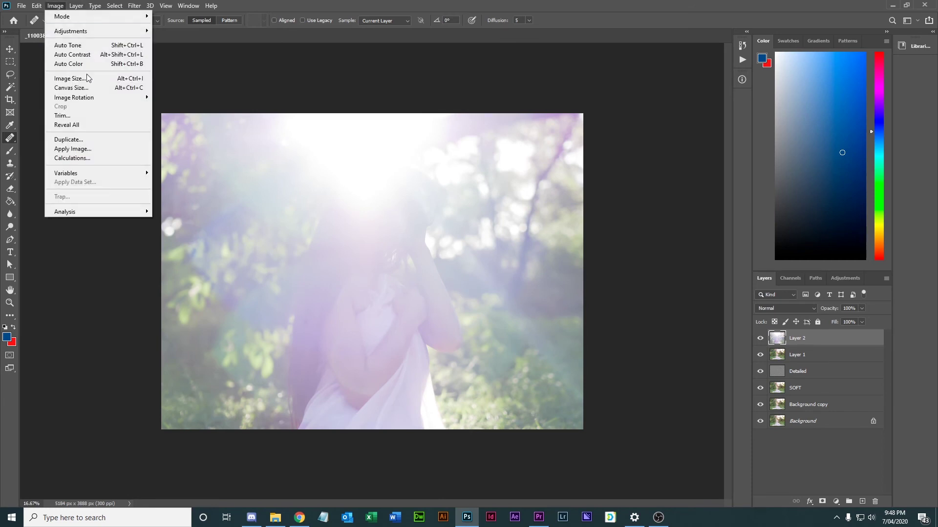
Add a Hide All mask to Layer 2 and paint haze back over the lower-left and left foliage.
mouse_move(70, 6)
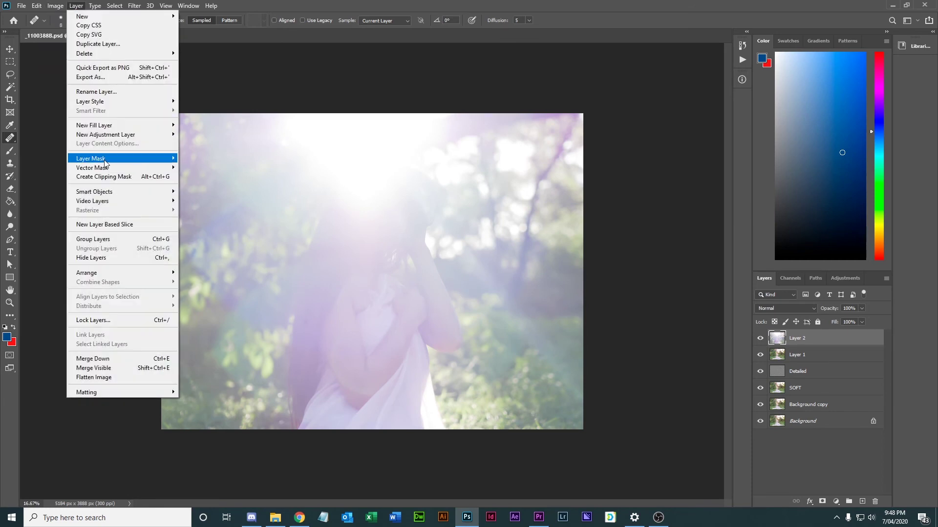
mouse_move(107, 161)
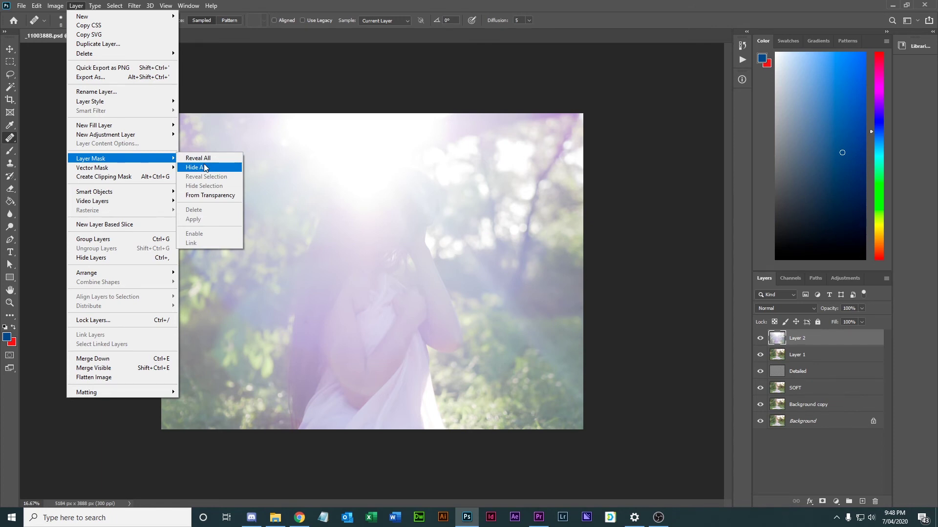
left_click(205, 167)
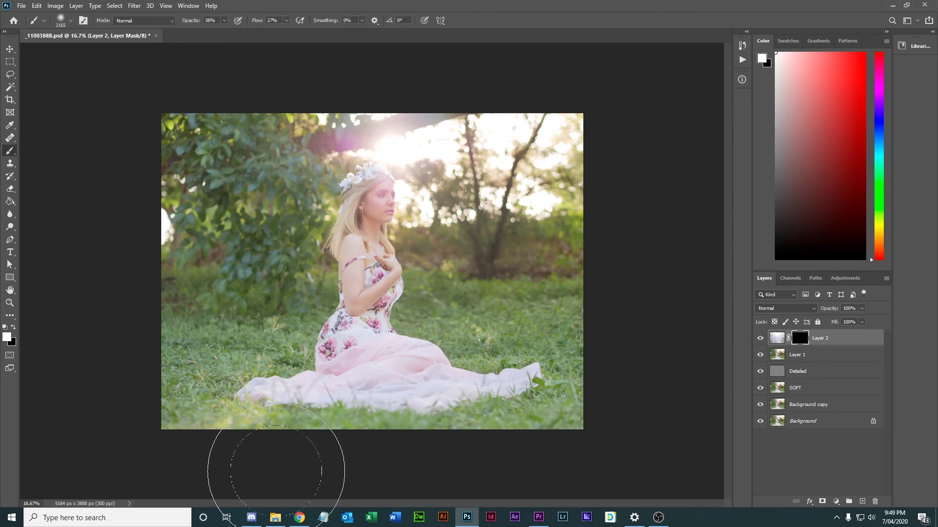
mouse_move(276, 469)
left_mouse_down()
mouse_move(117, 303)
mouse_move(307, 430)
mouse_move(219, 345)
mouse_move(115, 189)
left_mouse_up()
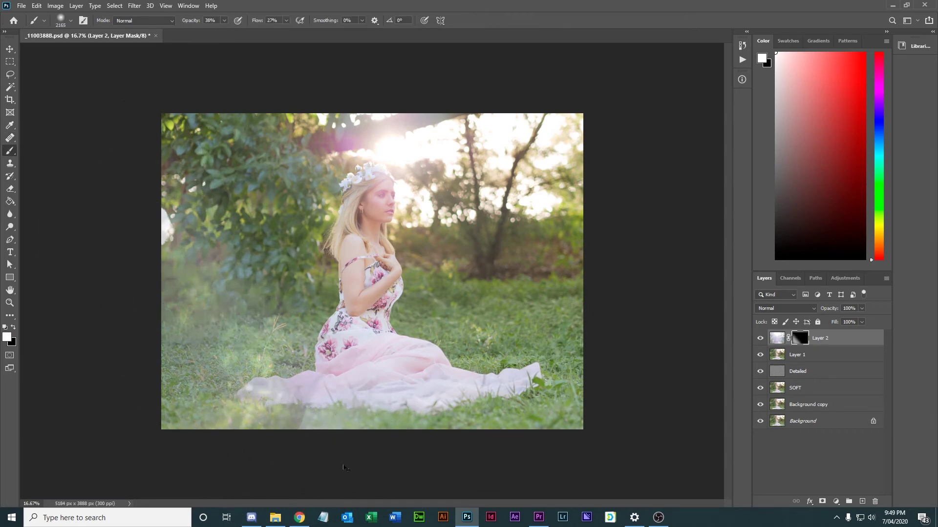
mouse_move(308, 399)
left_mouse_down()
mouse_move(308, 418)
mouse_move(321, 416)
left_mouse_up()
key("ctrl+z")
key("ctrl+z")
mouse_move(192, 423)
left_mouse_down()
mouse_move(218, 249)
mouse_move(191, 454)
left_mouse_up()
mouse_move(240, 418)
left_mouse_down()
mouse_move(251, 343)
mouse_move(210, 208)
mouse_move(185, 268)
mouse_move(235, 102)
mouse_move(306, 76)
mouse_move(263, 156)
mouse_move(213, 391)
mouse_move(180, 330)
mouse_move(165, 191)
mouse_move(313, 43)
mouse_move(371, 63)
mouse_move(297, 150)
mouse_move(180, 331)
mouse_move(196, 359)
mouse_move(385, 168)
mouse_move(574, 74)
left_mouse_up()
Add haze over the right grass, trees and dress tail, and remove it from the lower dress in black.
key("ctrl+z")
mouse_move(167, 278)
left_mouse_down()
mouse_move(300, 98)
mouse_move(80, 251)
mouse_move(360, 59)
mouse_move(456, 126)
mouse_move(485, 349)
mouse_move(523, 247)
mouse_move(503, 83)
mouse_move(561, 345)
mouse_move(469, 465)
mouse_move(638, 251)
mouse_move(446, 450)
mouse_move(534, 189)
mouse_move(513, 465)
mouse_move(540, 151)
mouse_move(440, 450)
mouse_move(586, 209)
mouse_move(645, 215)
left_mouse_up()
mouse_move(587, 358)
left_mouse_down()
mouse_move(488, 414)
mouse_move(530, 286)
mouse_move(512, 126)
mouse_move(474, 171)
mouse_move(491, 250)
mouse_move(408, 112)
mouse_move(418, 107)
mouse_move(512, 242)
mouse_move(392, 96)
mouse_move(454, 109)
mouse_move(565, 333)
mouse_move(541, 341)
mouse_move(510, 331)
mouse_move(506, 311)
mouse_move(467, 296)
mouse_move(436, 265)
mouse_move(505, 298)
left_mouse_up()
key("ctrl+z")
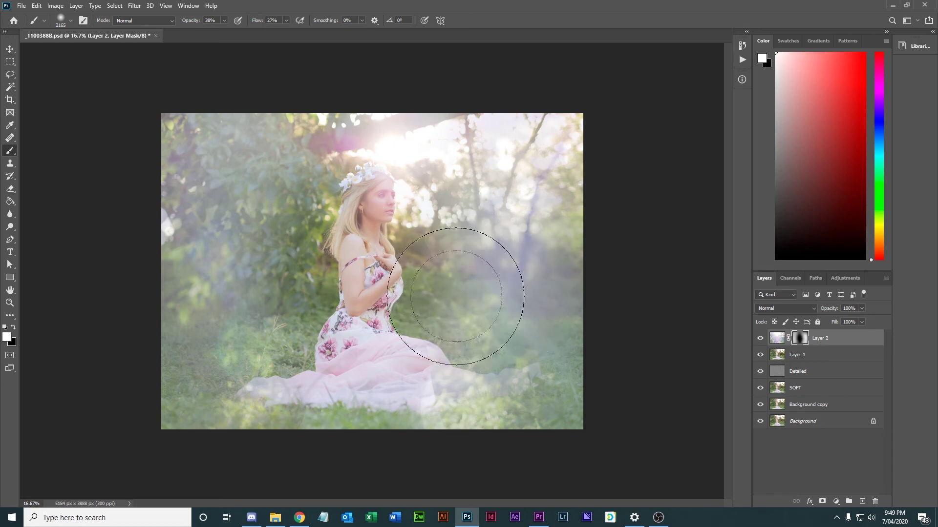
key("ctrl+z")
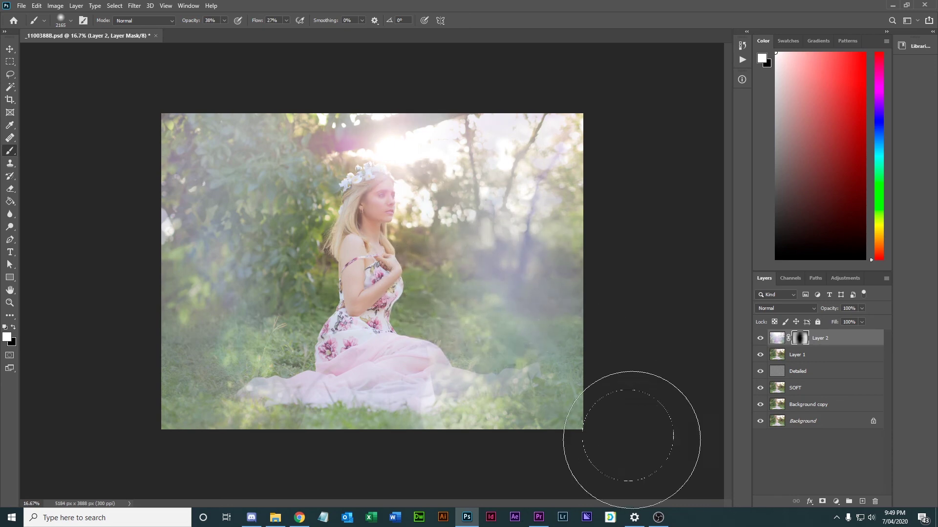
mouse_move(601, 407)
left_mouse_down()
mouse_move(566, 380)
mouse_move(606, 459)
mouse_move(570, 428)
mouse_move(534, 355)
mouse_move(602, 437)
mouse_move(578, 422)
left_mouse_up()
mouse_move(489, 187)
left_mouse_down()
mouse_move(516, 175)
mouse_move(565, 193)
mouse_move(583, 174)
mouse_move(526, 193)
mouse_move(583, 204)
left_mouse_up()
mouse_move(286, 333)
left_mouse_down()
mouse_move(231, 396)
mouse_move(212, 351)
mouse_move(383, 480)
mouse_move(283, 404)
left_mouse_up()
left_click(13, 329)
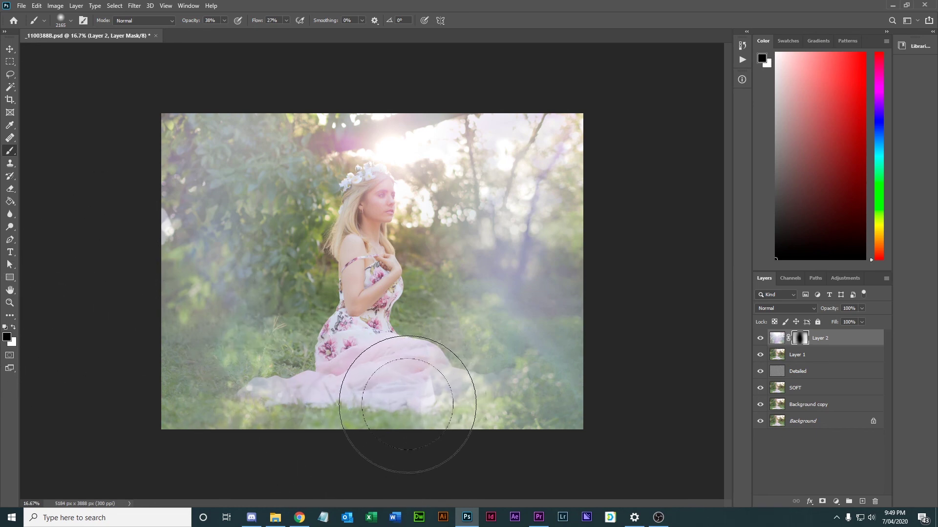
mouse_move(408, 404)
left_mouse_down()
mouse_move(398, 387)
mouse_move(419, 356)
mouse_move(408, 340)
mouse_move(334, 388)
mouse_move(337, 375)
left_mouse_up()
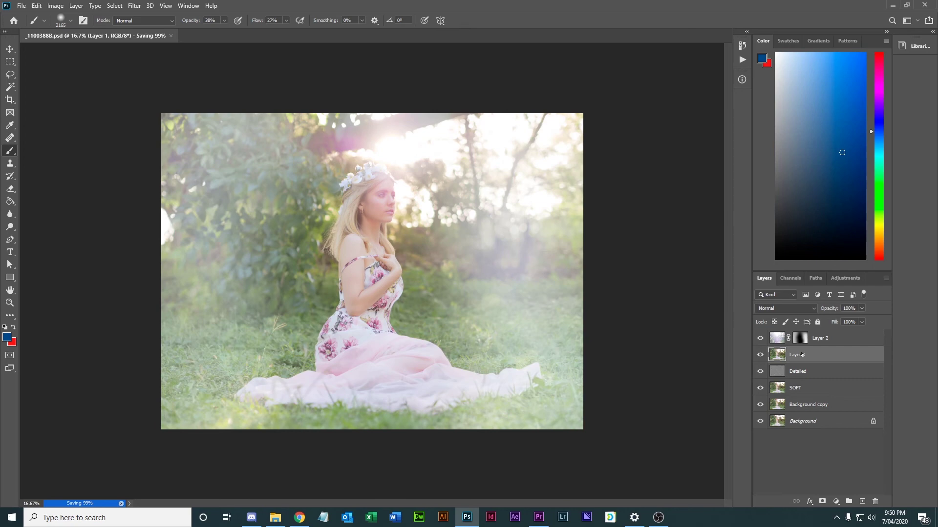
Cancel a Levels attempt and duplicate Layer 1 onto a new layer.
key("ctrl+l")
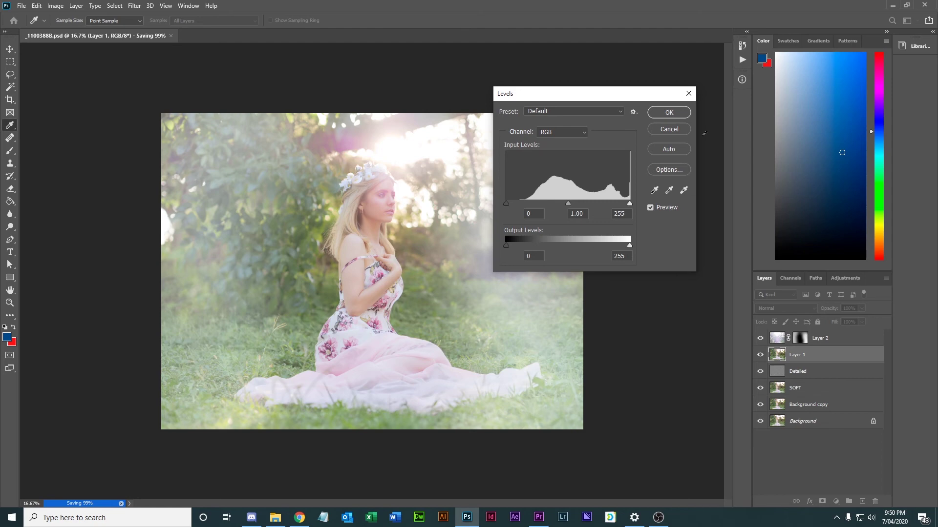
left_click(676, 127)
key("ctrl+l")
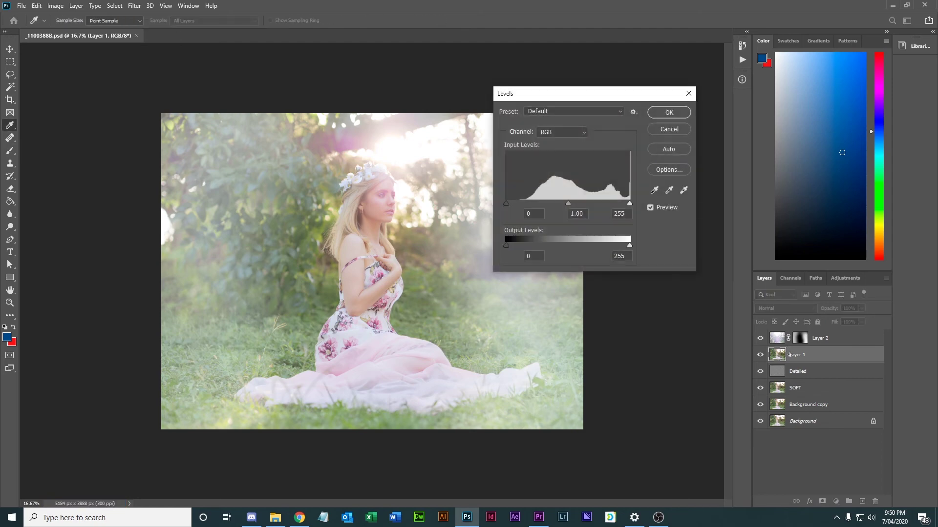
key("Escape")
key("ctrl+j")
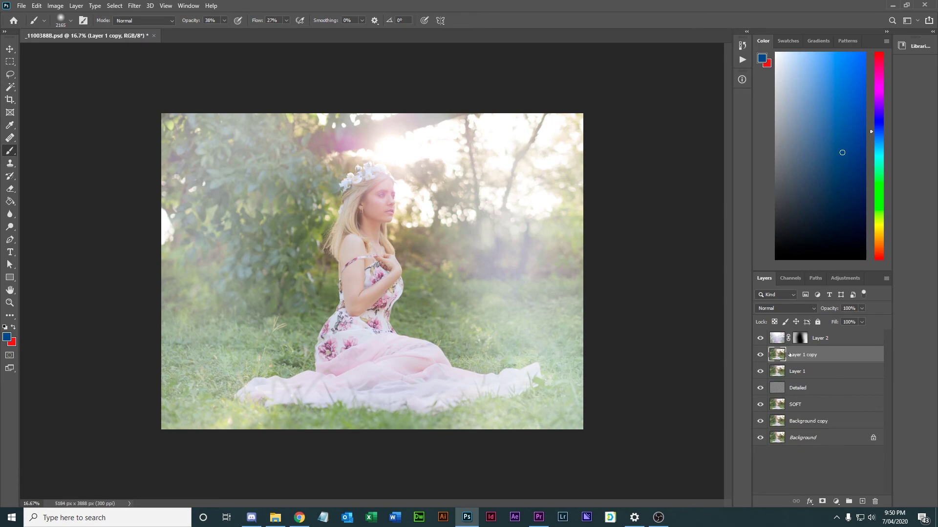
Apply a Camera Raw Filter to the copy: Texture -31, Dehaze -36, Highlights +49, Exposure +0.35.
left_click(135, 6)
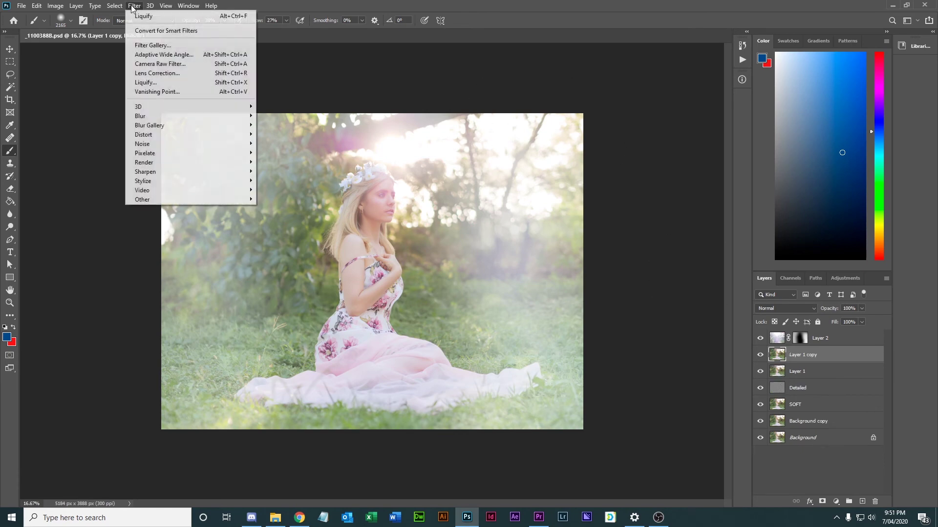
left_click(155, 65)
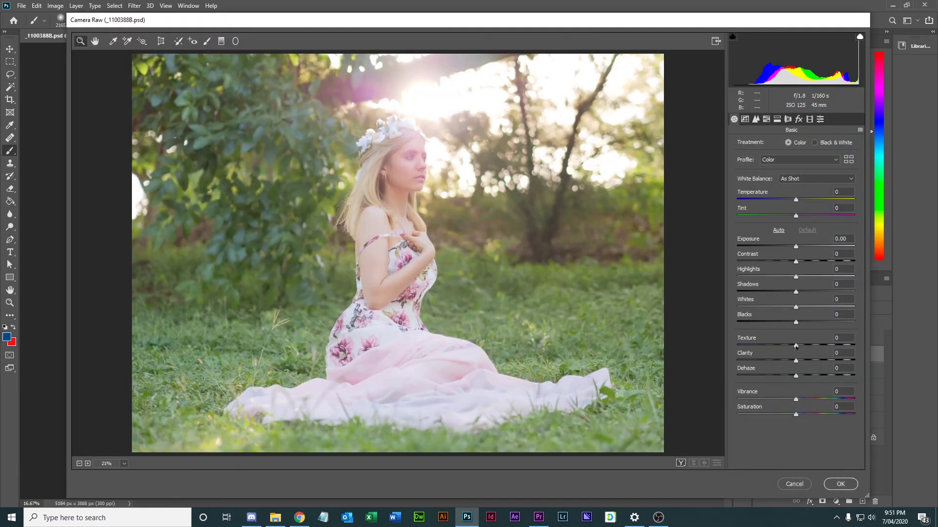
left_click_drag(796, 346, 700, 382)
left_click_drag(756, 380, 775, 380)
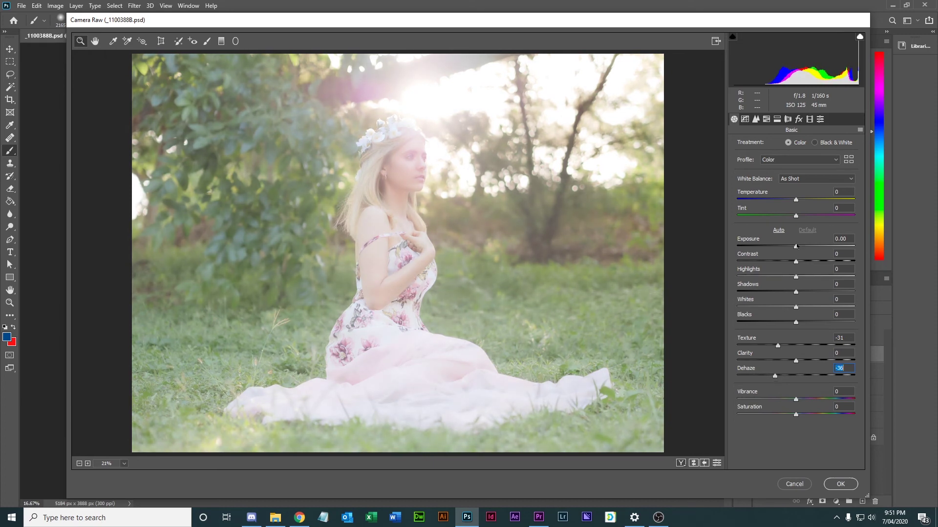
left_click_drag(796, 277, 814, 286)
left_click_drag(796, 248, 806, 250)
double_click(806, 248)
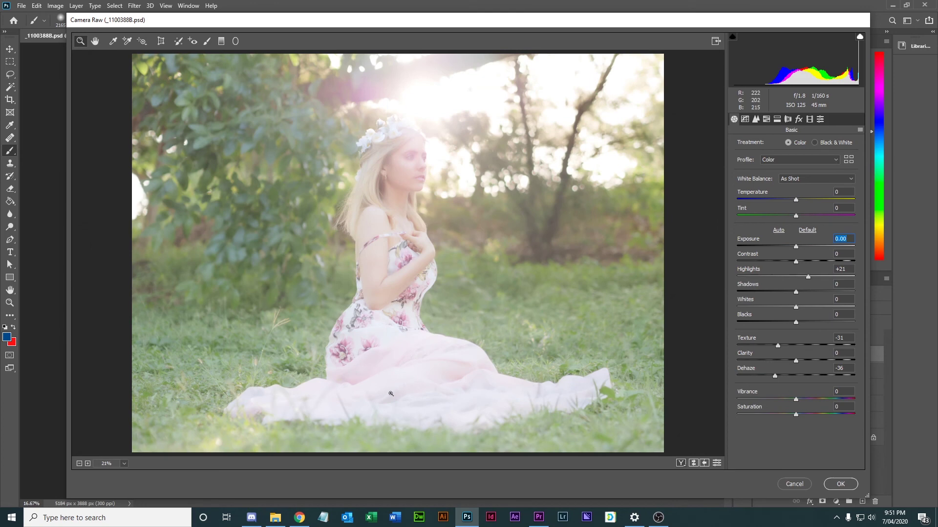
left_click_drag(808, 277, 800, 247)
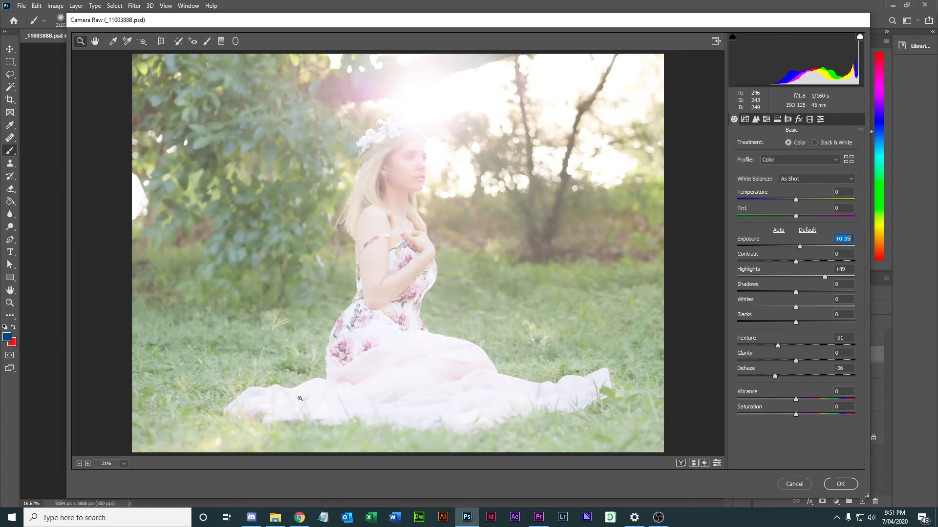
left_click(840, 484)
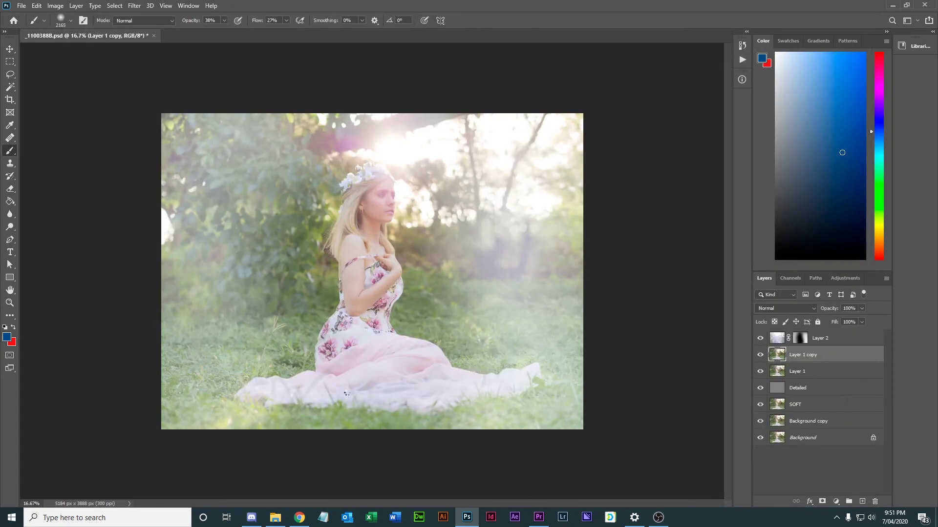
Give Layer 1 copy a Hide All black mask and set white as the painting colour.
left_click(760, 355)
left_click(760, 356)
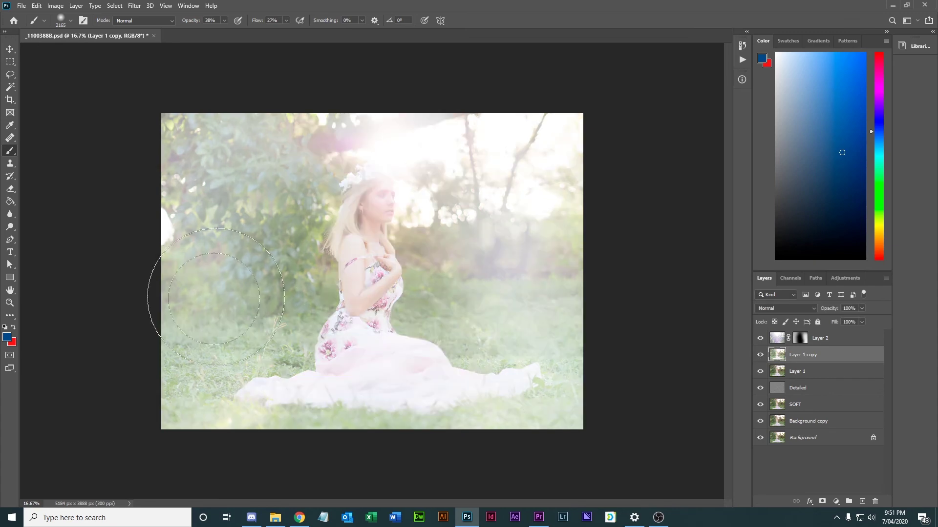
left_click(55, 5)
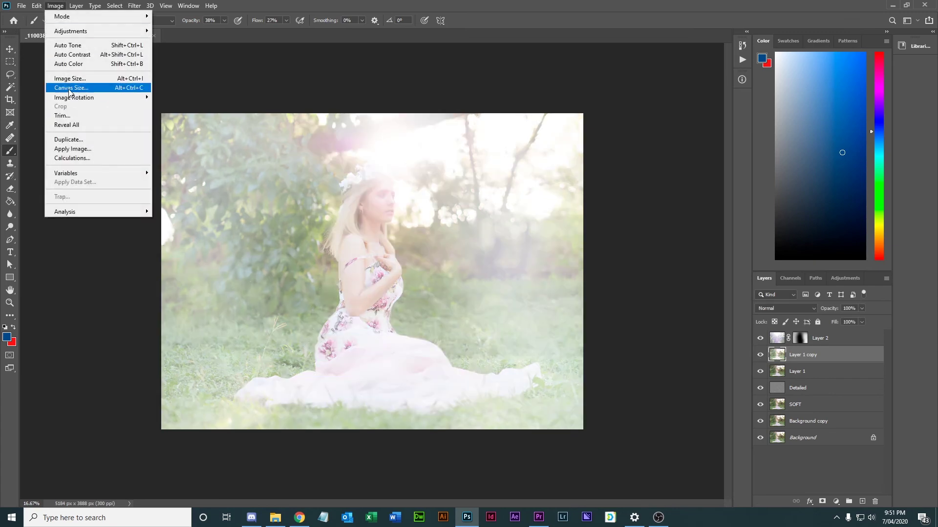
mouse_move(76, 5)
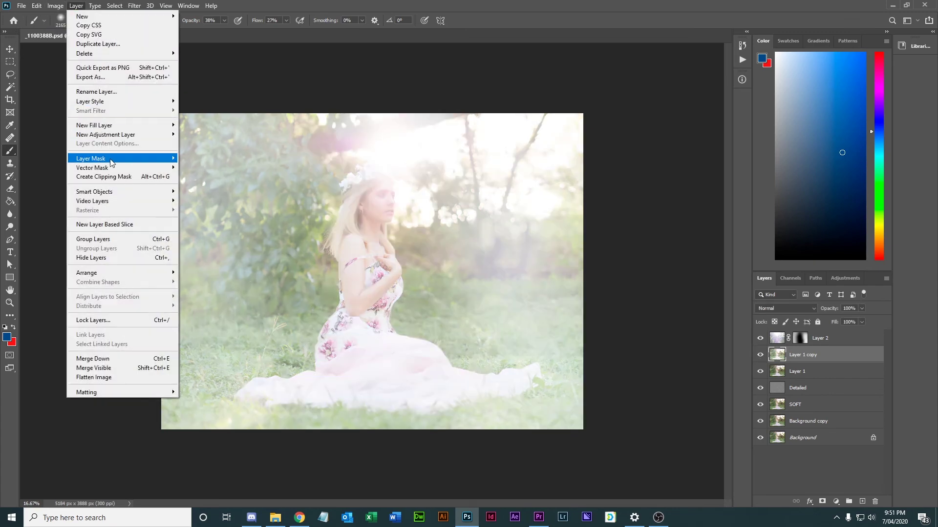
mouse_move(118, 160)
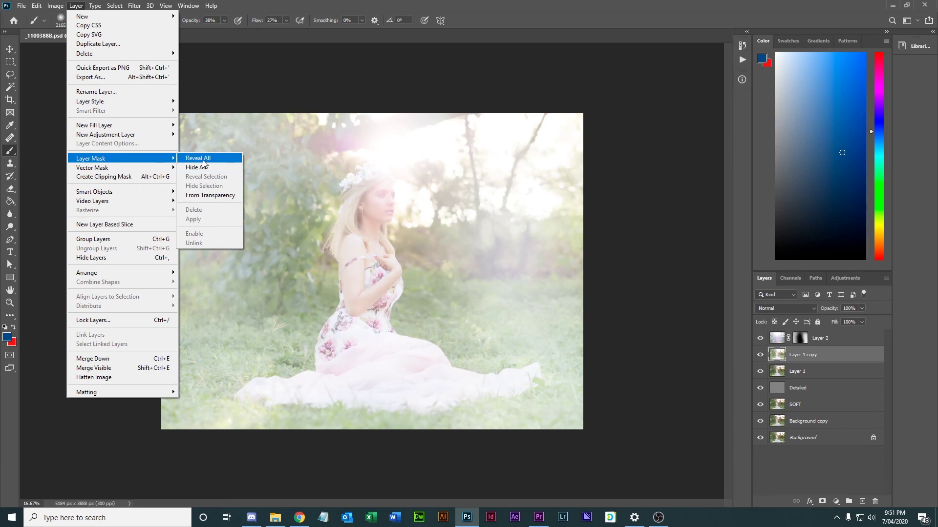
left_click(212, 168)
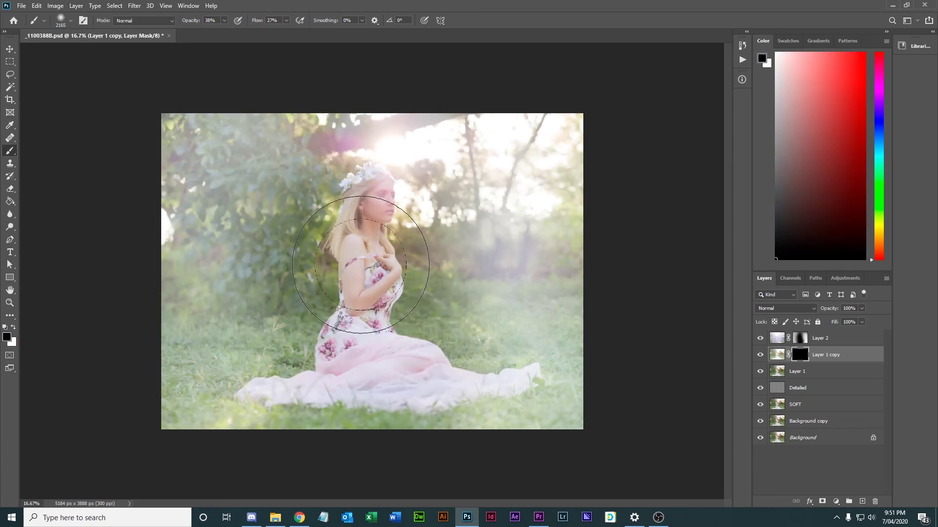
left_click(14, 328)
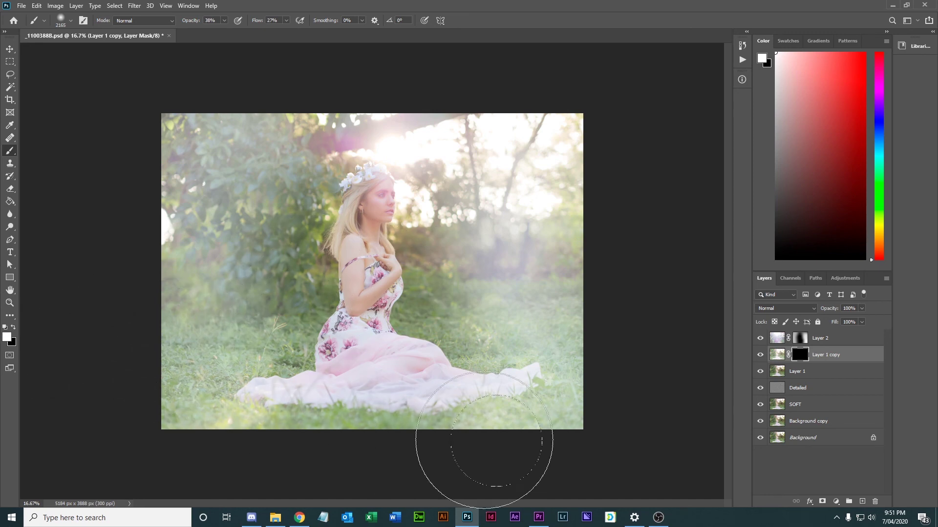
Paint the haze back over the lower grass, the top-left trees, and the grass beside the woman.
mouse_move(526, 443)
left_mouse_down()
mouse_move(166, 349)
mouse_move(560, 446)
mouse_move(564, 435)
mouse_move(186, 396)
mouse_move(246, 415)
mouse_move(597, 437)
mouse_move(164, 344)
mouse_move(170, 332)
mouse_move(631, 388)
mouse_move(238, 373)
mouse_move(140, 321)
mouse_move(565, 444)
mouse_move(667, 393)
mouse_move(584, 339)
mouse_move(383, 340)
mouse_move(311, 319)
left_mouse_up()
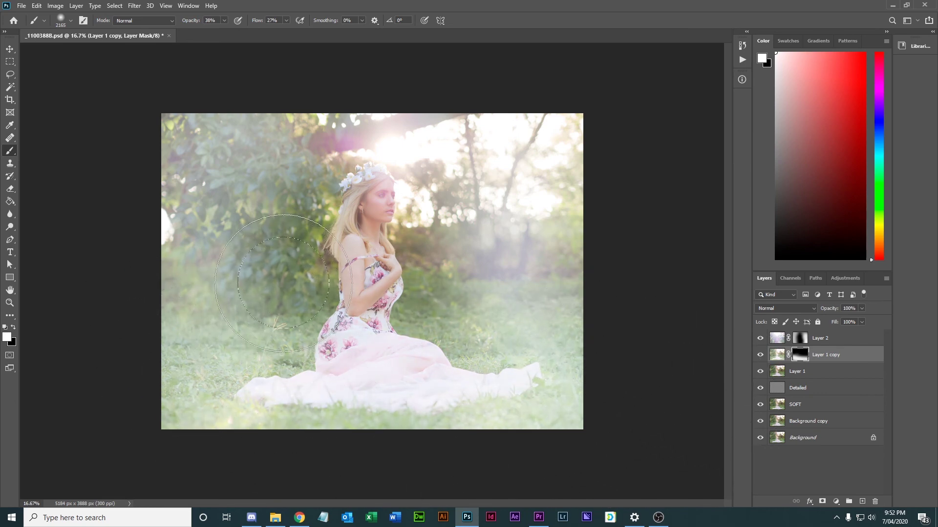
mouse_move(284, 282)
left_mouse_down()
mouse_move(281, 192)
mouse_move(197, 181)
mouse_move(180, 166)
mouse_move(182, 143)
mouse_move(166, 227)
mouse_move(287, 239)
mouse_move(315, 233)
mouse_move(335, 278)
mouse_move(302, 284)
mouse_move(281, 251)
mouse_move(275, 204)
left_mouse_up()
mouse_move(479, 301)
left_mouse_down()
mouse_move(436, 318)
mouse_move(472, 306)
mouse_move(541, 233)
mouse_move(424, 302)
mouse_move(435, 362)
mouse_move(516, 369)
mouse_move(491, 260)
mouse_move(453, 191)
mouse_move(302, 139)
mouse_move(544, 319)
mouse_move(432, 353)
mouse_move(469, 381)
mouse_move(315, 368)
mouse_move(242, 343)
mouse_move(248, 337)
mouse_move(185, 298)
mouse_move(175, 309)
mouse_move(182, 232)
mouse_move(169, 246)
mouse_move(159, 388)
mouse_move(181, 408)
mouse_move(285, 421)
mouse_move(262, 378)
mouse_move(292, 388)
mouse_move(518, 378)
mouse_move(521, 387)
mouse_move(589, 247)
mouse_move(580, 279)
left_mouse_up()
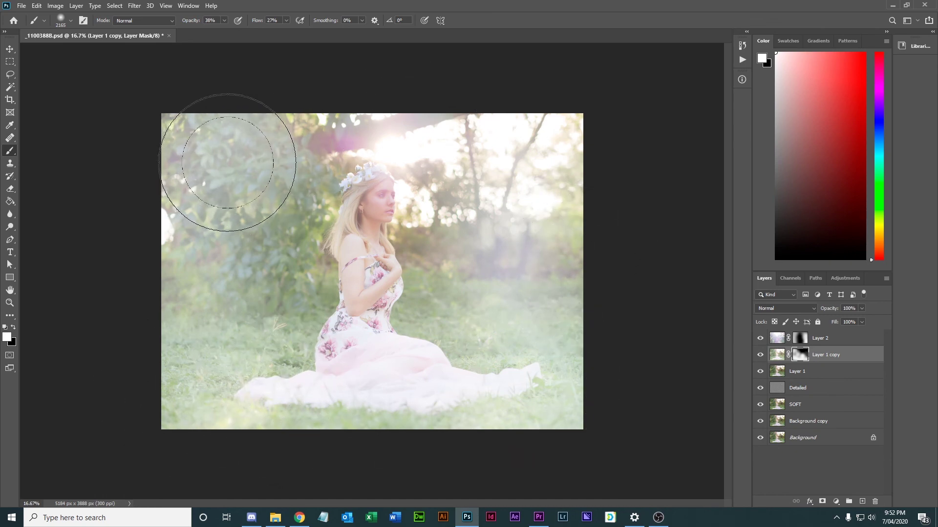
mouse_move(230, 162)
left_mouse_down()
mouse_move(301, 135)
mouse_move(261, 209)
mouse_move(275, 250)
mouse_move(213, 226)
mouse_move(189, 193)
mouse_move(163, 251)
mouse_move(176, 180)
mouse_move(157, 220)
mouse_move(160, 238)
mouse_move(264, 264)
mouse_move(274, 287)
mouse_move(230, 364)
mouse_move(287, 389)
left_mouse_up()
key("ctrl+plus")
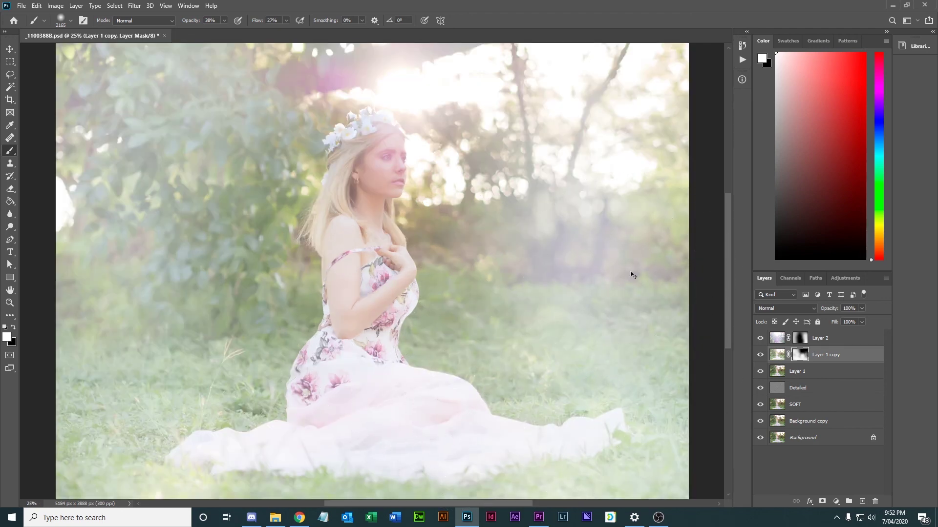
key("ctrl+minus")
key("ctrl+minus")
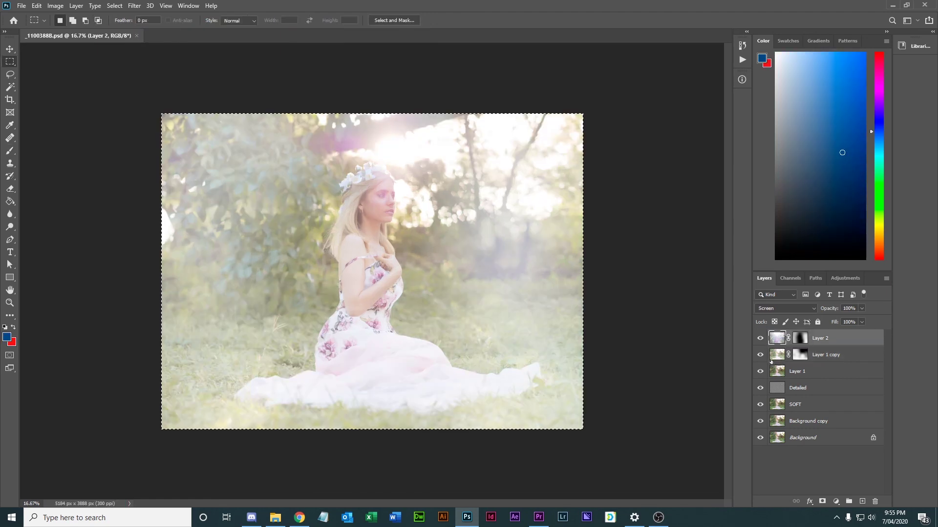
Stamp all visible layers into a new Layer 3, save, and hide the layers beneath it.
left_click(55, 5)
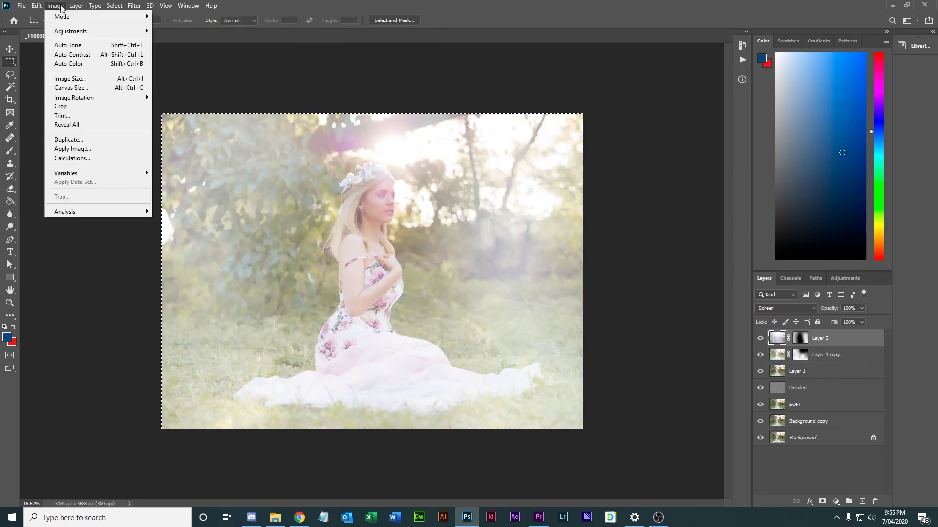
mouse_move(77, 7)
left_click(409, 5)
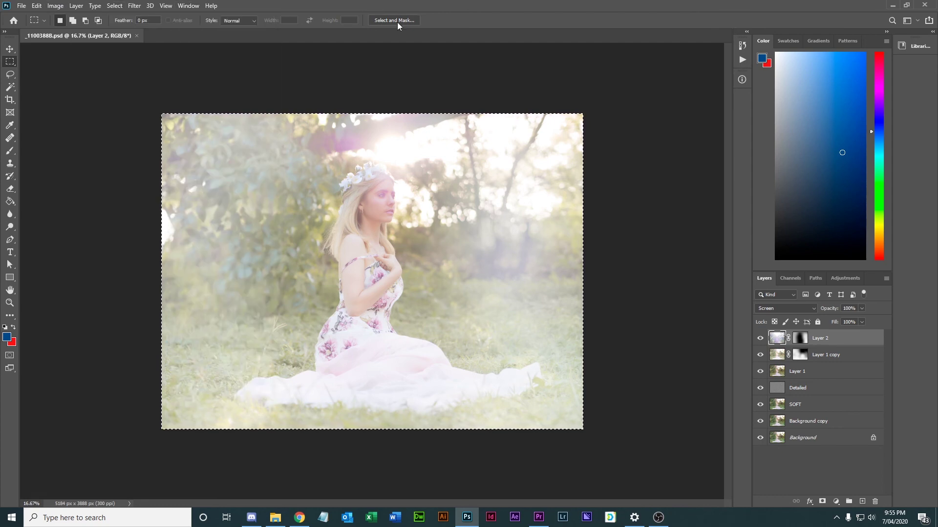
key("ctrl+d")
key("ctrl+shift+alt+e")
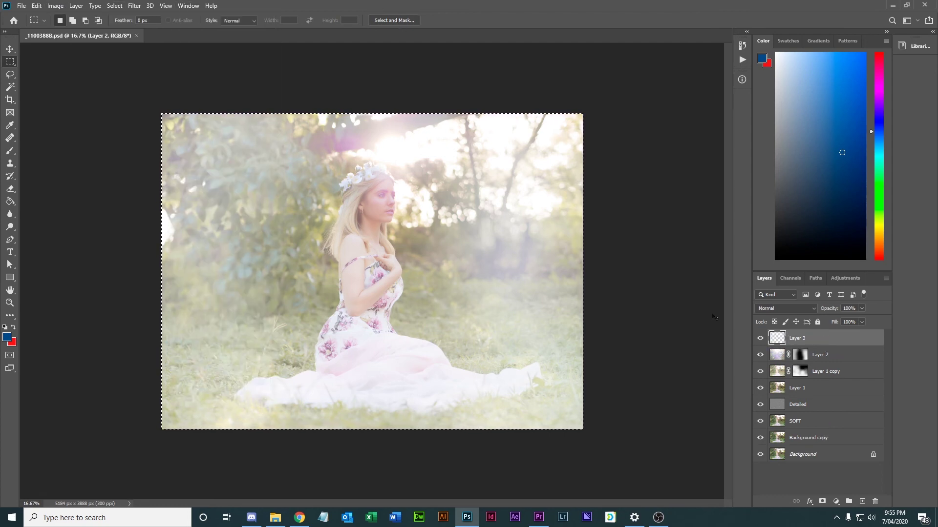
key("ctrl+s")
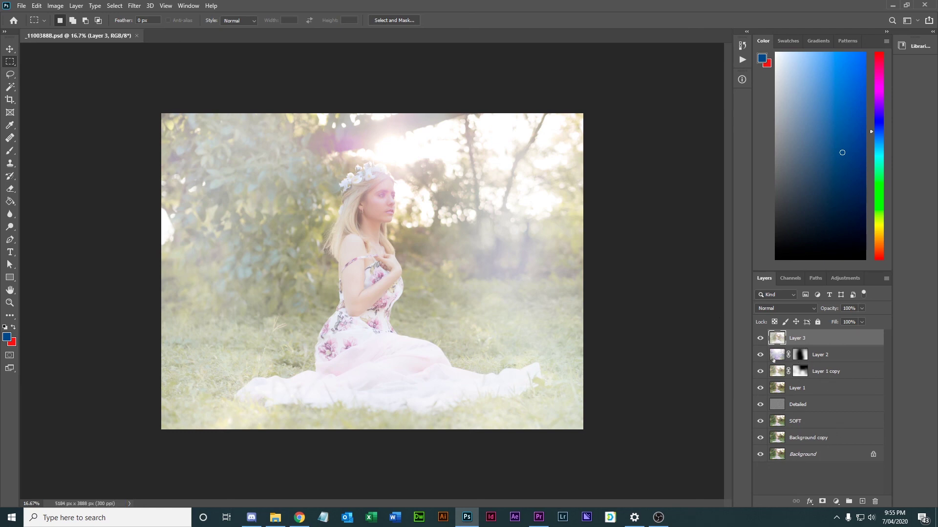
left_click_drag(759, 356, 759, 438)
Apply a Camera Raw Filter to Layer 3 with Shadows -93, Highlights -32 and Texture +10.
left_click(134, 5)
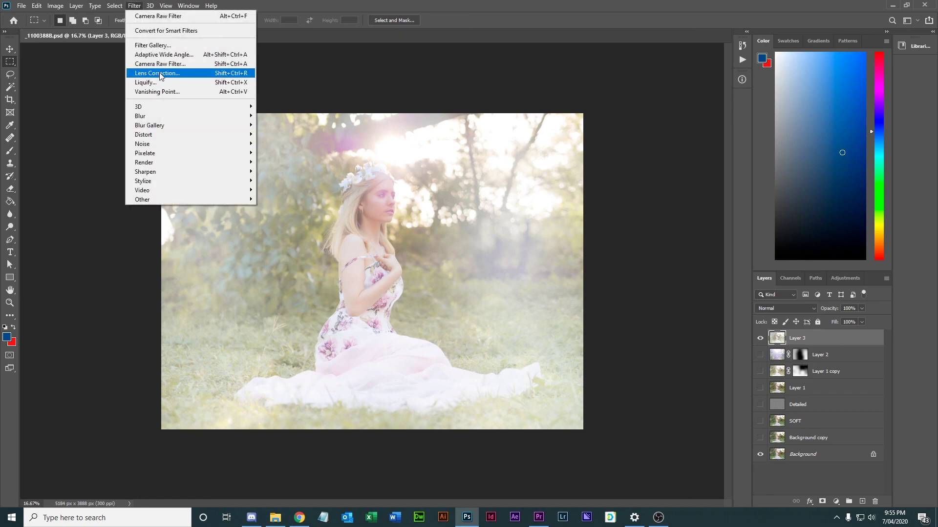
left_click(159, 73)
key("Escape")
left_click(142, 6)
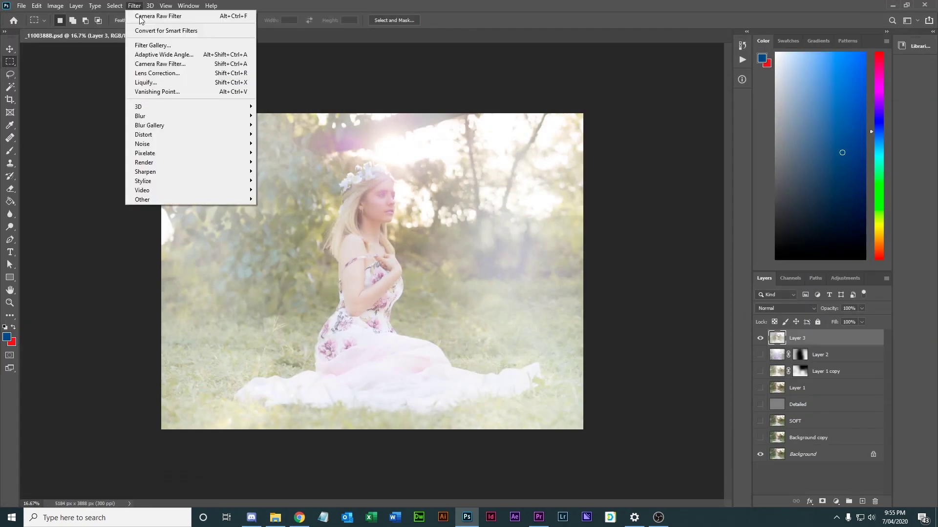
left_click(160, 63)
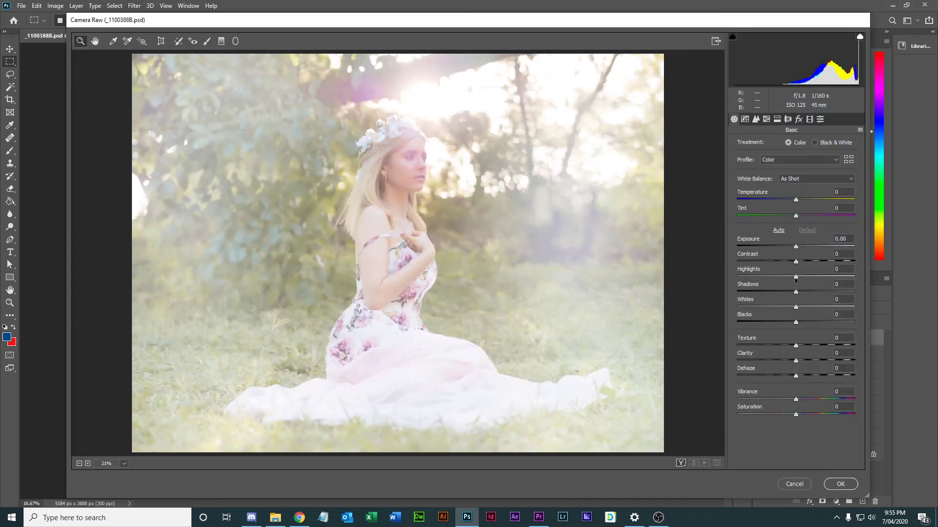
left_click_drag(796, 293, 758, 298)
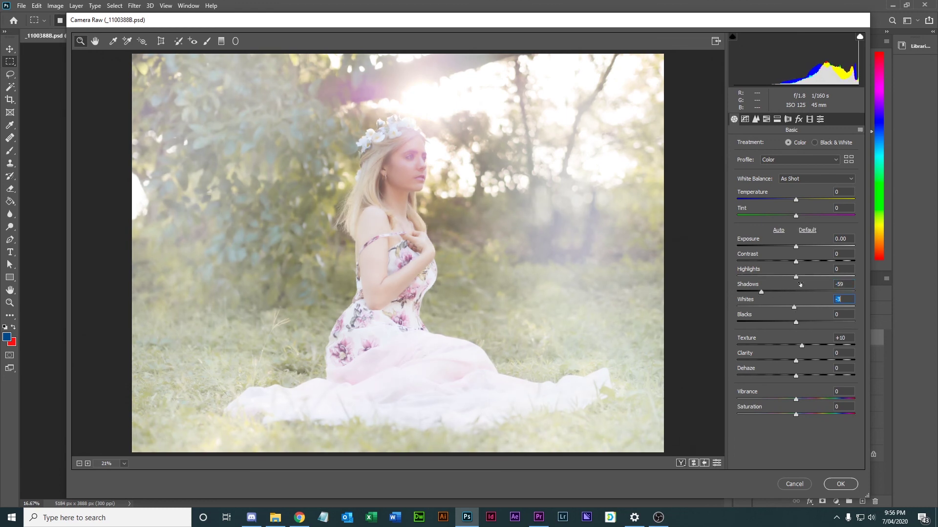
double_click(796, 307)
left_click_drag(796, 277, 741, 295)
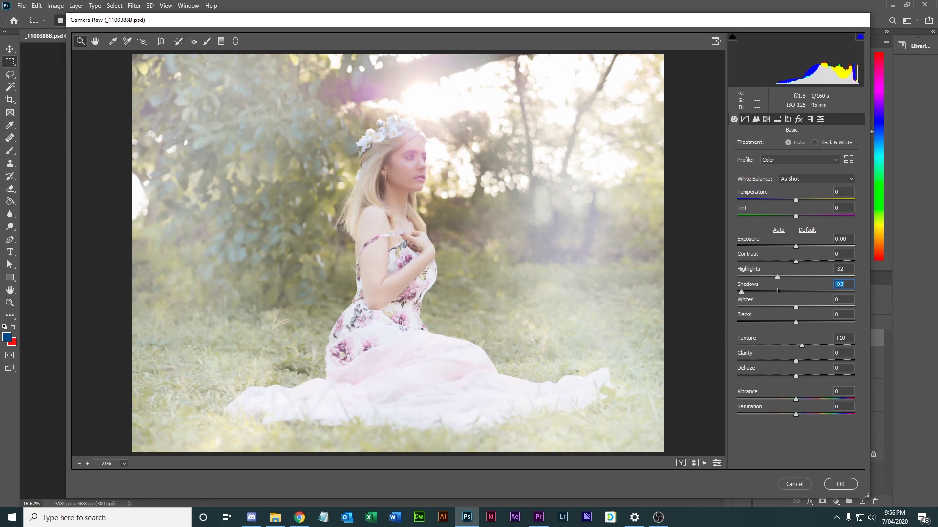
left_click(831, 484)
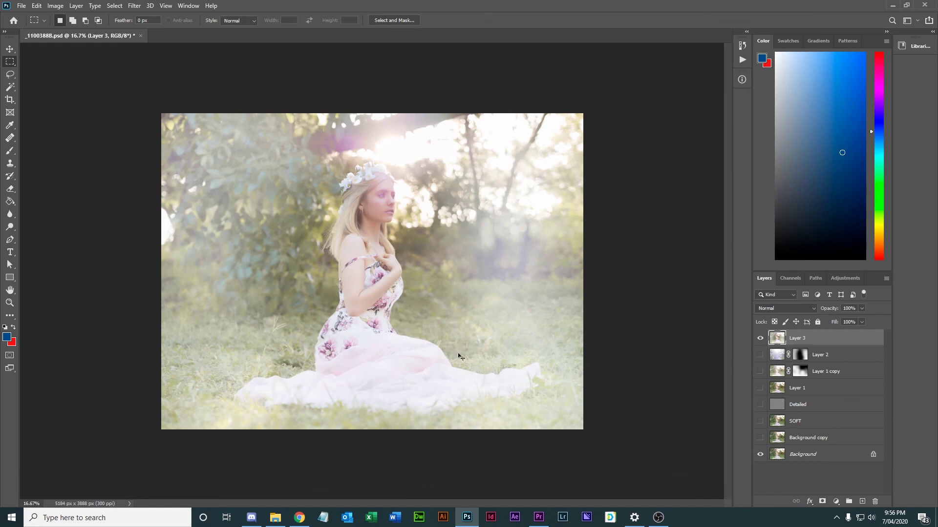
key("ctrl+plus")
key("ctrl+plus")
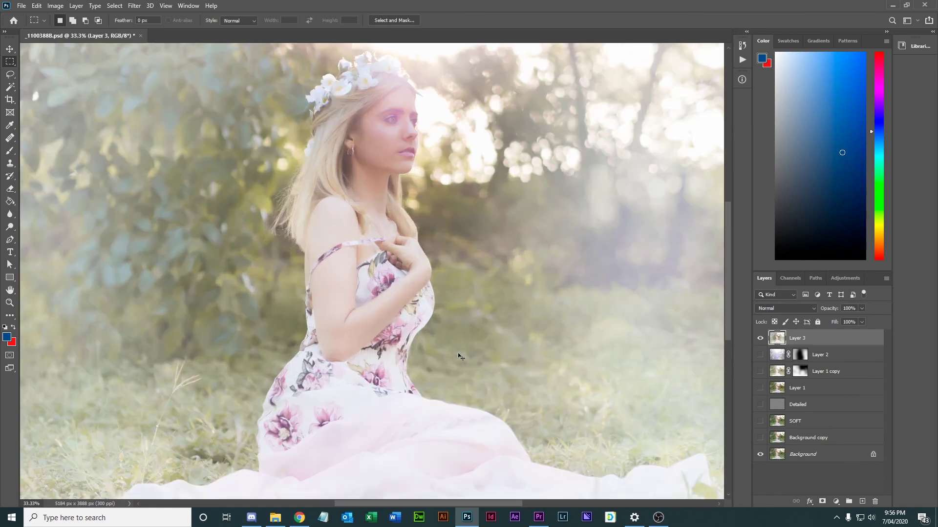
key("ctrl+minus")
key("ctrl+minus")
key("ctrl+plus")
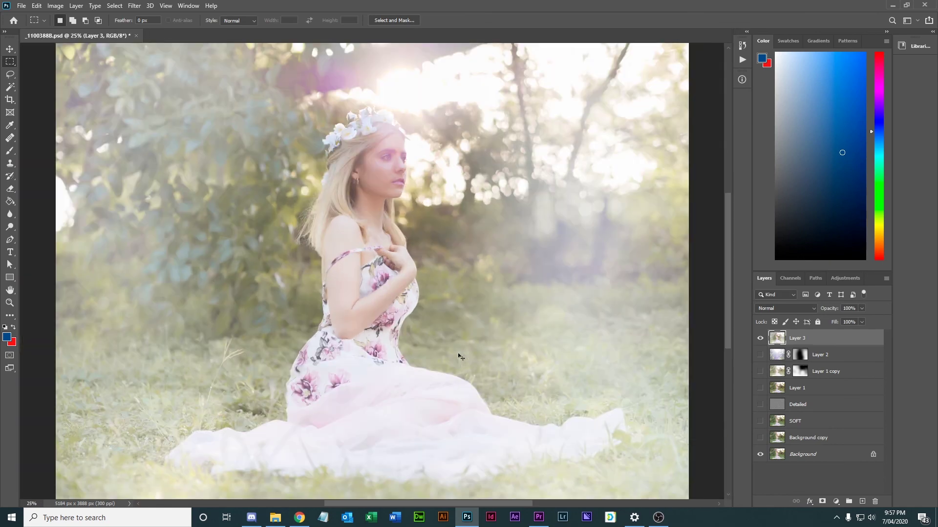
key("ctrl+s")
left_click(760, 339)
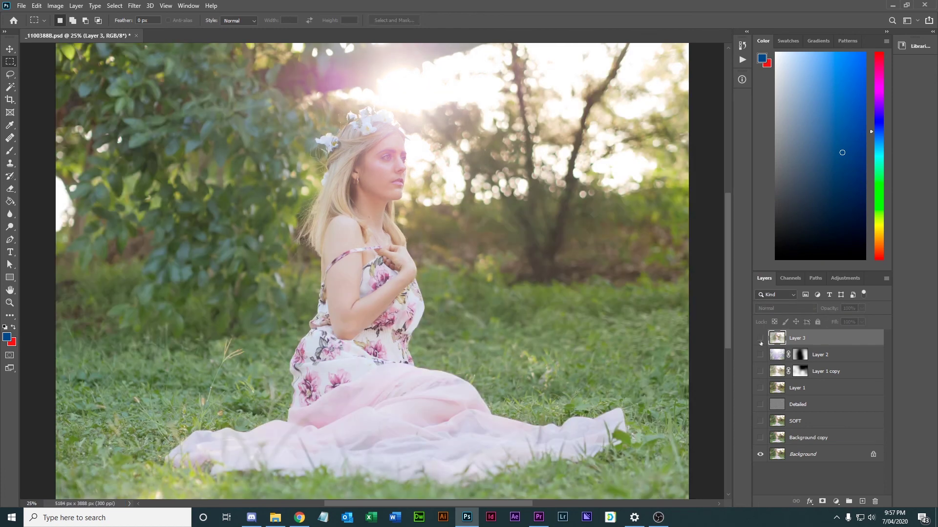